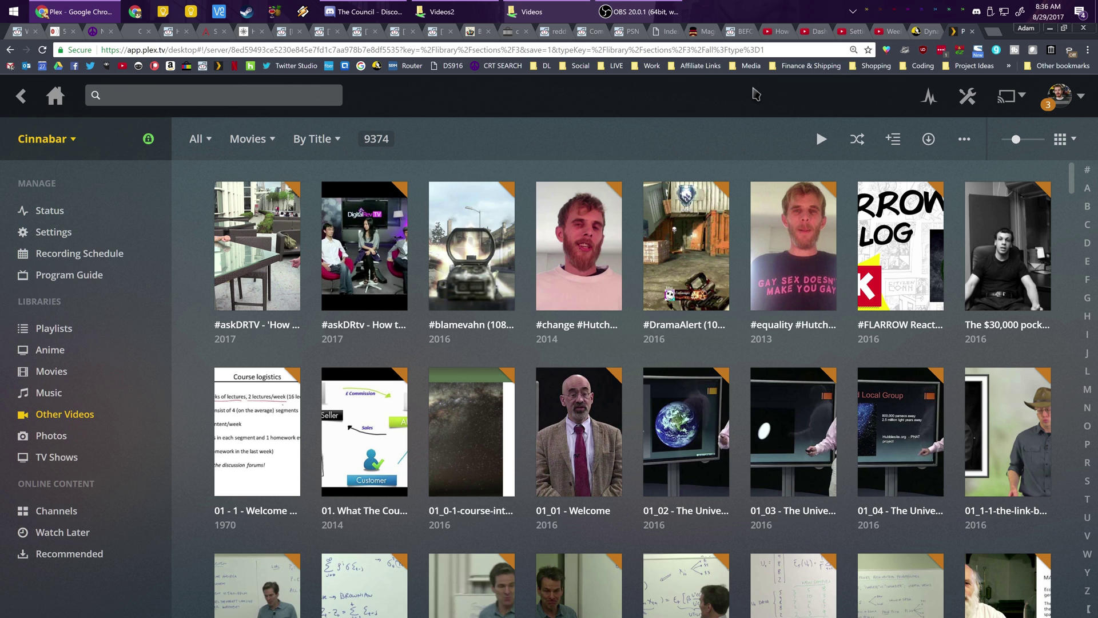
Compare the server's Videos and Videos2 share folders in File Explorer
mouse_move(647, 310)
scroll(646, 311, "down", 9)
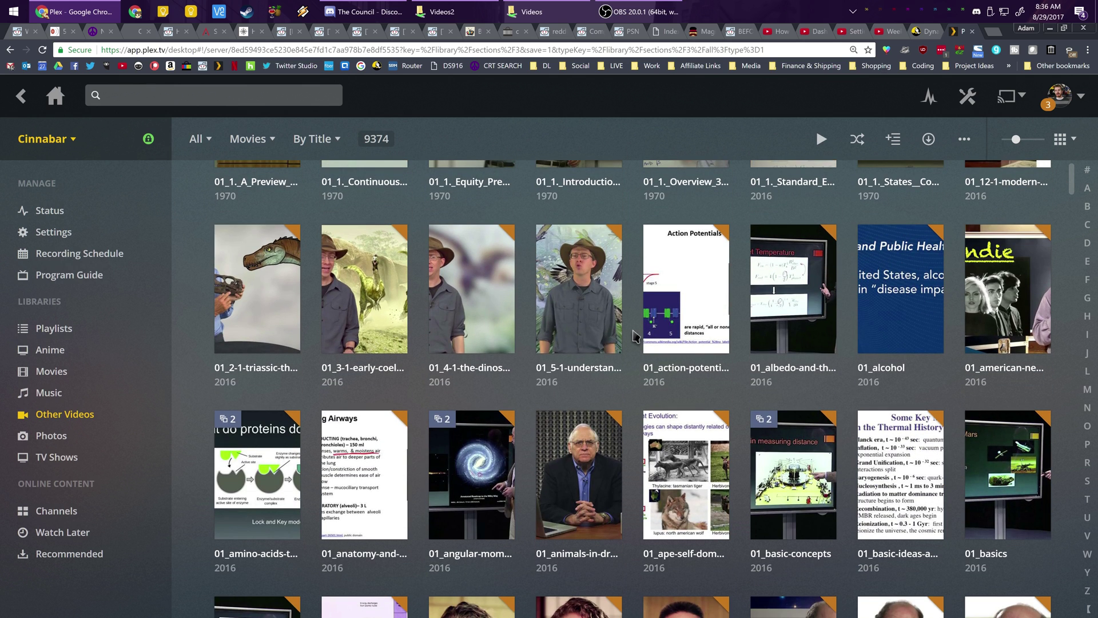
mouse_move(554, 357)
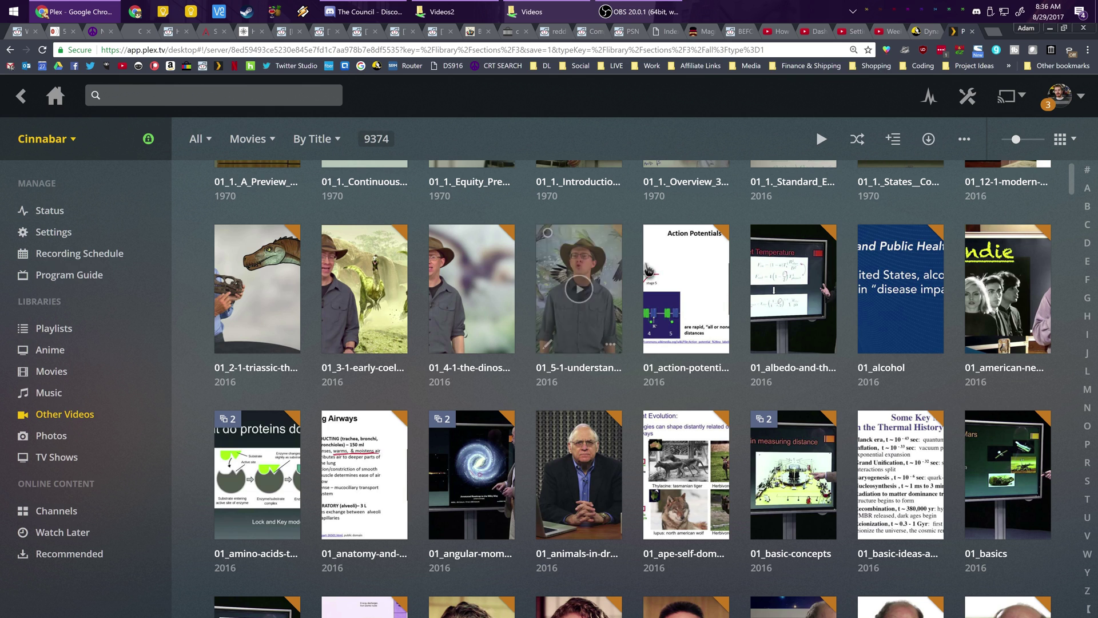
scroll(650, 263, "up", 9)
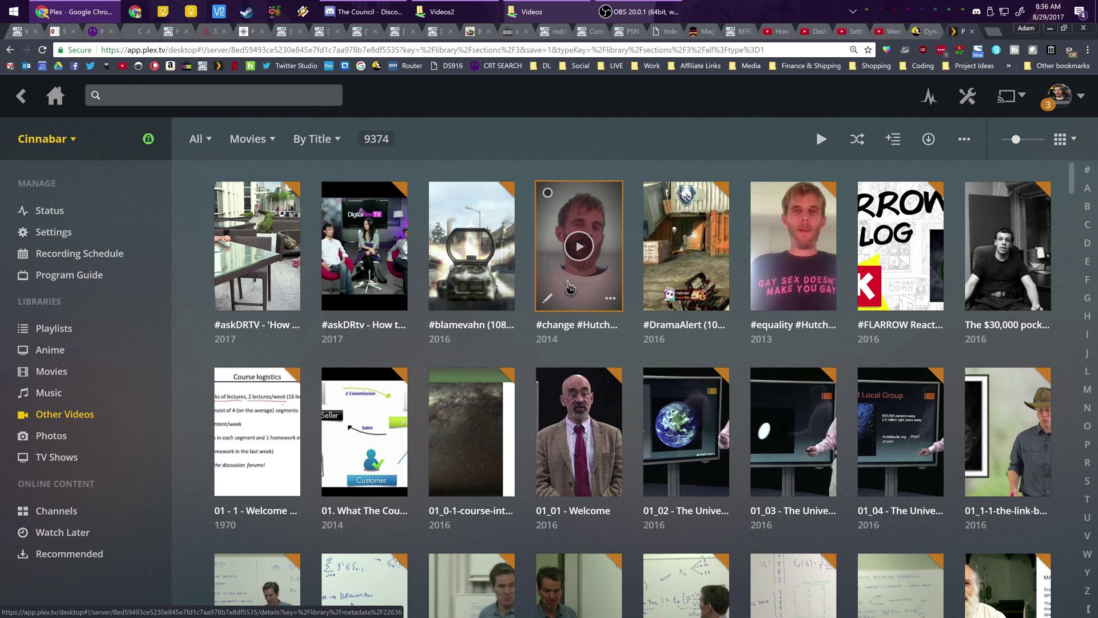
scroll(566, 288, "down", 2)
scroll(566, 289, "down", 7)
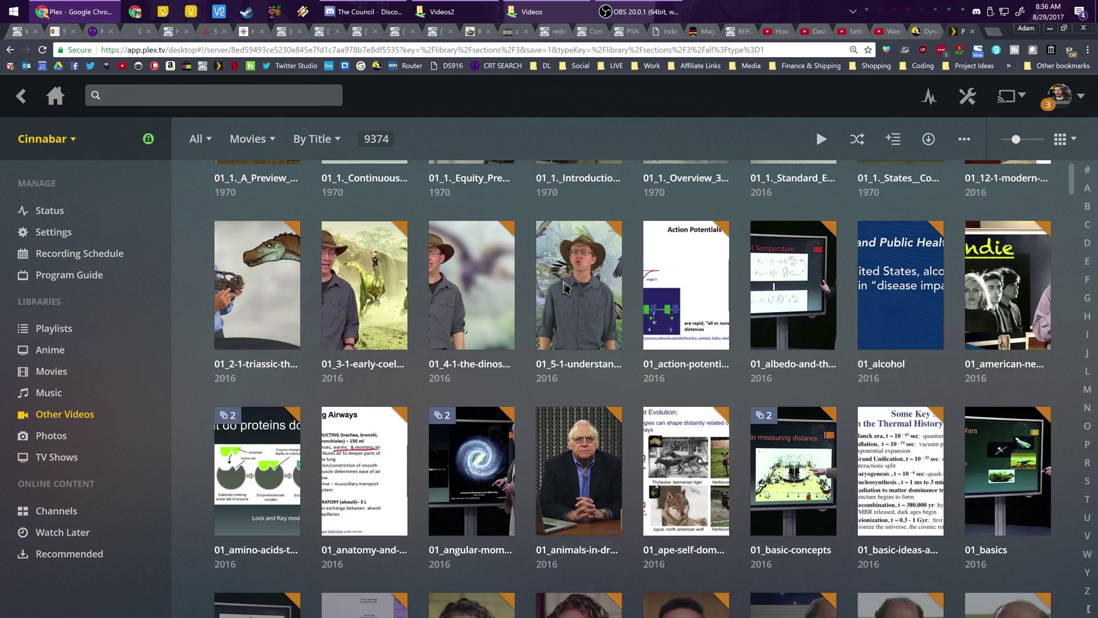
scroll(665, 317, "down", 5)
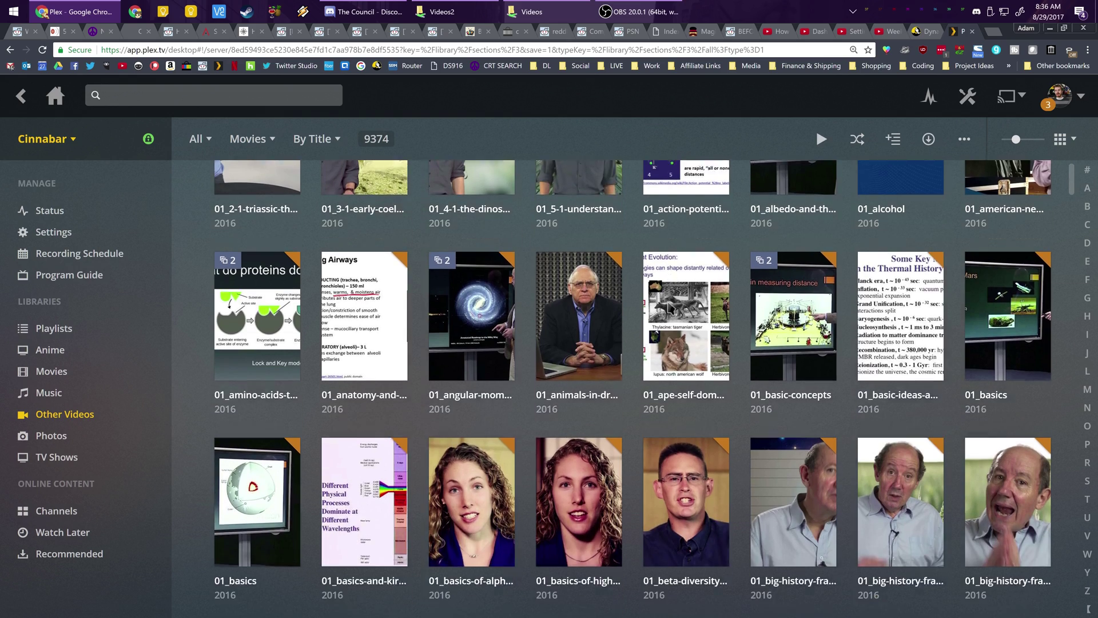
scroll(665, 317, "down", 7)
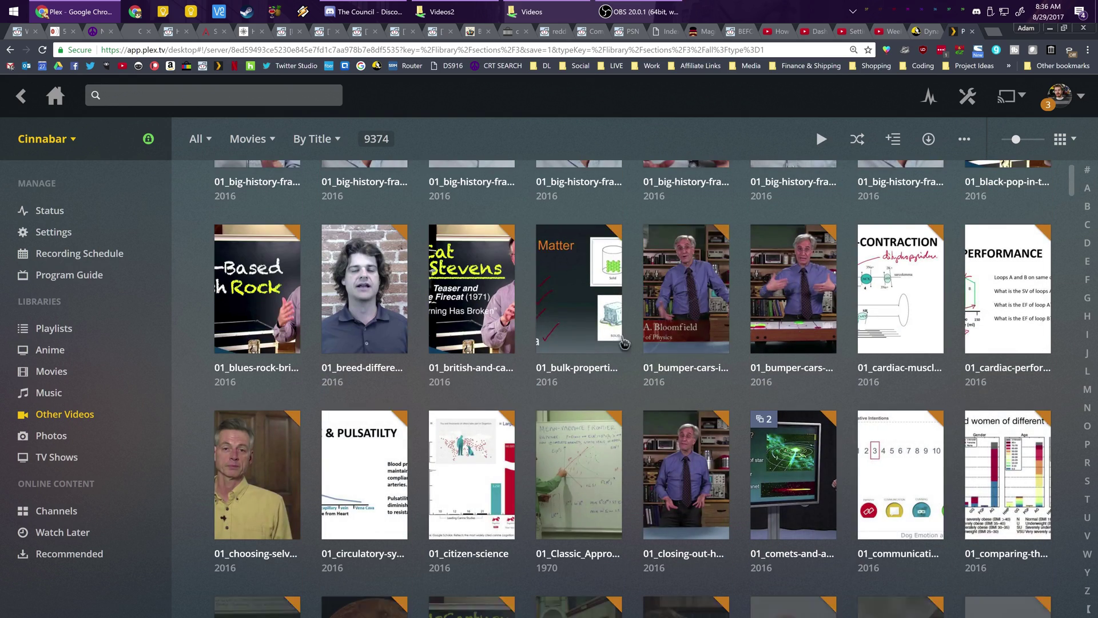
scroll(697, 376, "down", 11)
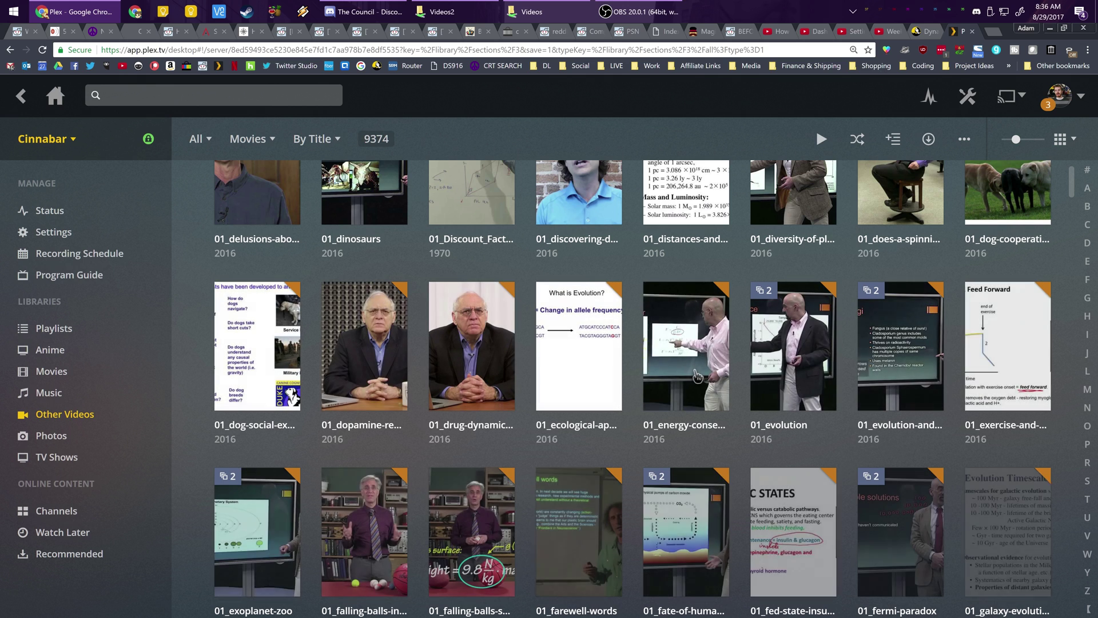
left_click(518, 8)
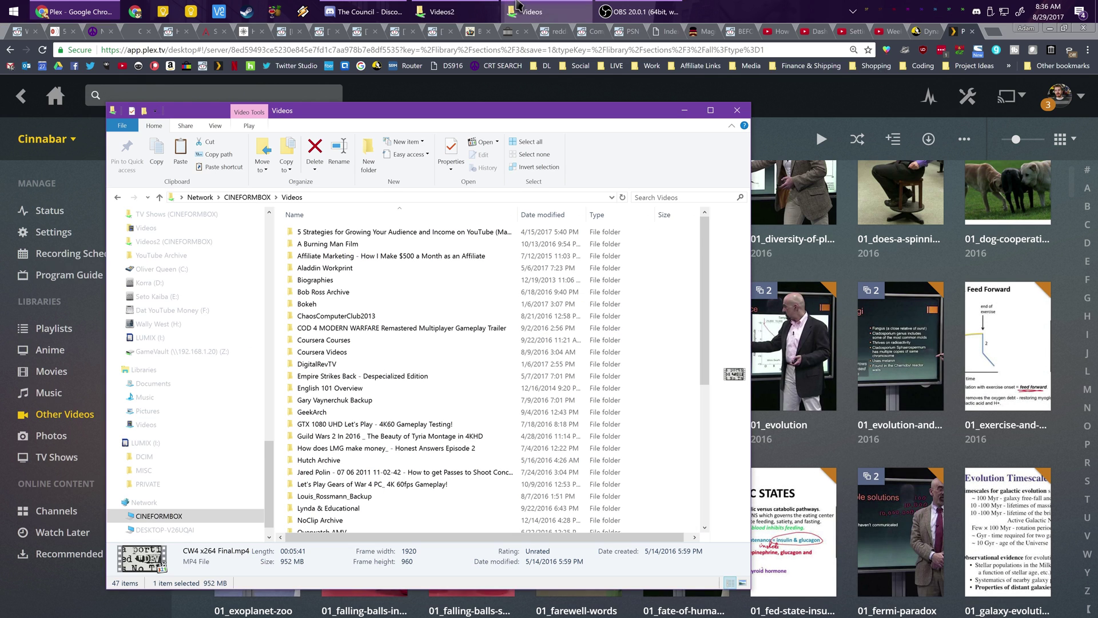
left_click(484, 10)
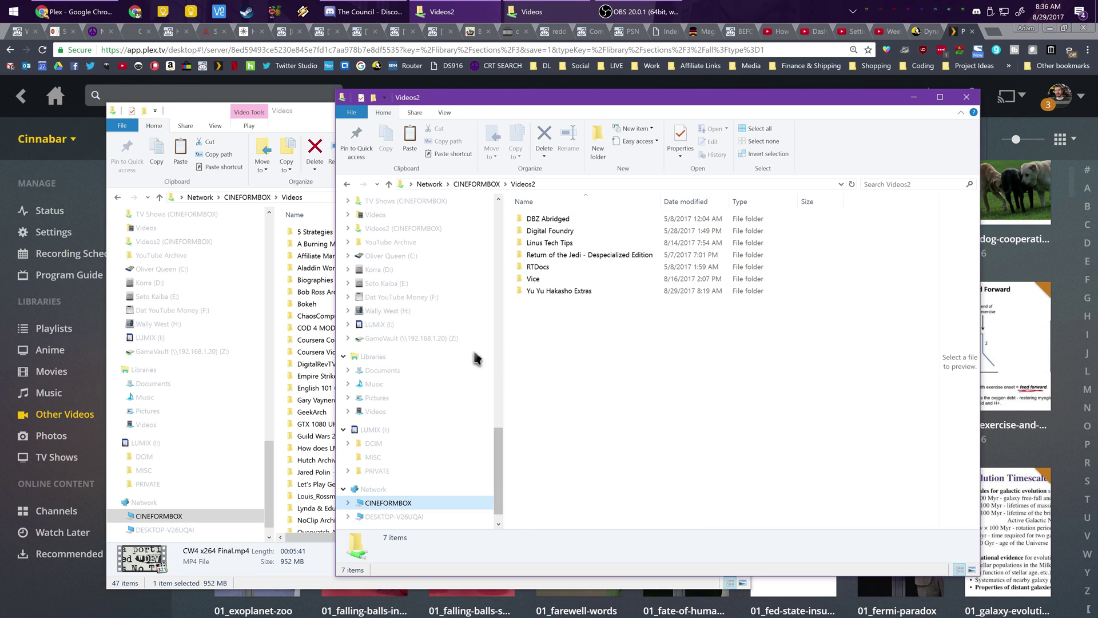
left_click(308, 119)
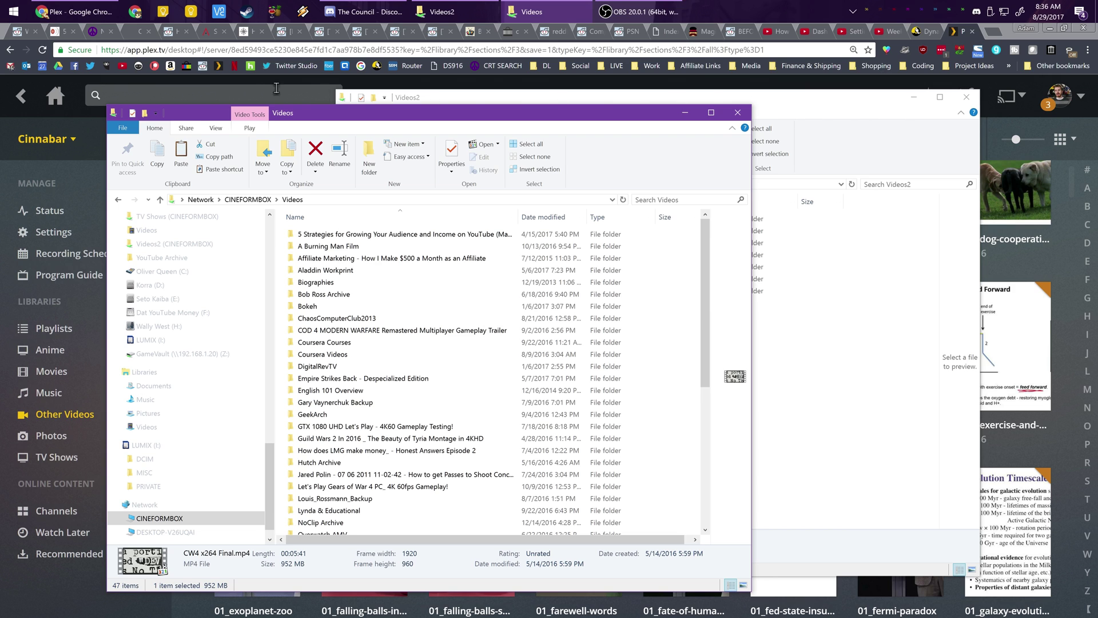
Back in Plex, view the Other Videos library settings and close them without saving
left_click(368, 85)
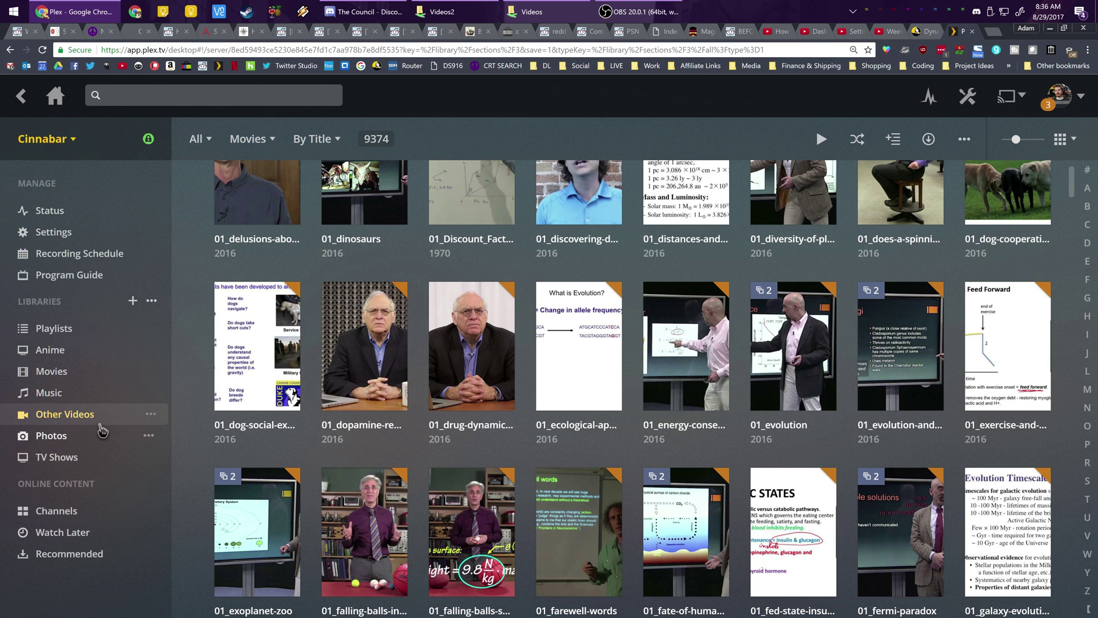
left_click(150, 414)
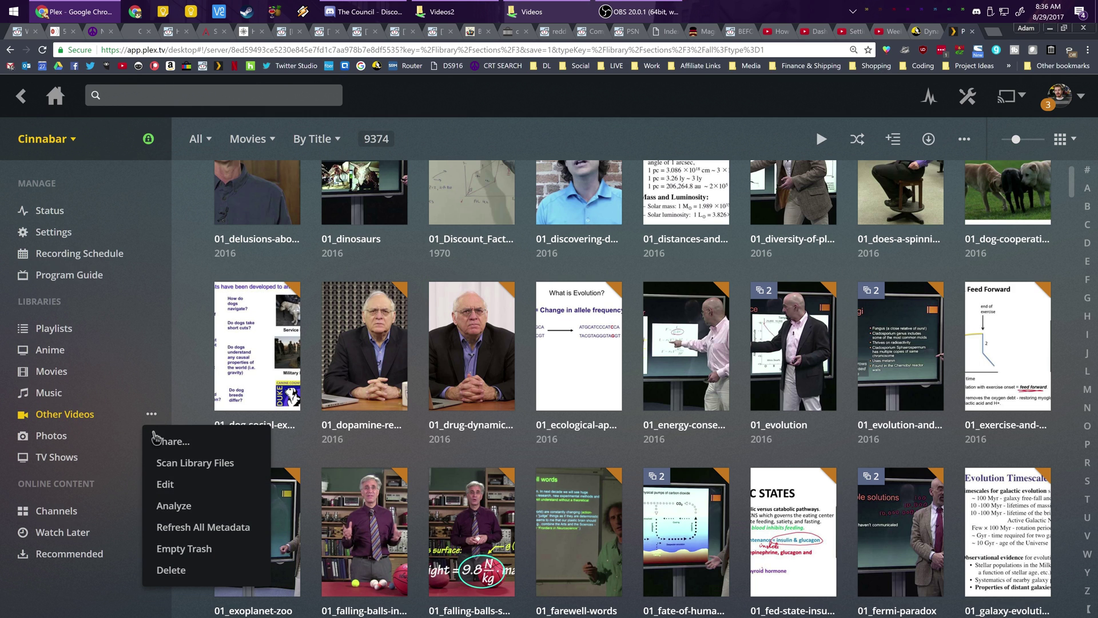
left_click(175, 487)
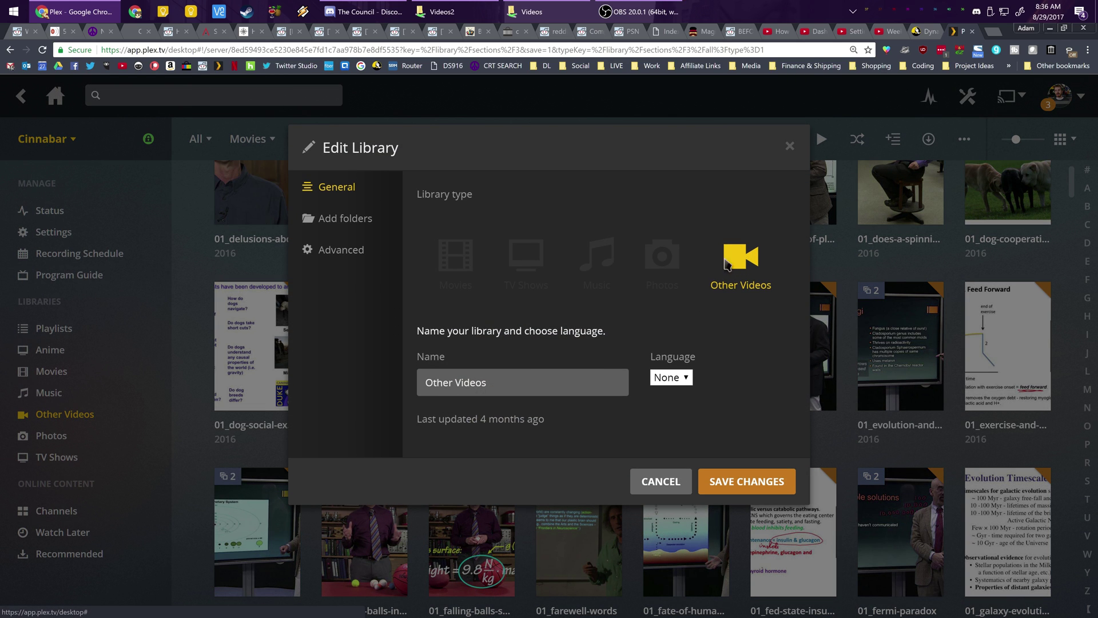
left_click(664, 482)
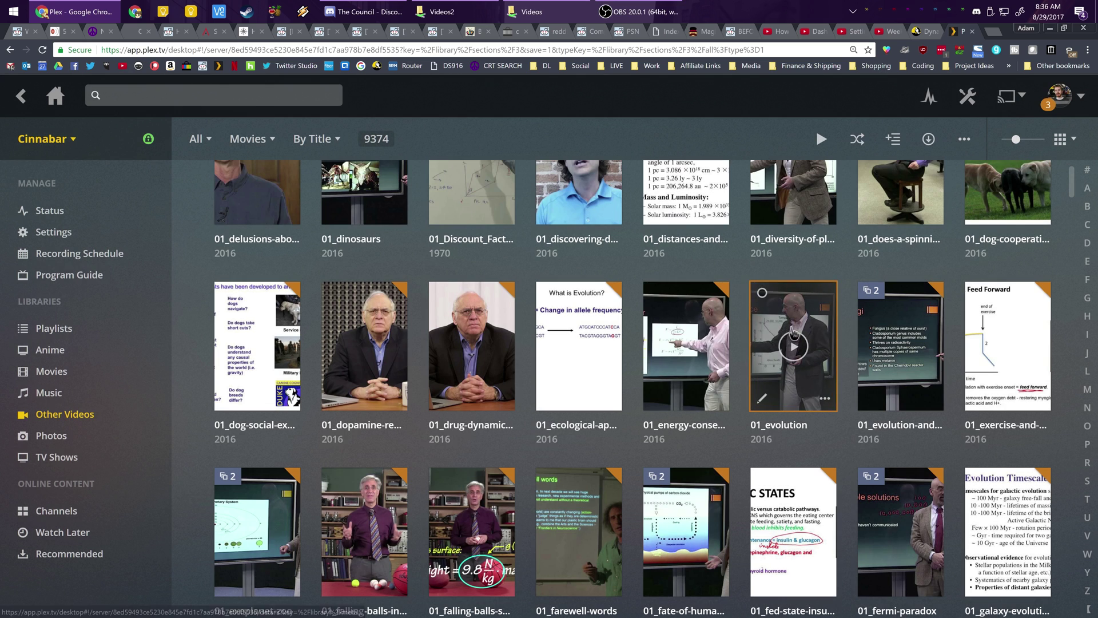
Scroll through the Other Videos library and highlight its 9374-item total
scroll(699, 354, "down", 3)
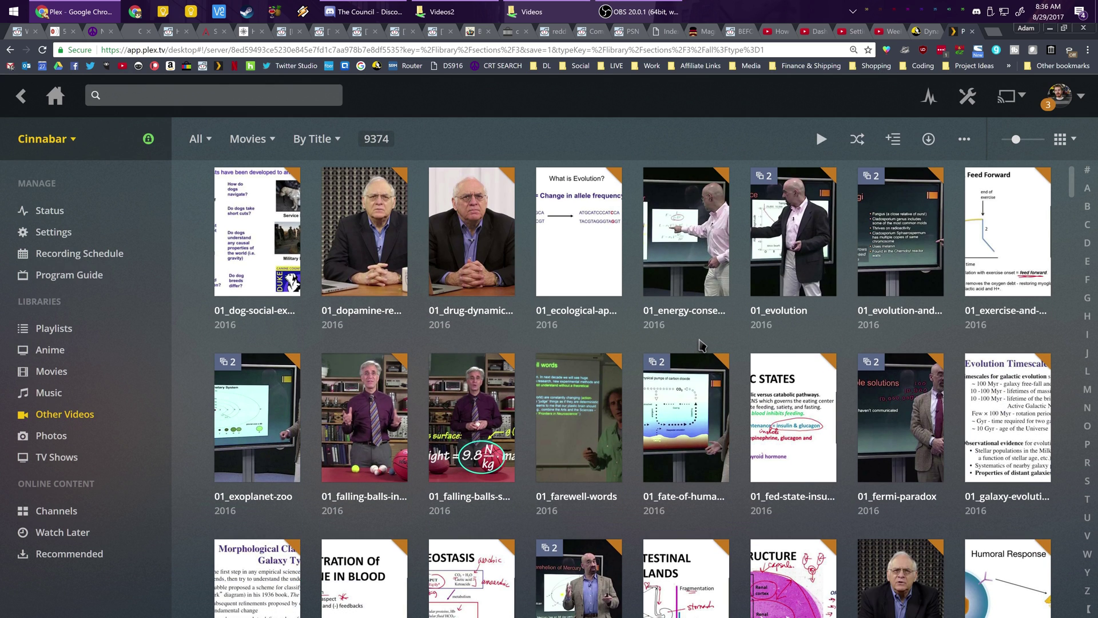
scroll(702, 344, "down", 12)
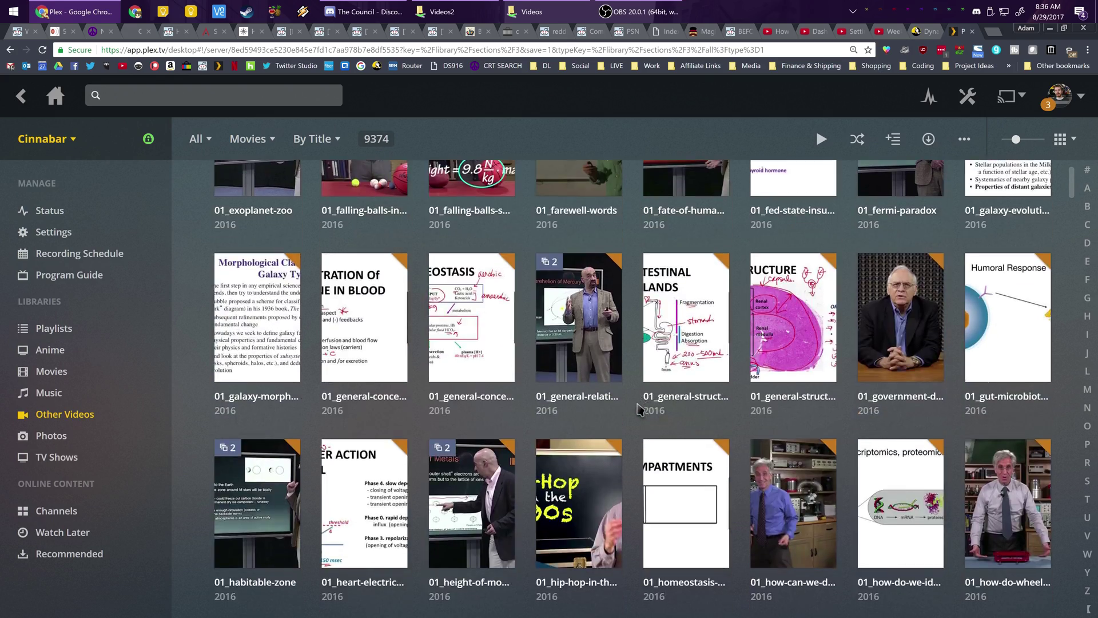
scroll(653, 389, "down", 12)
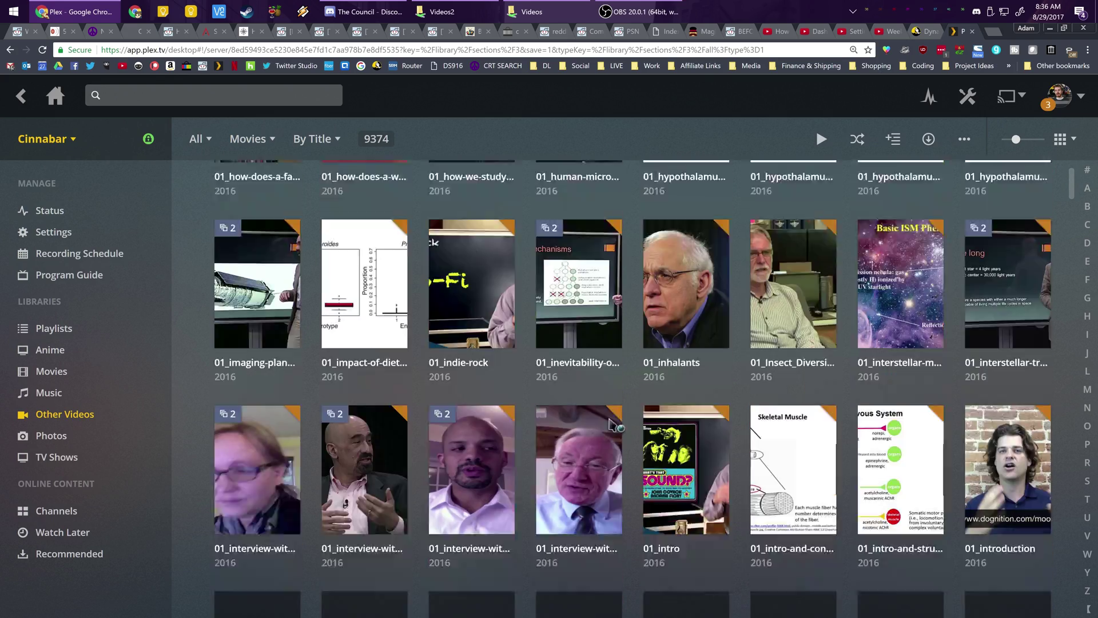
scroll(695, 374, "up", 20)
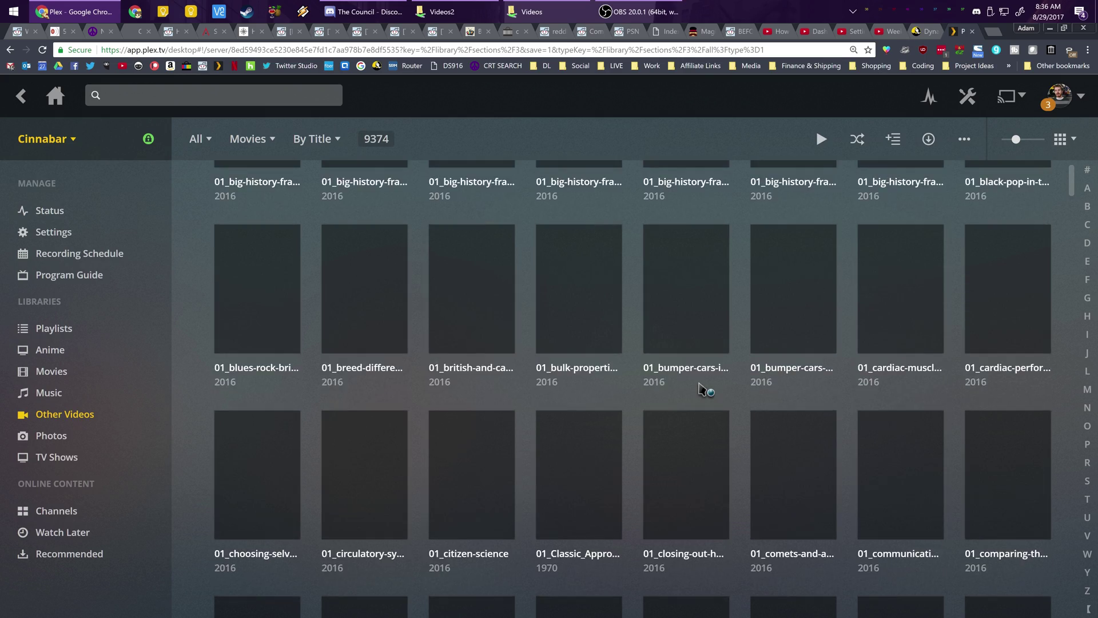
scroll(704, 389, "up", 10)
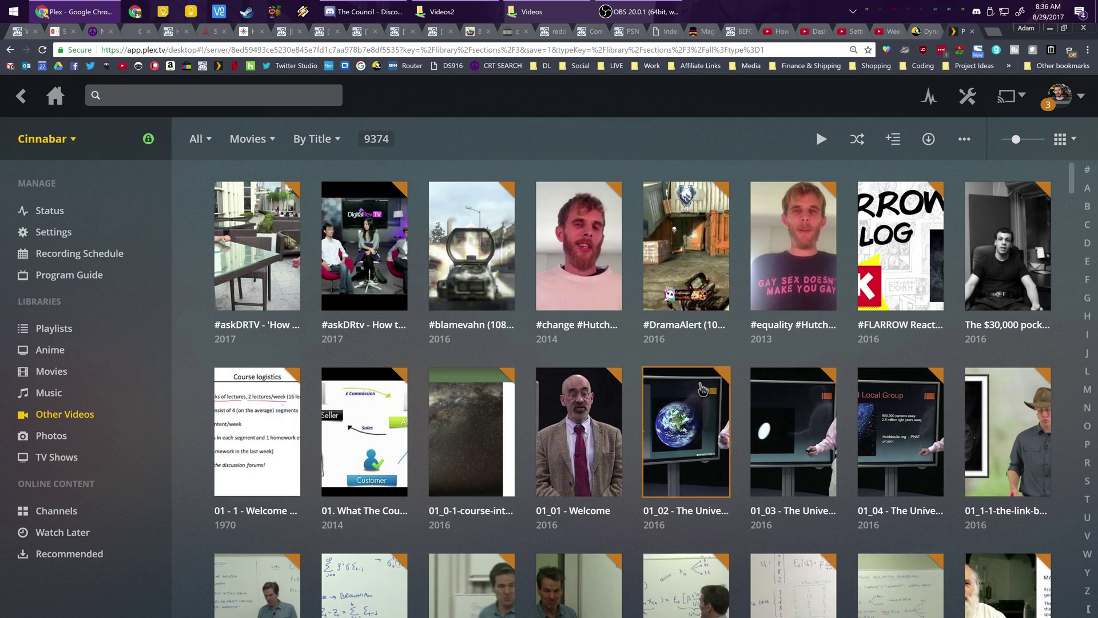
mouse_move(702, 390)
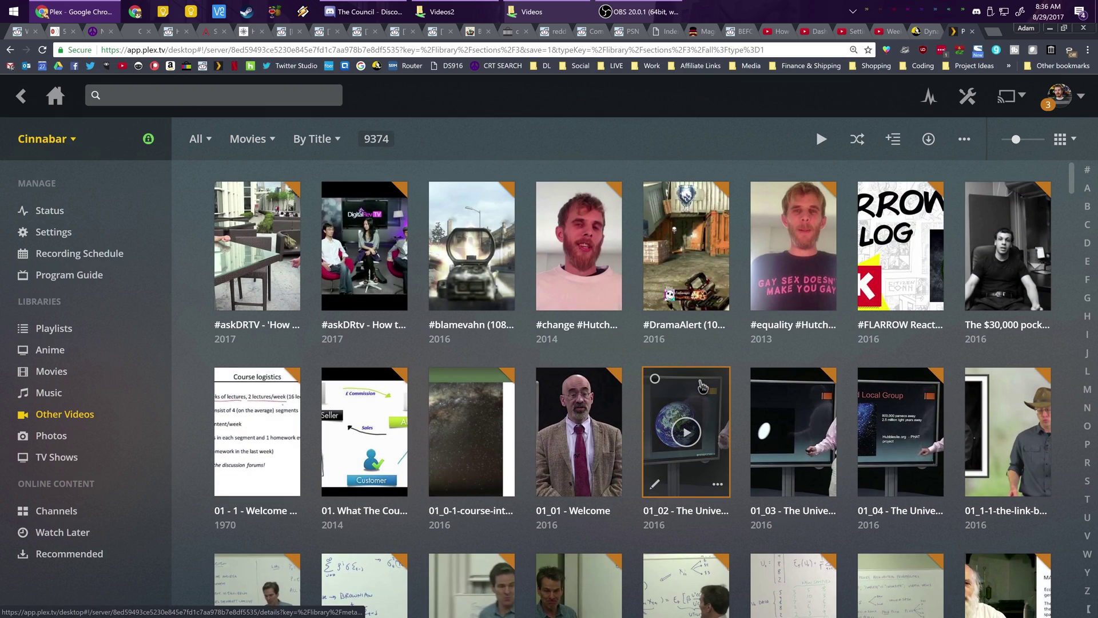
scroll(703, 388, "down", 9)
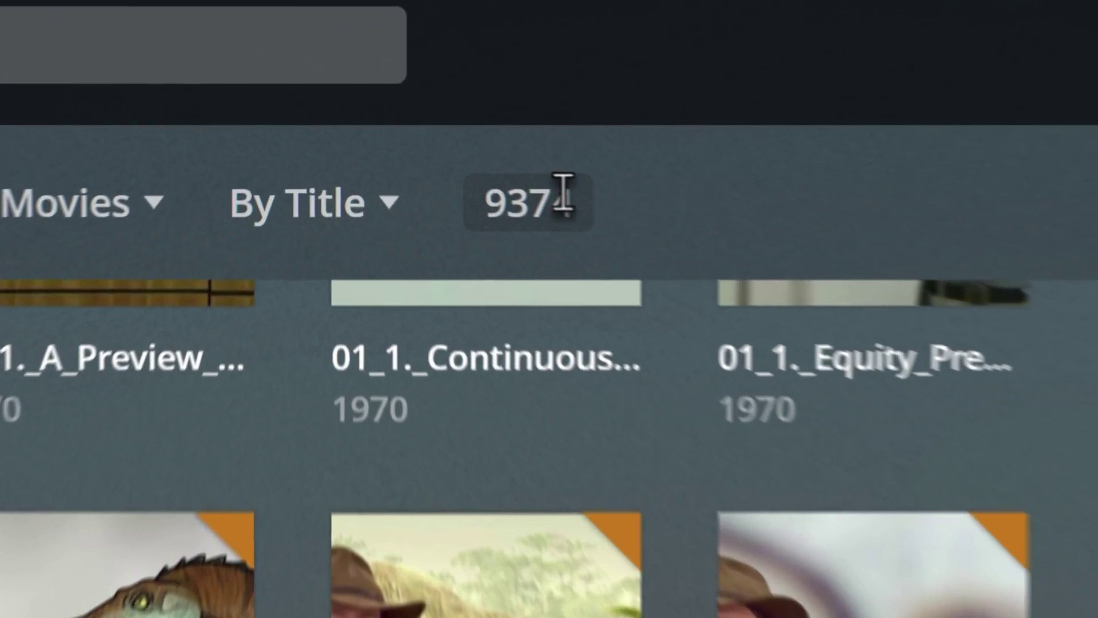
left_click_drag(386, 135, 366, 135)
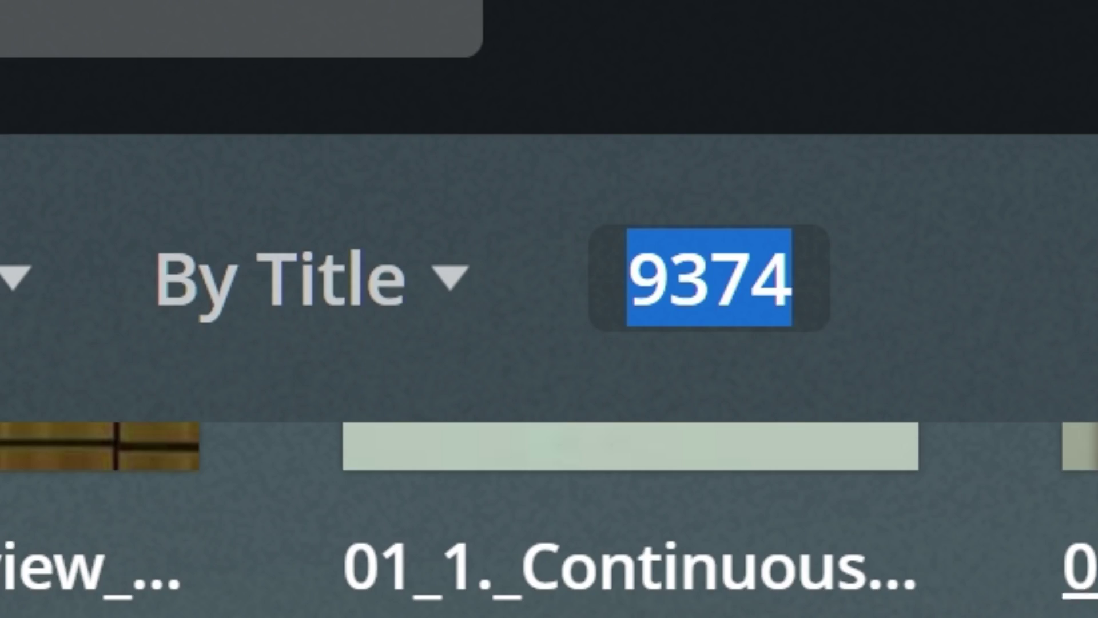
scroll(708, 367, "down", 15)
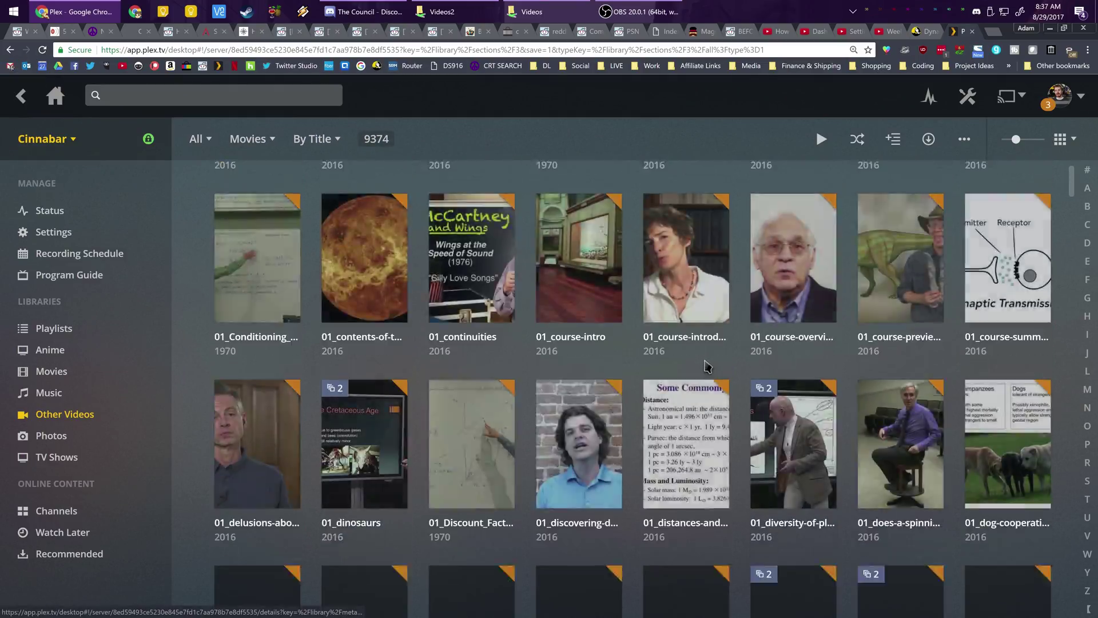
scroll(707, 366, "down", 20)
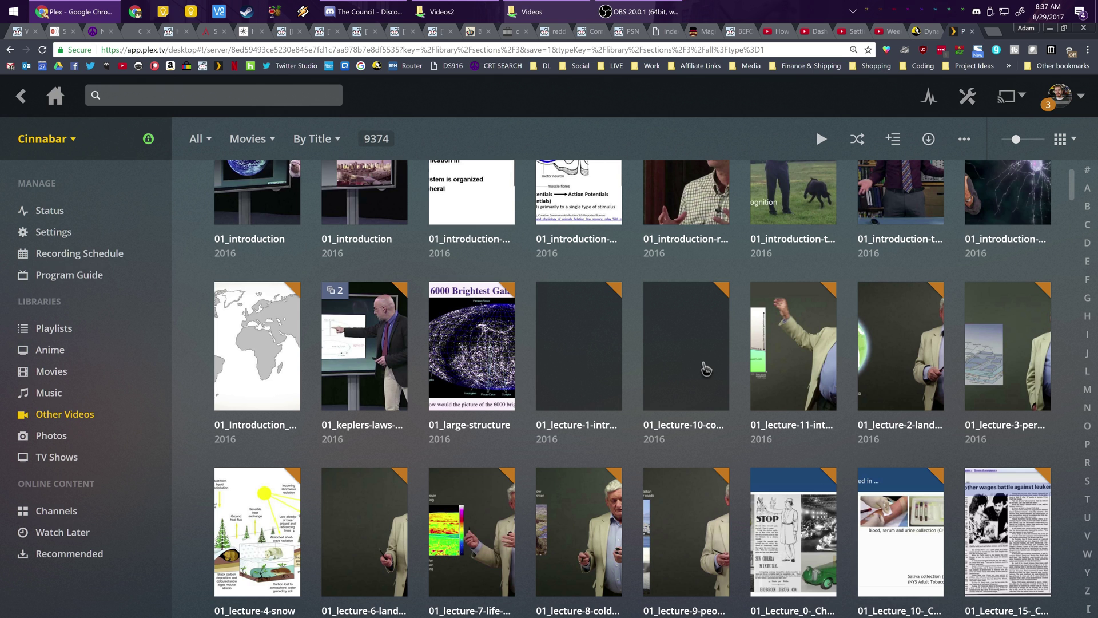
scroll(695, 380, "down", 7)
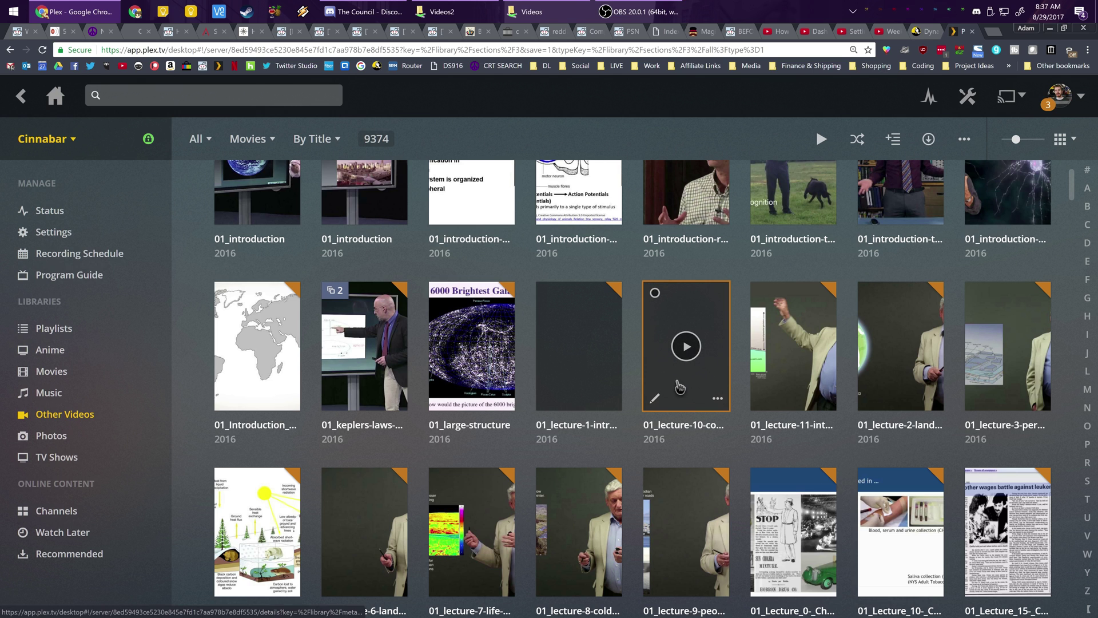
scroll(679, 388, "down", 2)
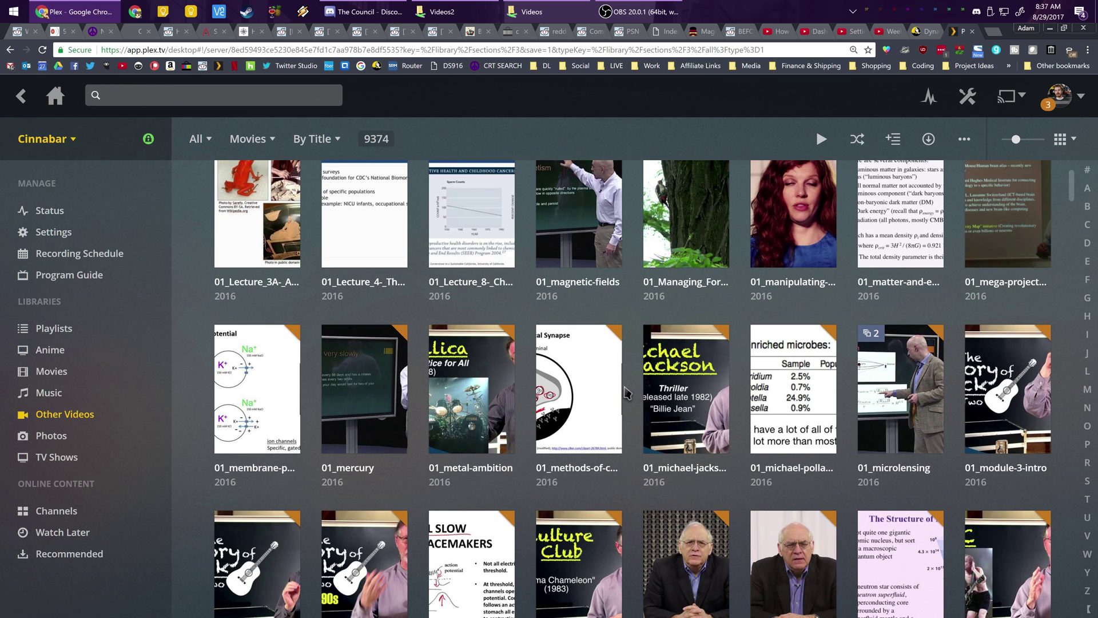
scroll(641, 341, "down", 3)
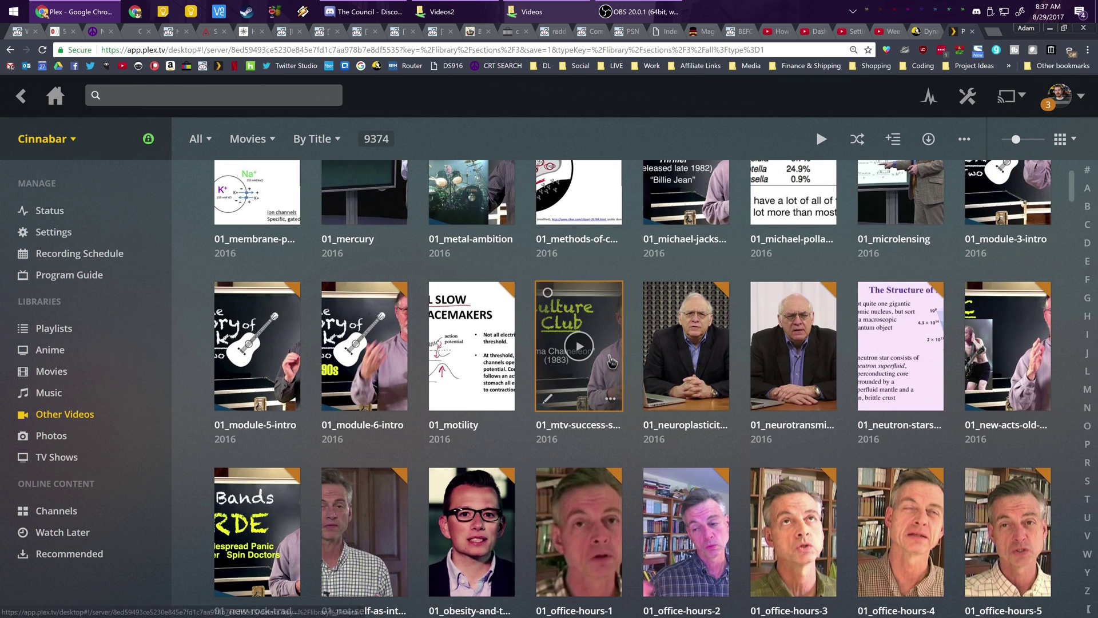
scroll(609, 359, "down", 3)
scroll(609, 359, "down", 15)
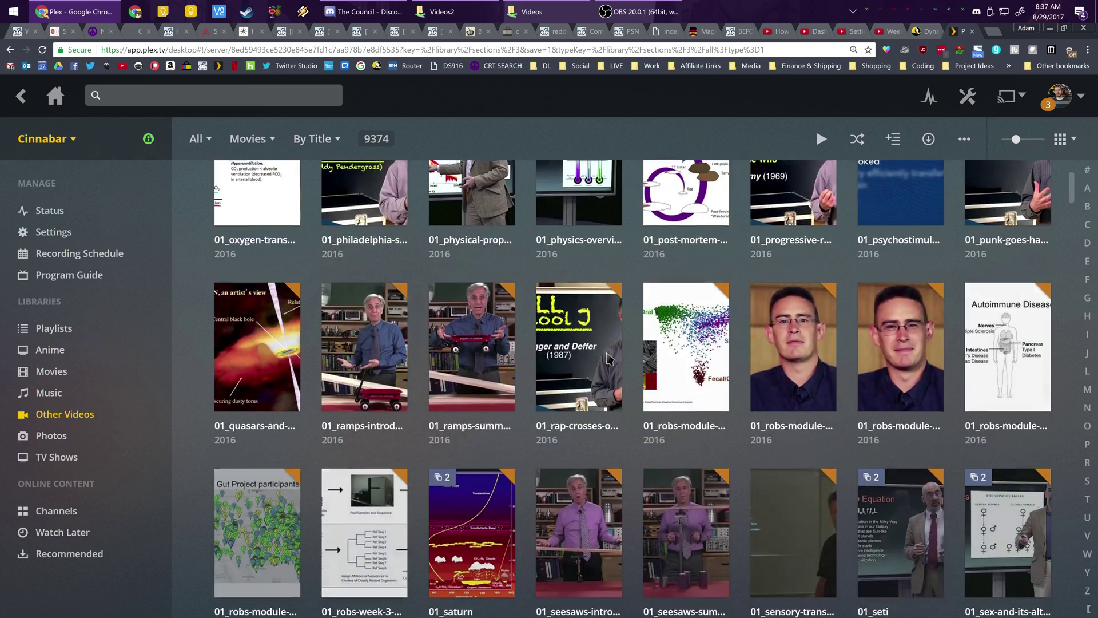
scroll(610, 359, "down", 8)
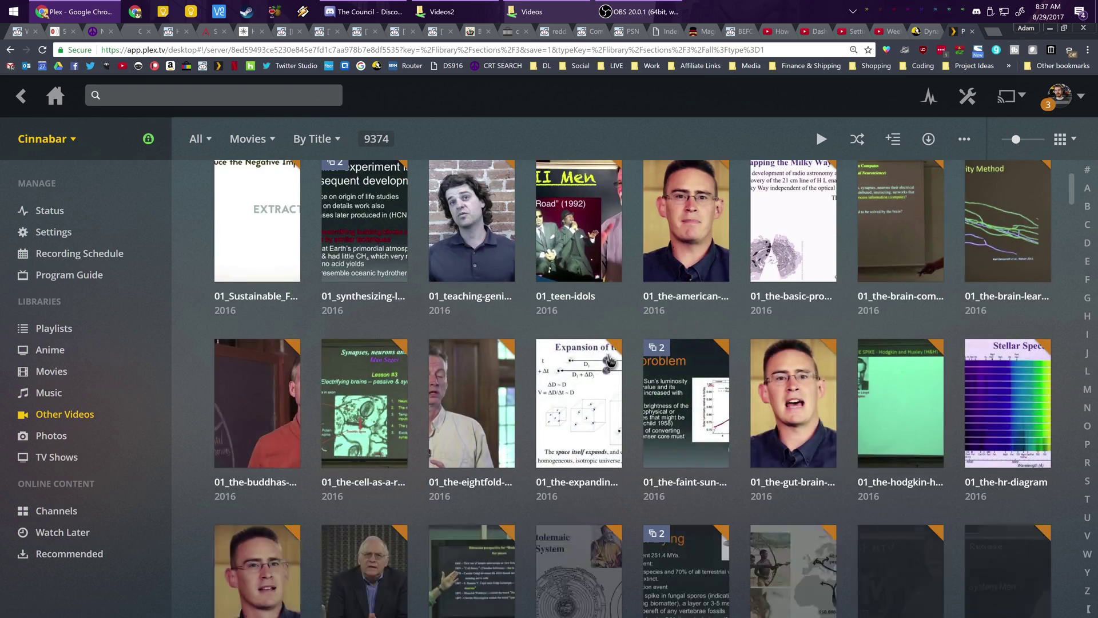
scroll(610, 359, "down", 5)
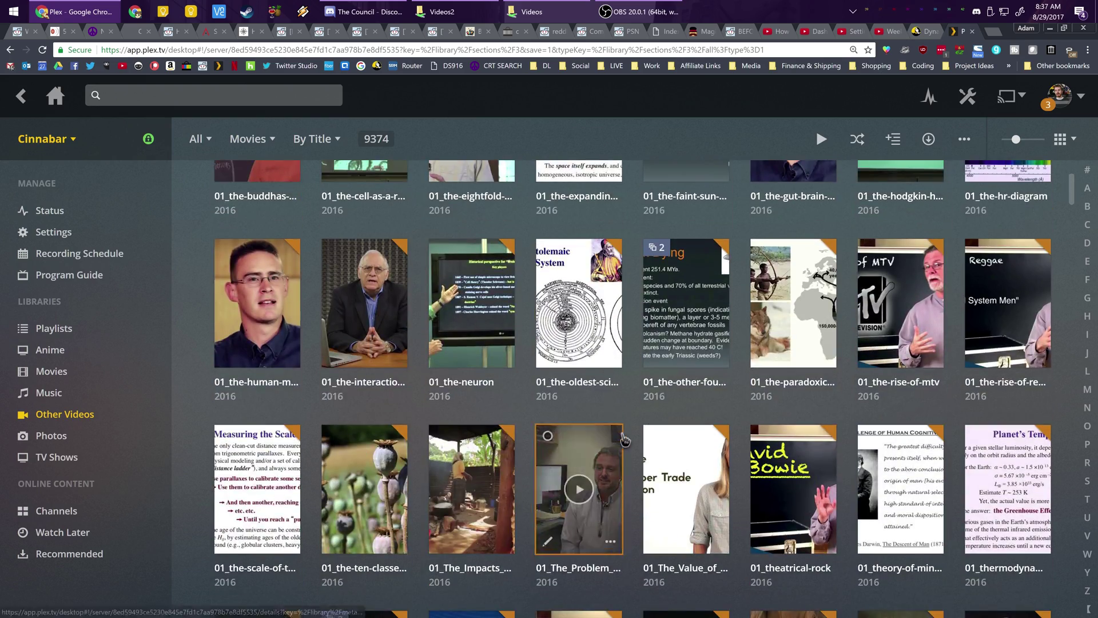
scroll(620, 437, "up", 20)
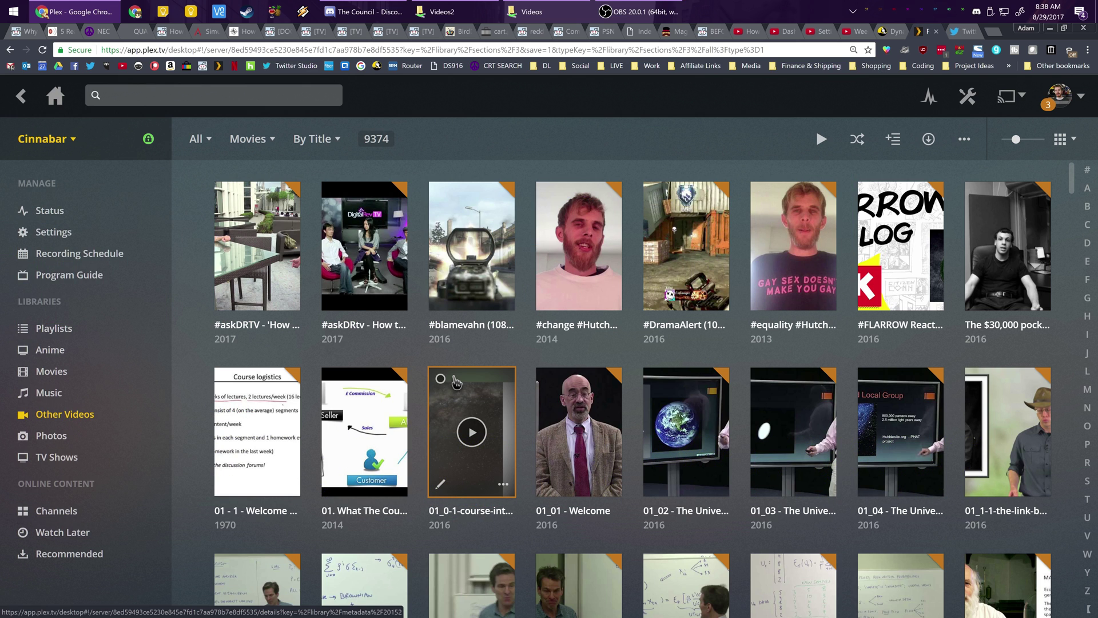
Browse the F: drive's Videos and Home Movies Backup - Hartlages folders, then close the window
key("super+e")
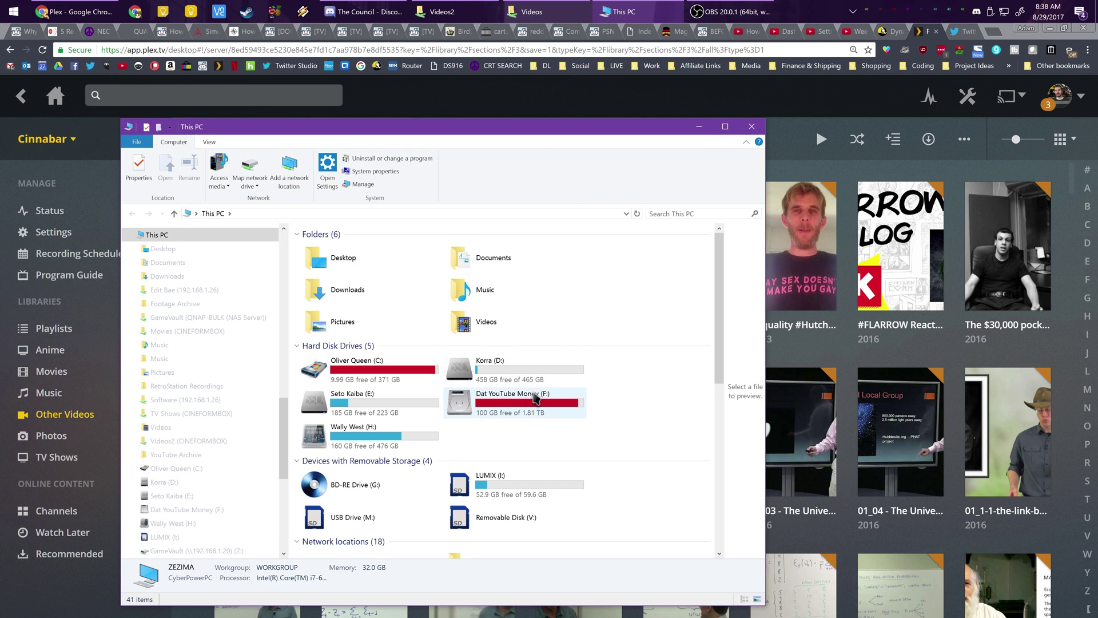
double_click(534, 399)
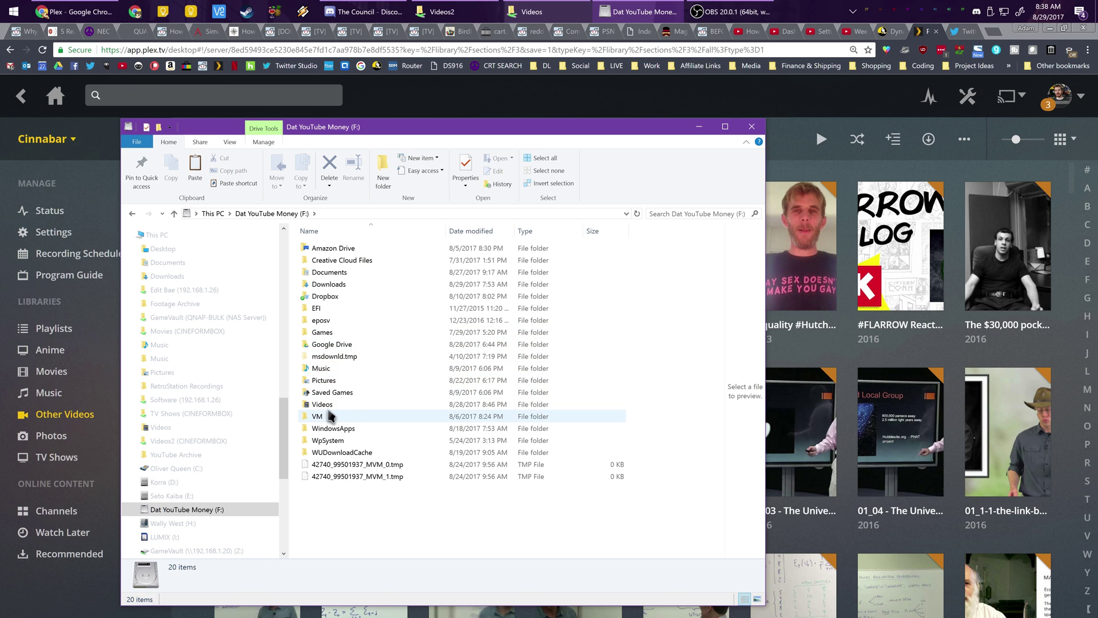
double_click(323, 404)
double_click(391, 266)
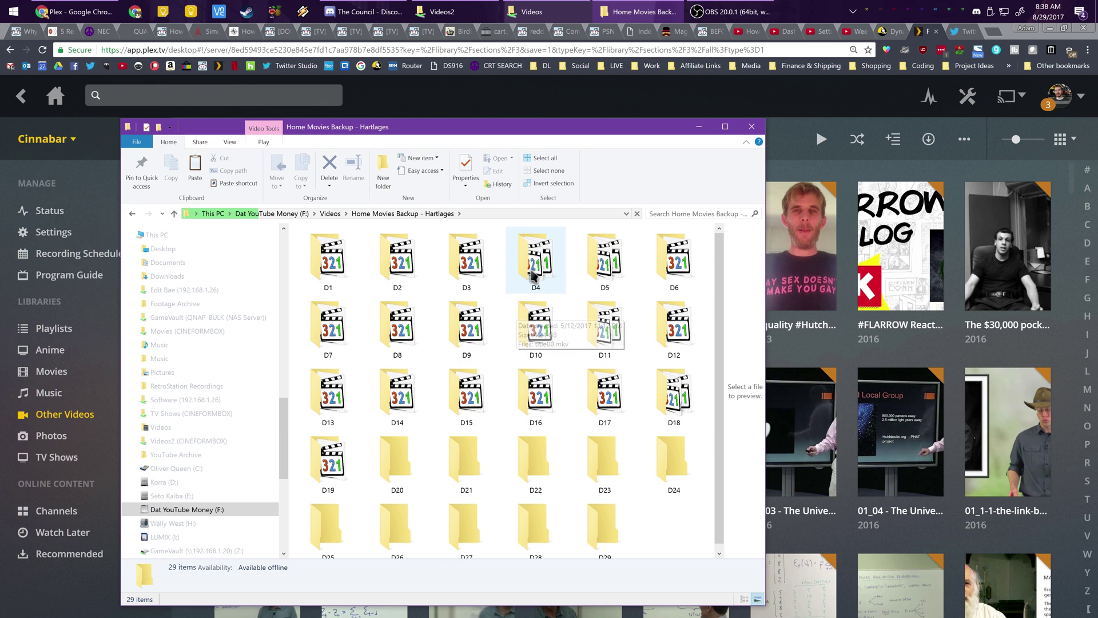
key("alt+Left")
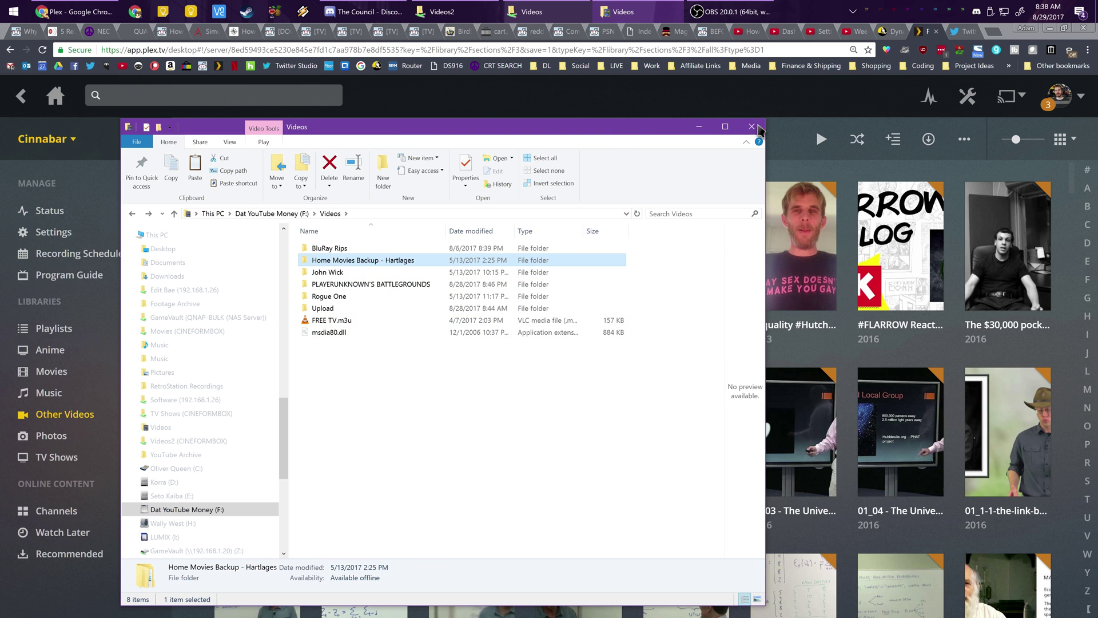
left_click(751, 127)
Open the GTX 1080 UHD Let's Play folder on the network Videos share and select its video
scroll(465, 244, "down", 15)
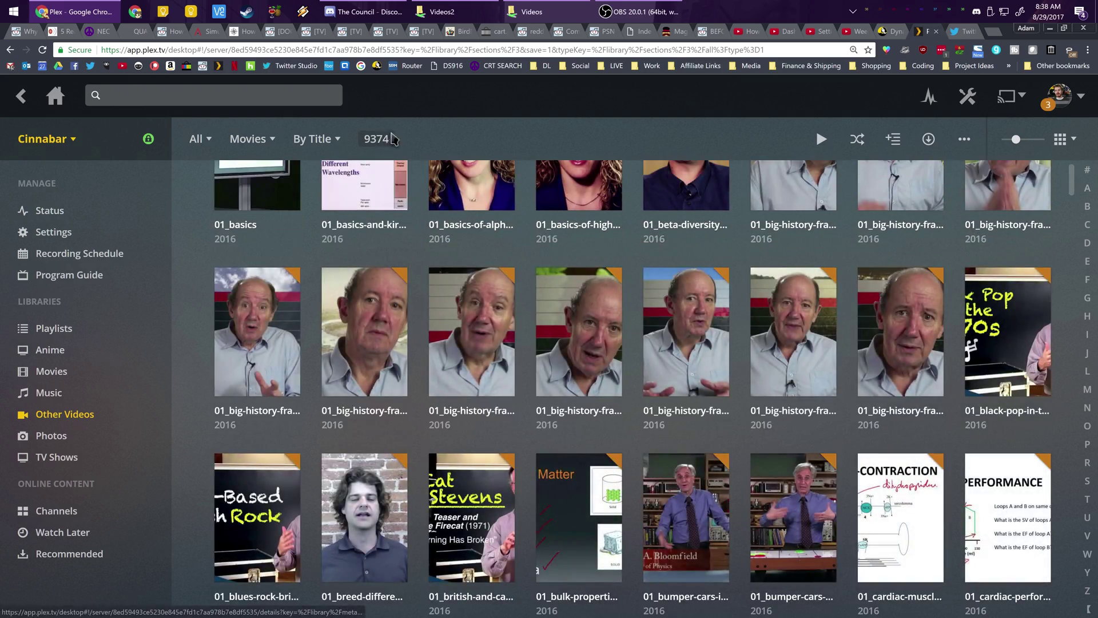
scroll(549, 399, "down", 10)
scroll(583, 412, "up", 20)
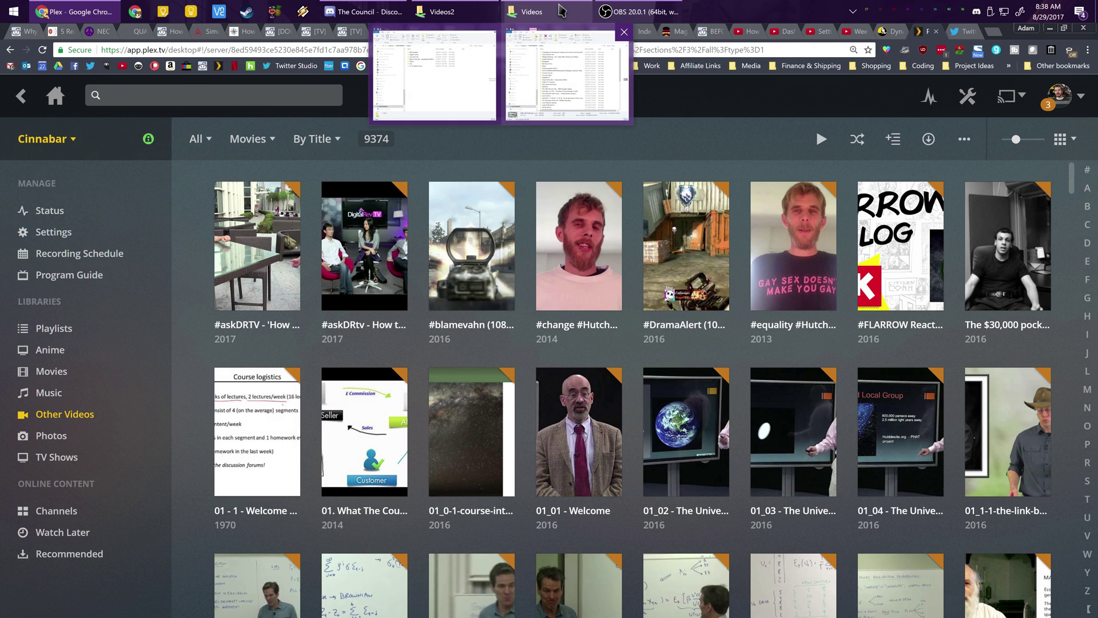
left_click(533, 11)
left_click(452, 12)
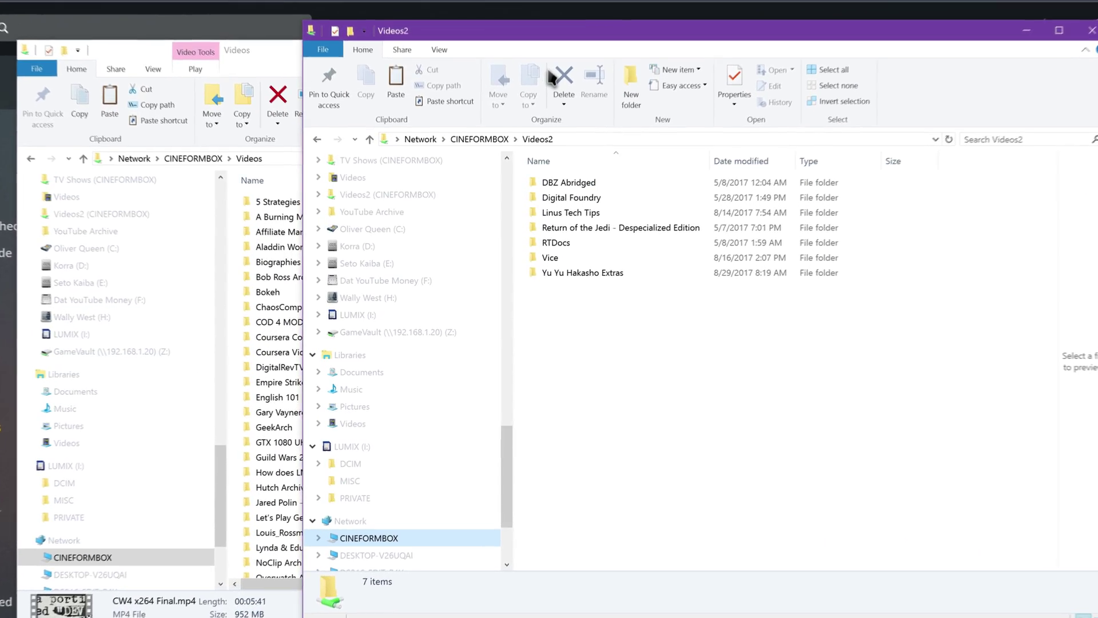
left_click(325, 128)
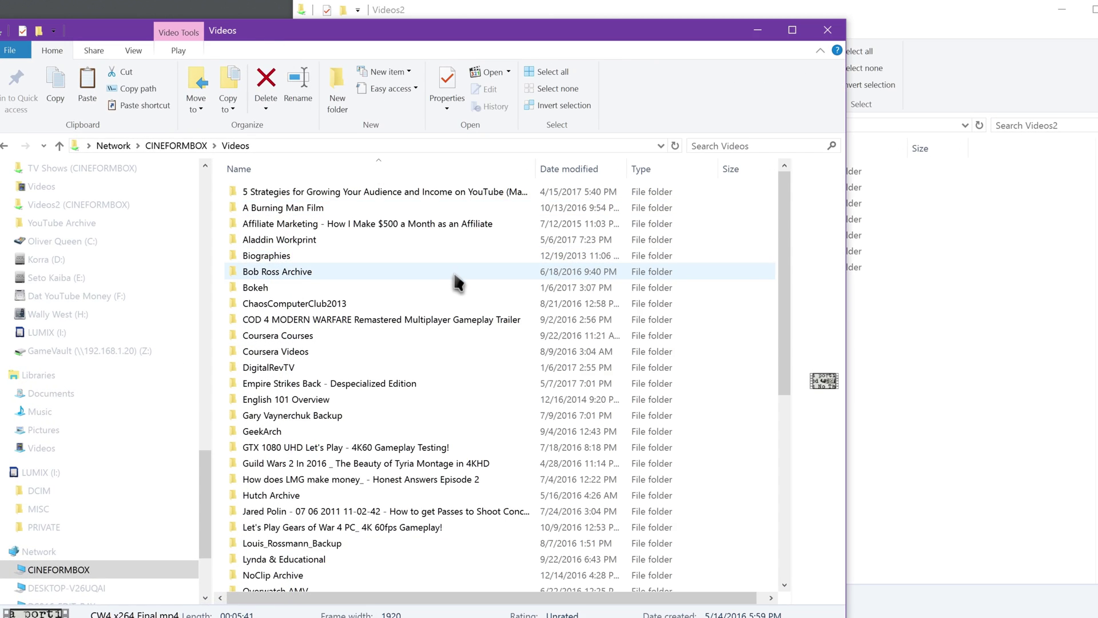
scroll(480, 275, "down", 1)
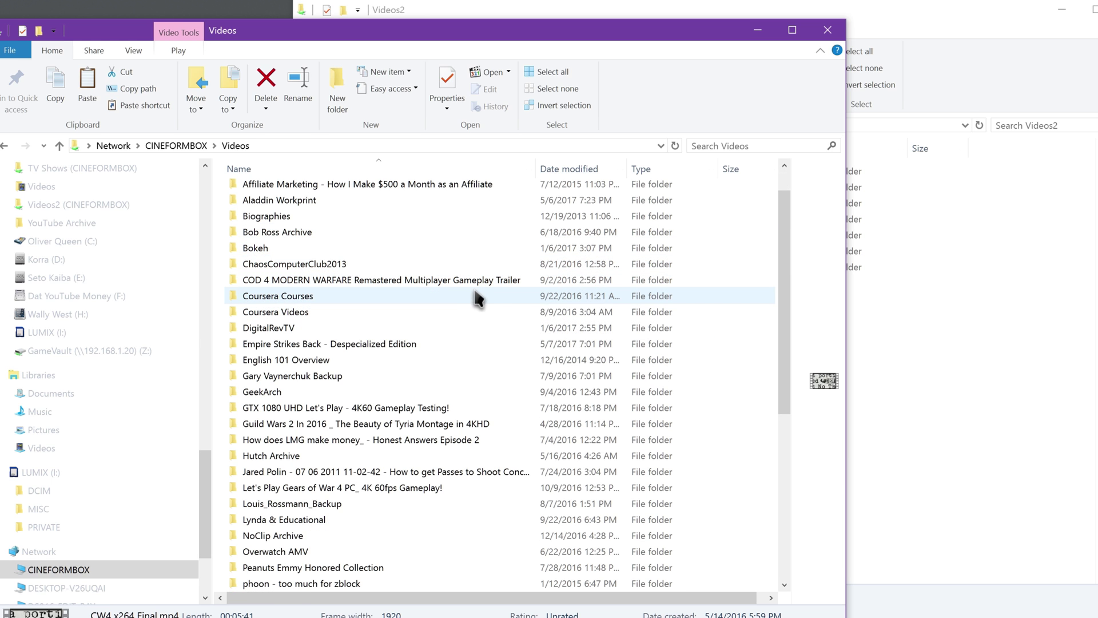
scroll(476, 297, "down", 4)
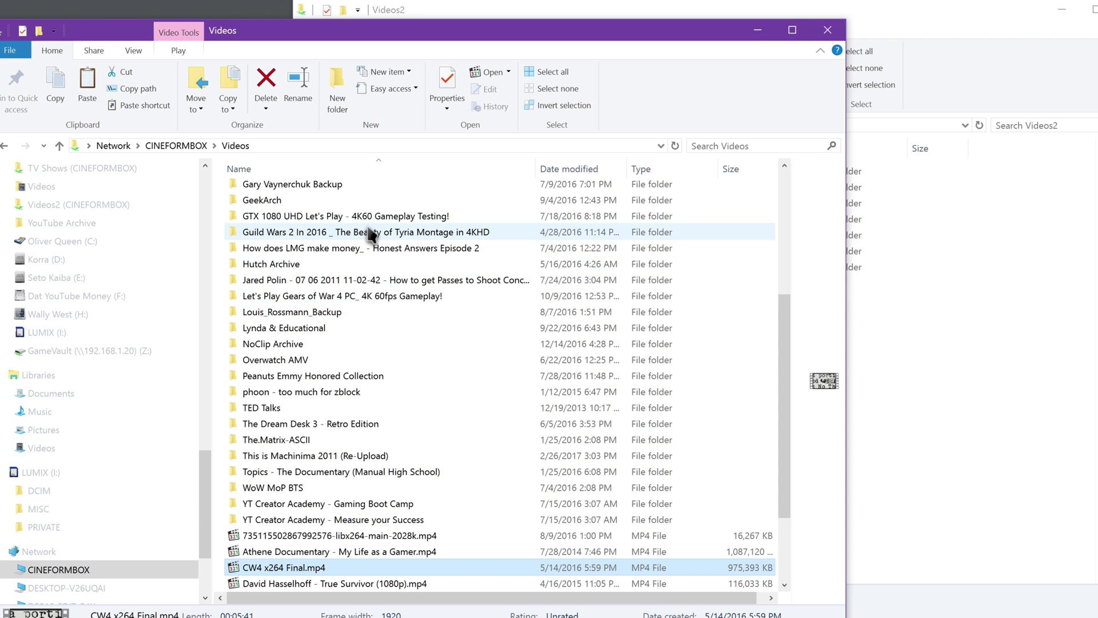
double_click(367, 217)
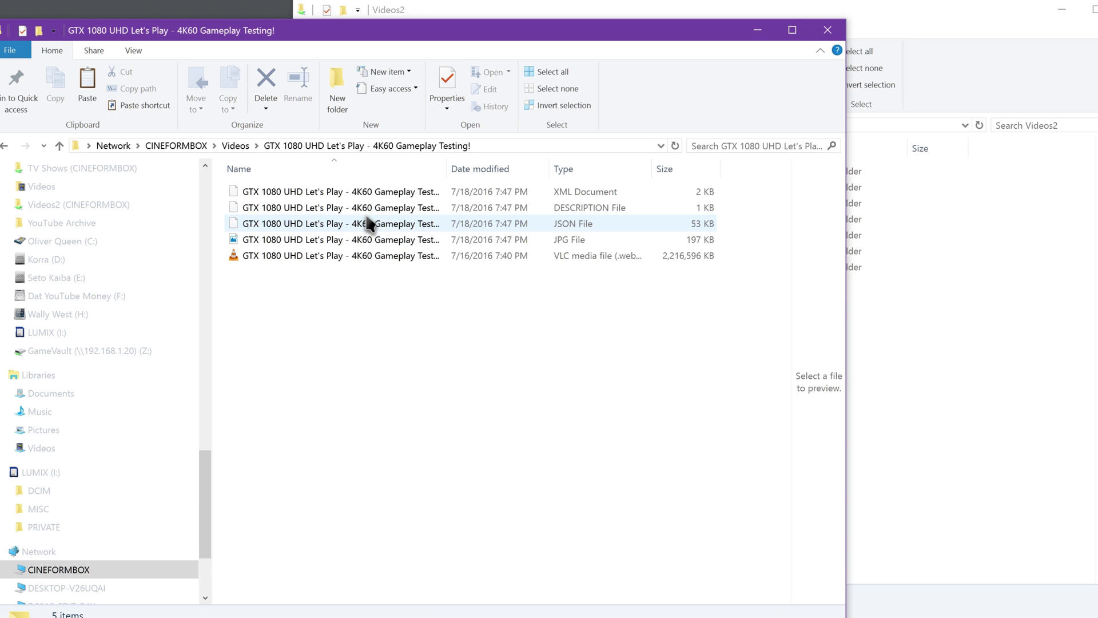
left_click(375, 258)
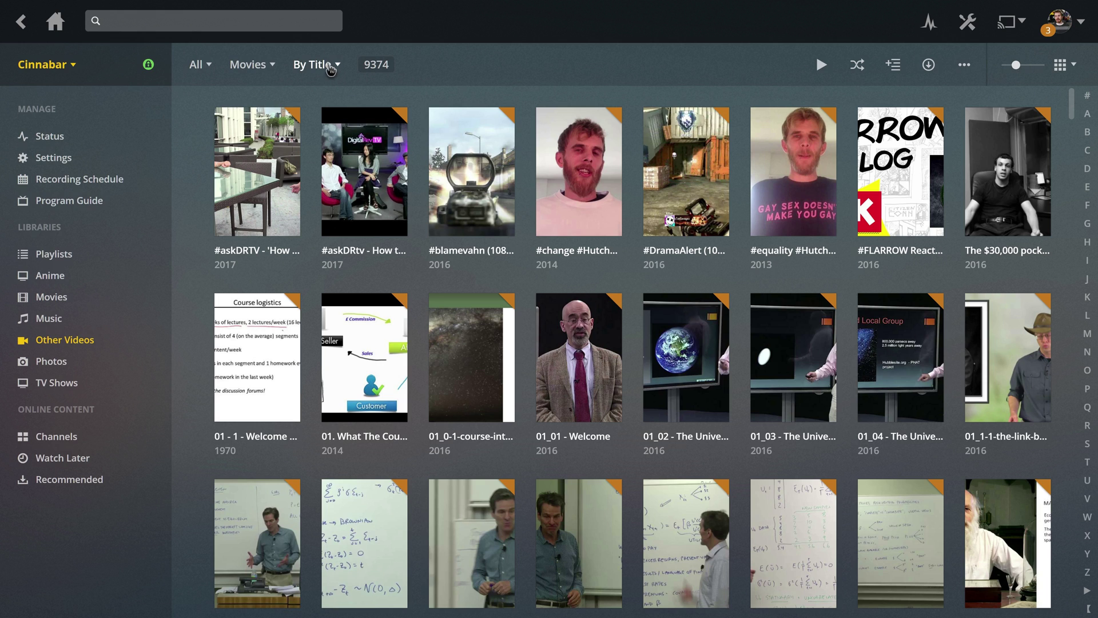
left_click(330, 67)
left_click(419, 70)
scroll(667, 233, "down", 10)
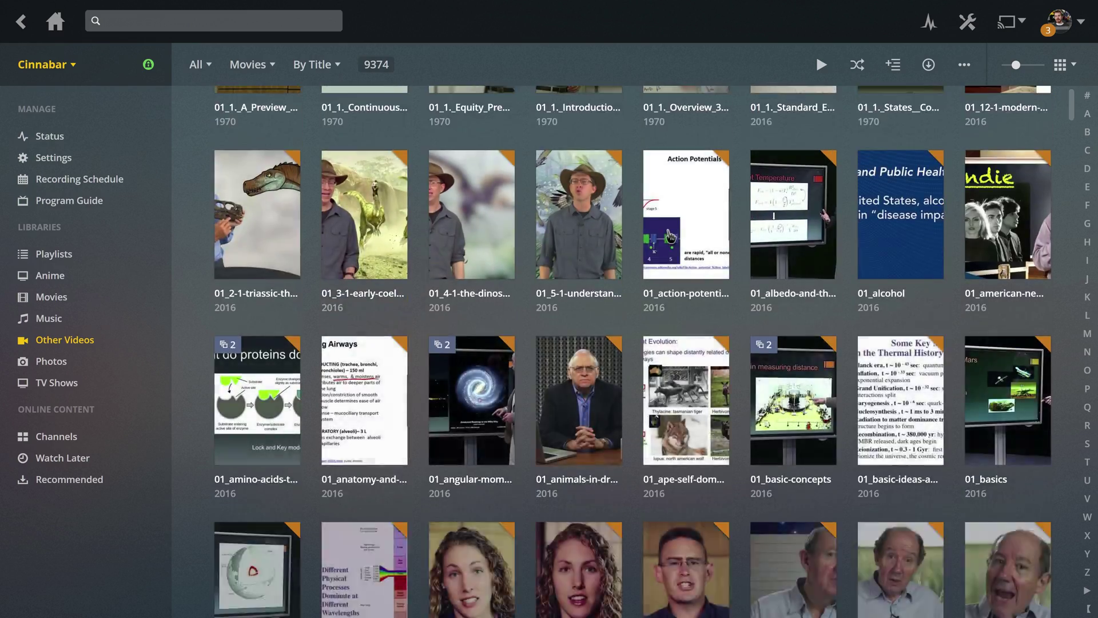
scroll(667, 233, "up", 10)
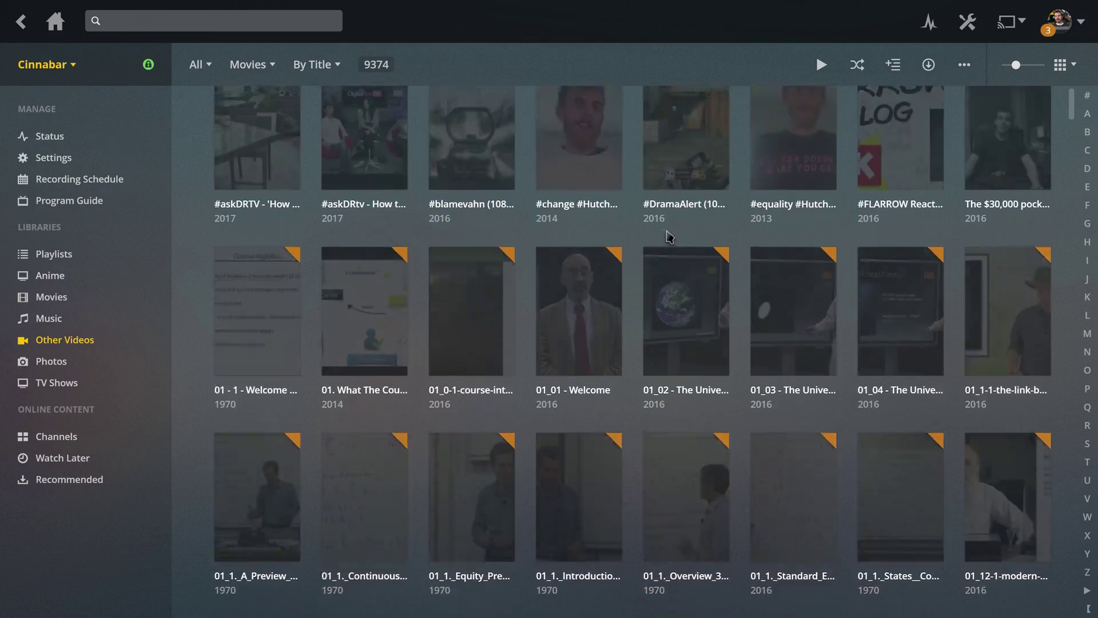
scroll(672, 243, "down", 15)
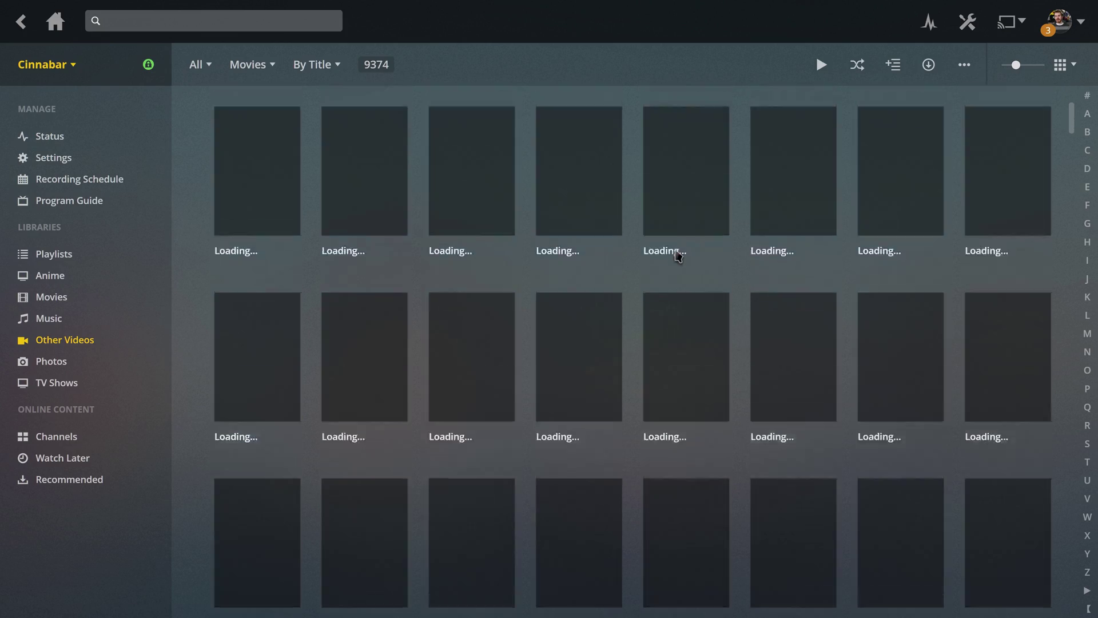
scroll(681, 266, "up", 15)
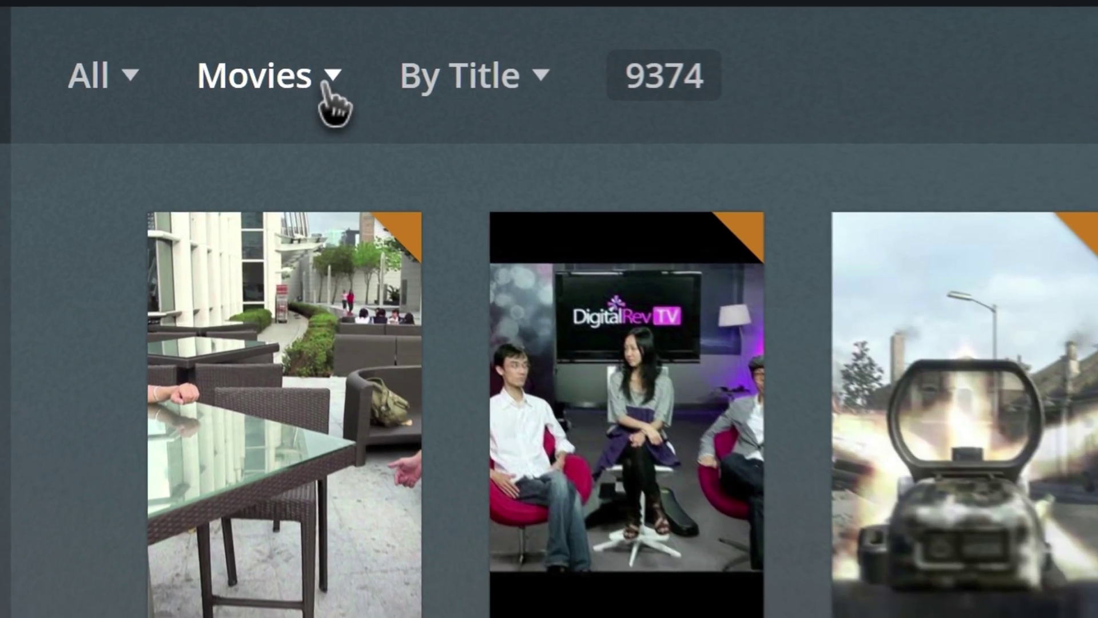
Switch the Other Videos library from Movies to Folders view
left_click(269, 63)
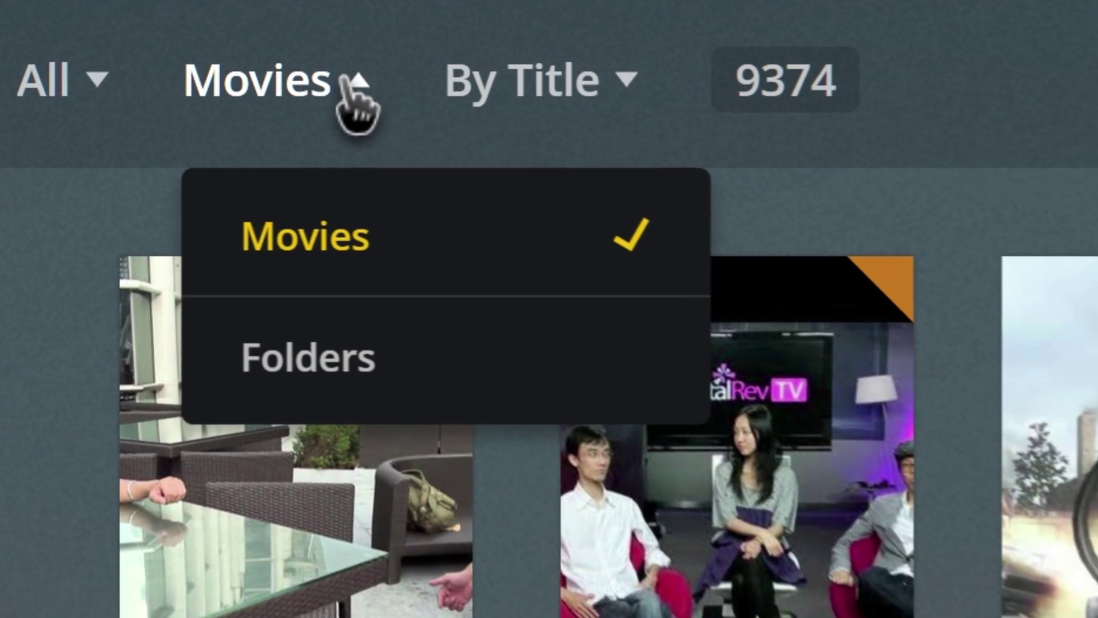
left_click(359, 354)
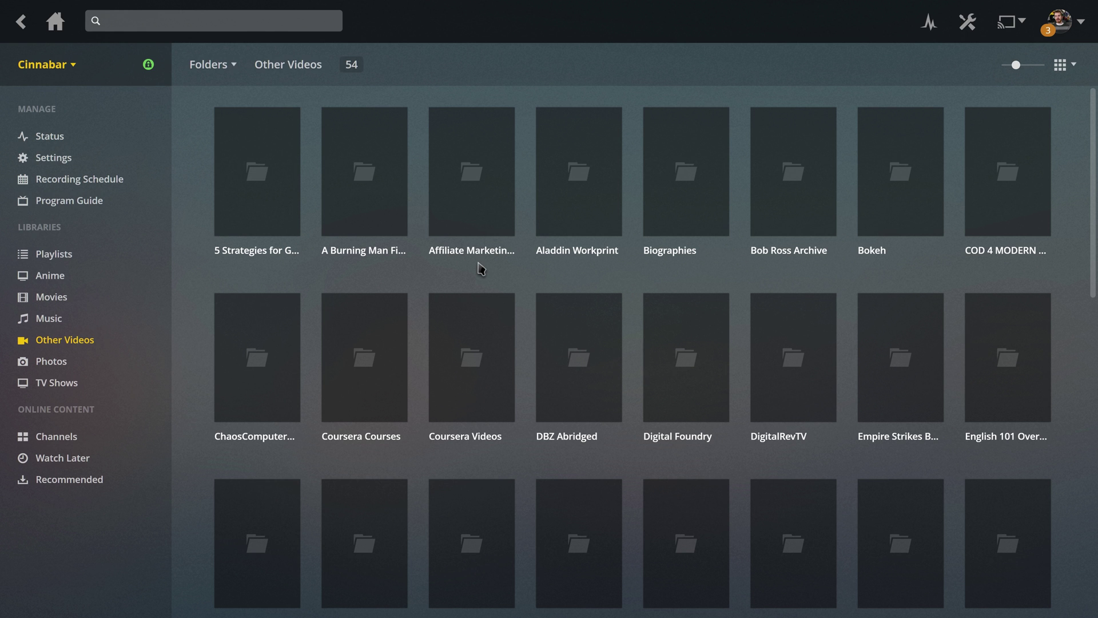
scroll(481, 268, "down", 4)
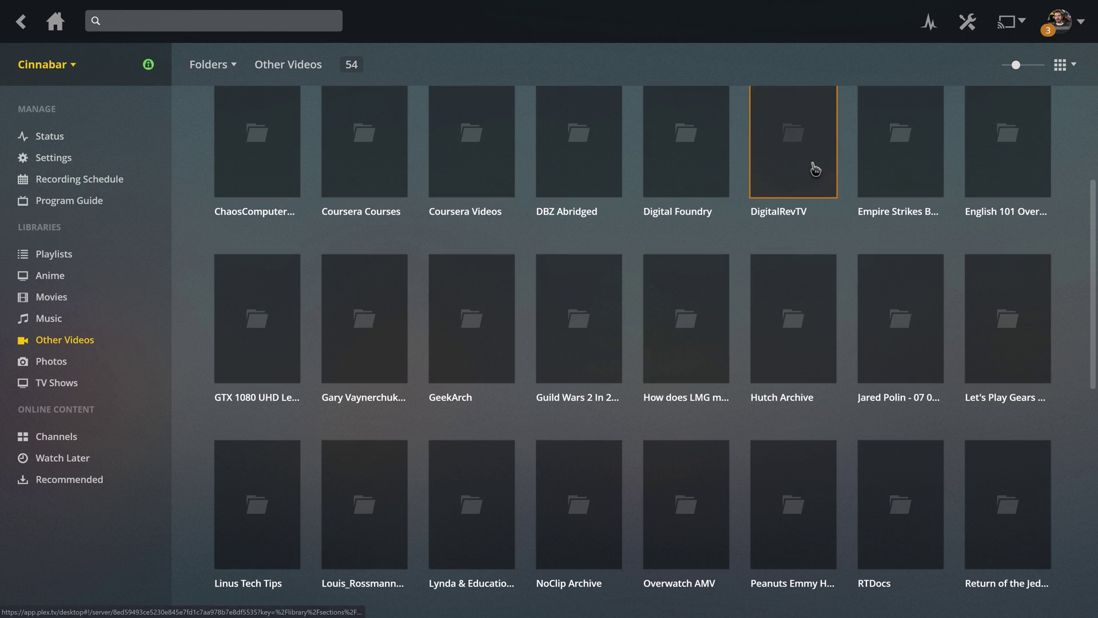
scroll(806, 207, "up", 1)
Browse the 54-folder grid, check the DigitalRevTV folder's options, and view the empty Playlists page
right_click(807, 207)
scroll(572, 286, "down", 10)
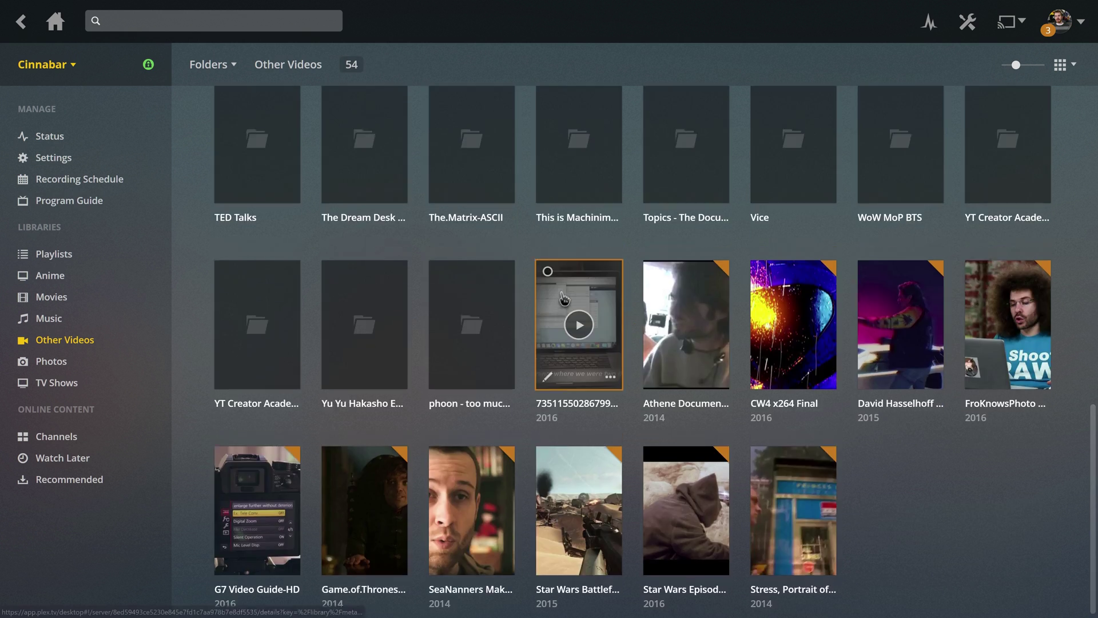
scroll(567, 286, "up", 12)
scroll(572, 280, "up", 2)
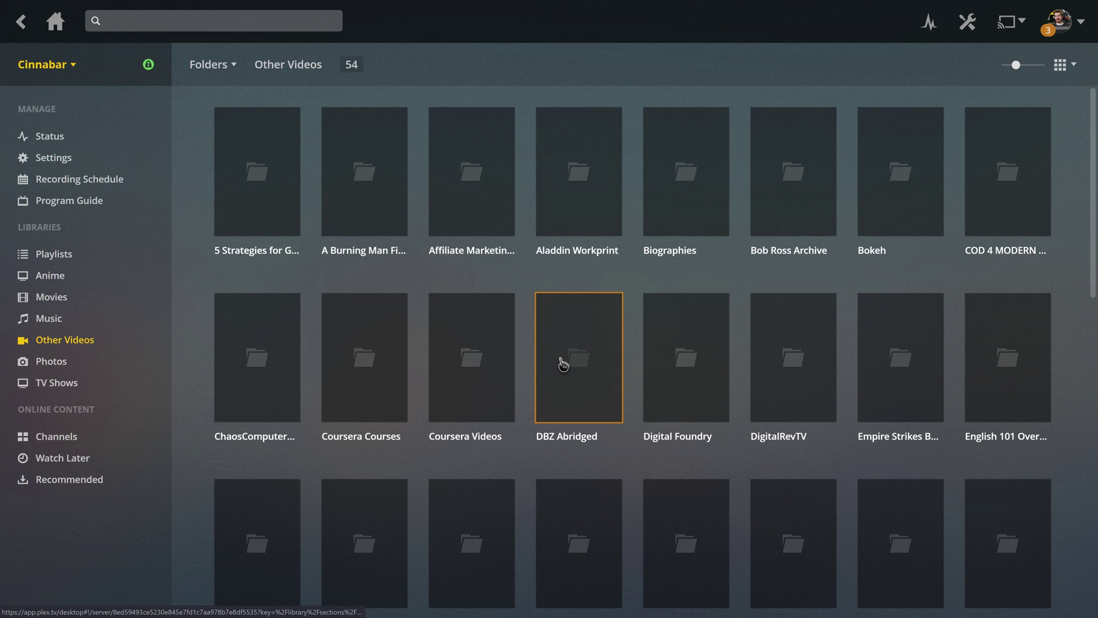
scroll(599, 295, "down", 10)
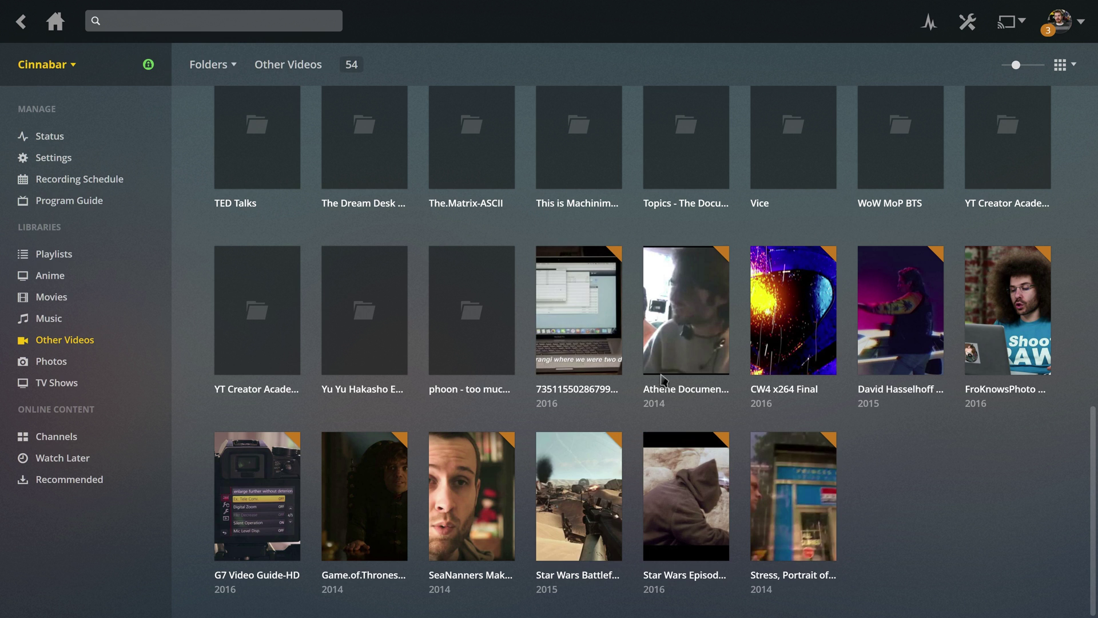
scroll(629, 358, "up", 7)
scroll(602, 355, "up", 4)
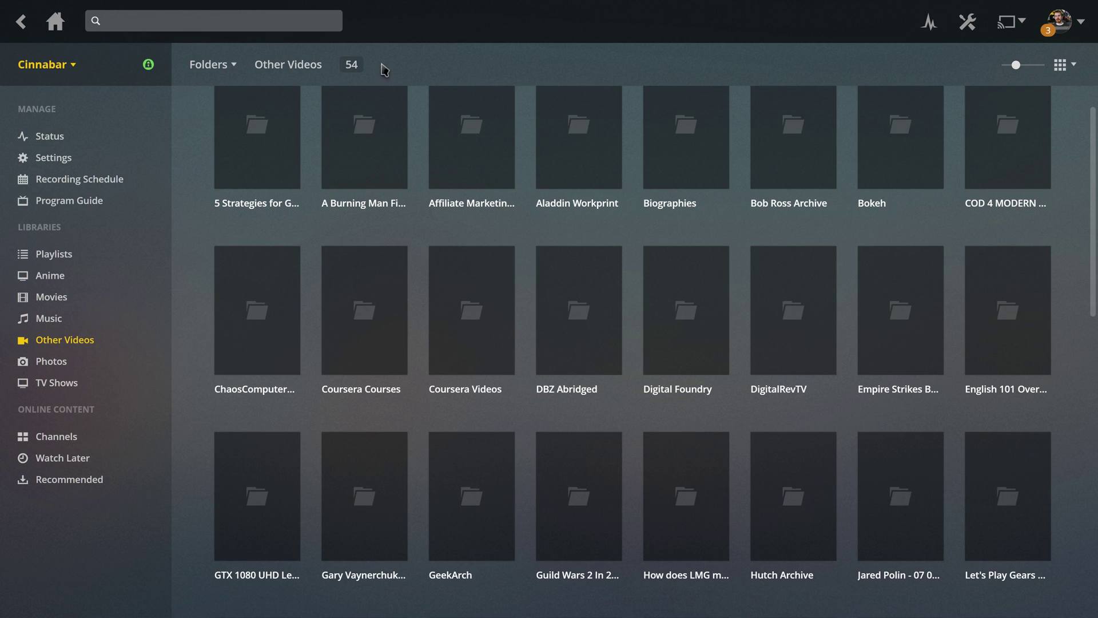
scroll(387, 112, "up", 1)
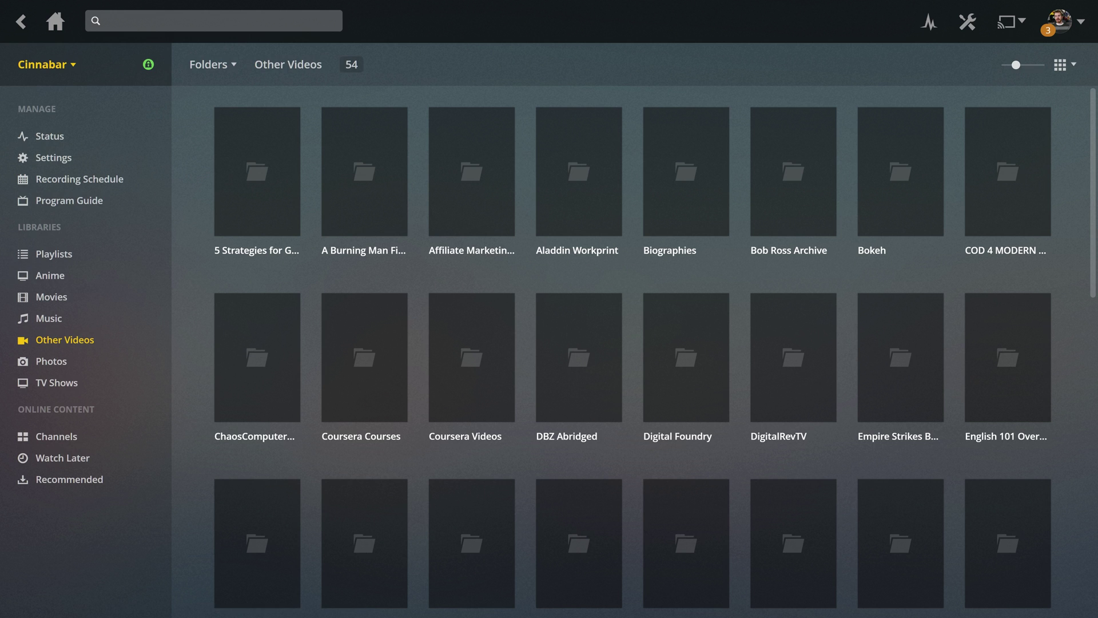
left_click(57, 256)
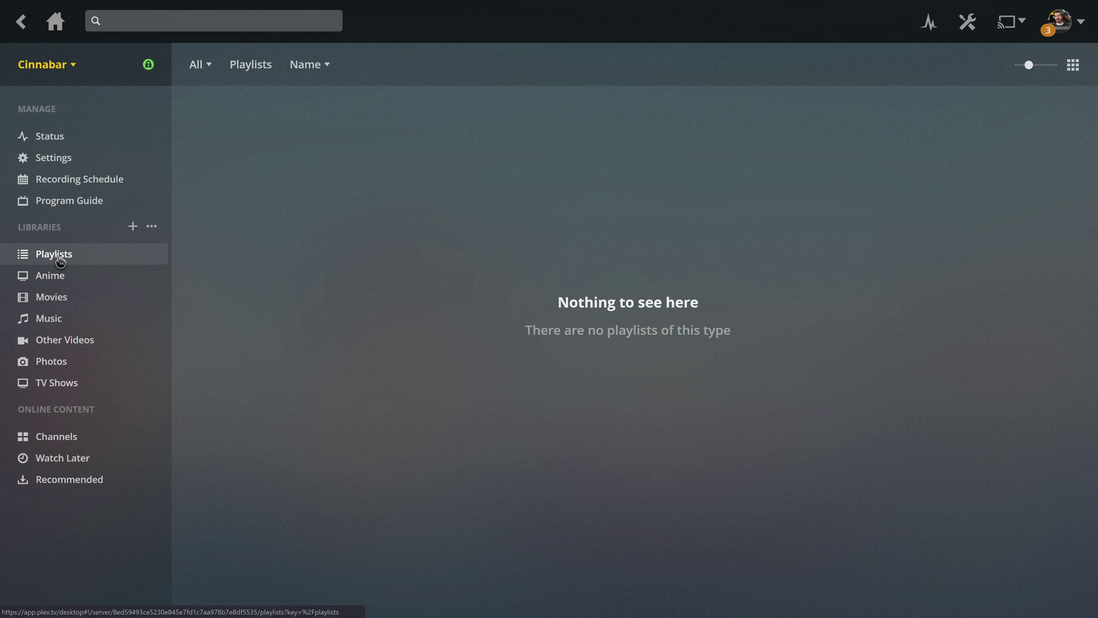
Browse Digital Foundry's 4K Gaming and Port Comparison folders in Other Videos
left_click(64, 338)
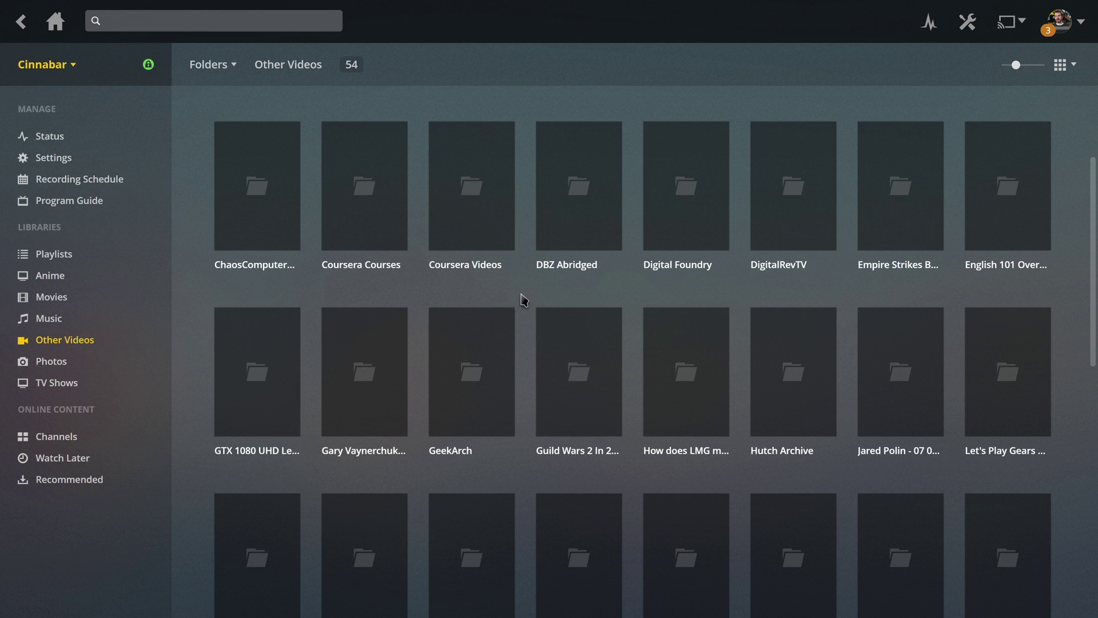
left_click(690, 275)
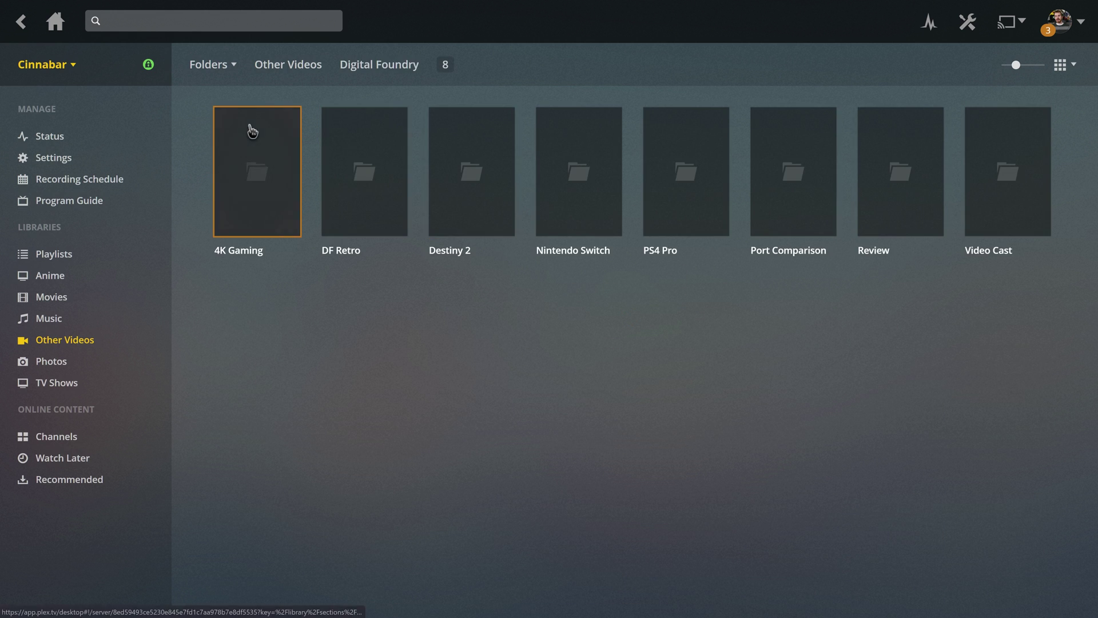
left_click(287, 178)
left_click(321, 67)
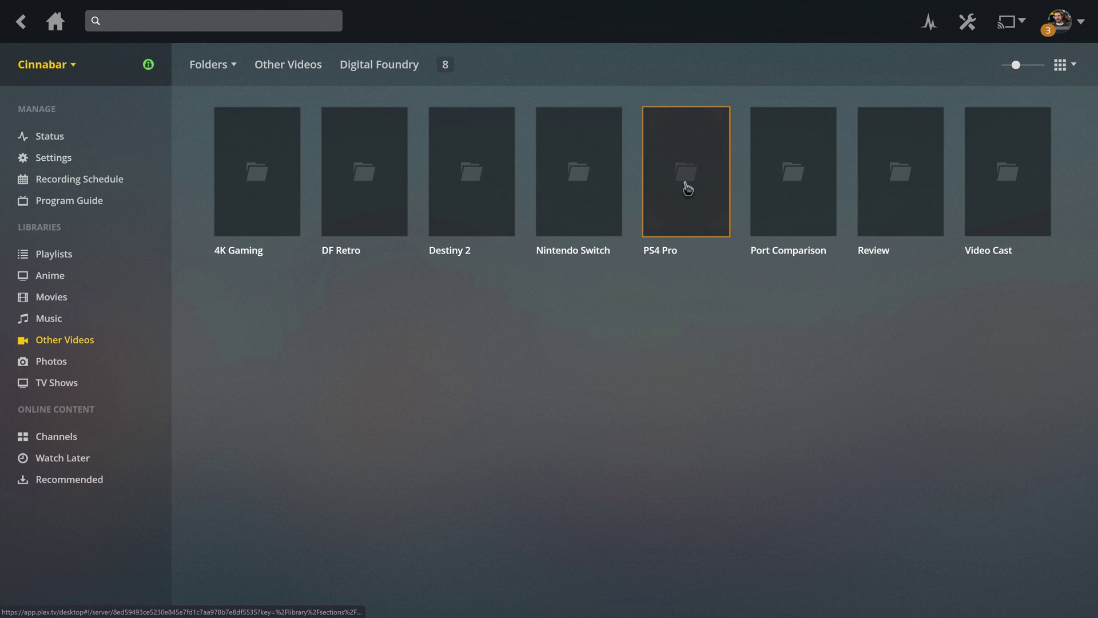
left_click(790, 250)
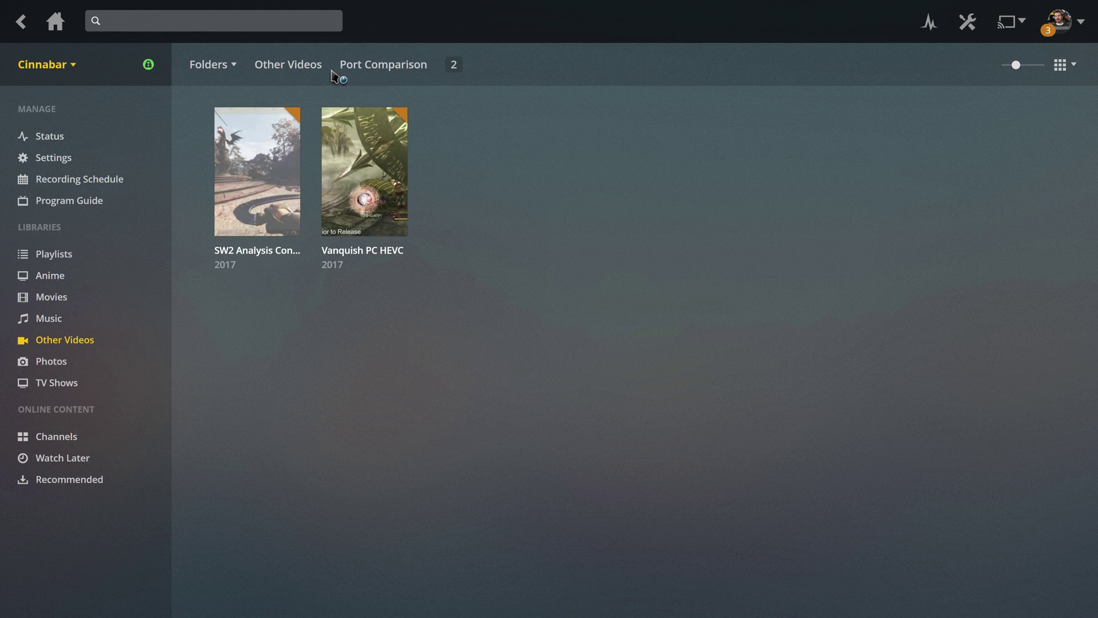
left_click(313, 67)
Open 4K Gaming and select its videos, including Crysis Trilogy and What Can PC Gaming
left_click(278, 165)
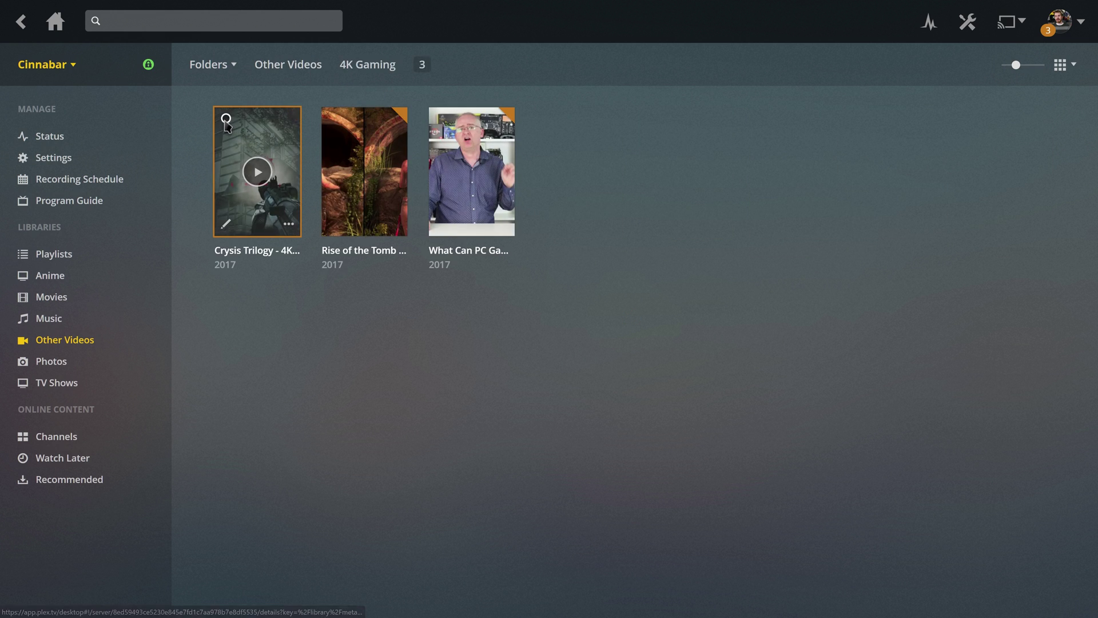
left_click(226, 119)
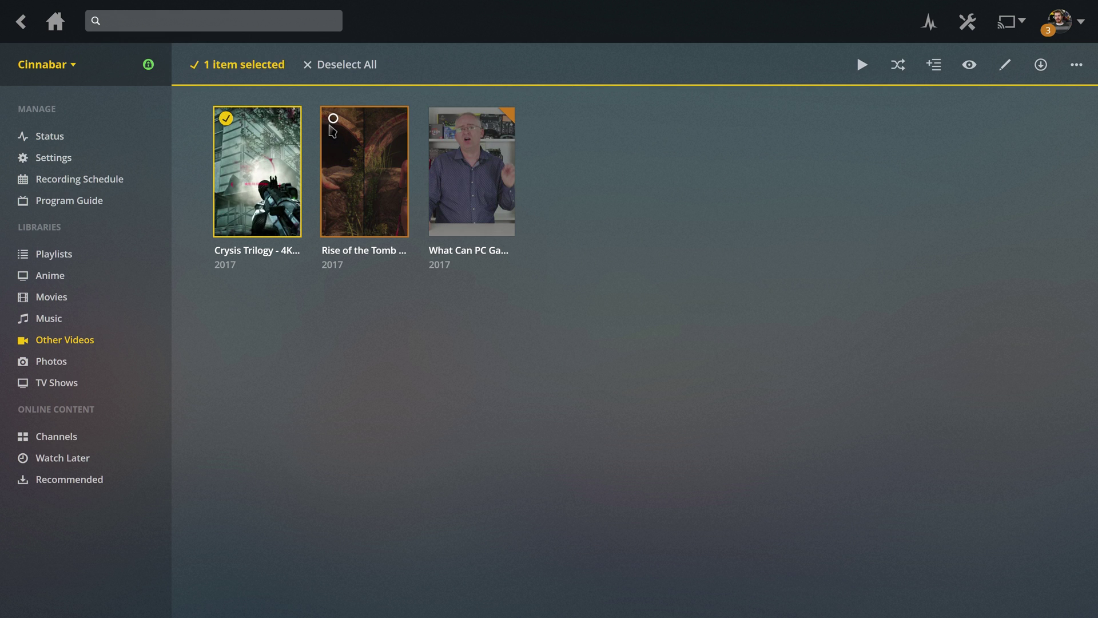
left_click(440, 119)
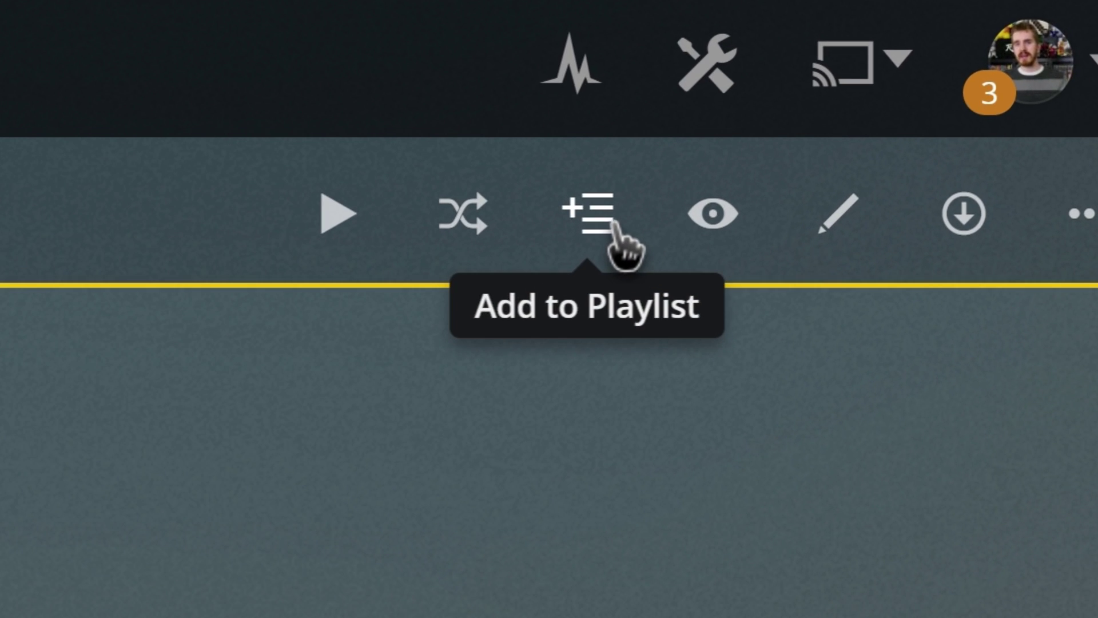
Add the selected 4K Gaming videos to a new playlist named 'Digital Foundry'
left_click(614, 225)
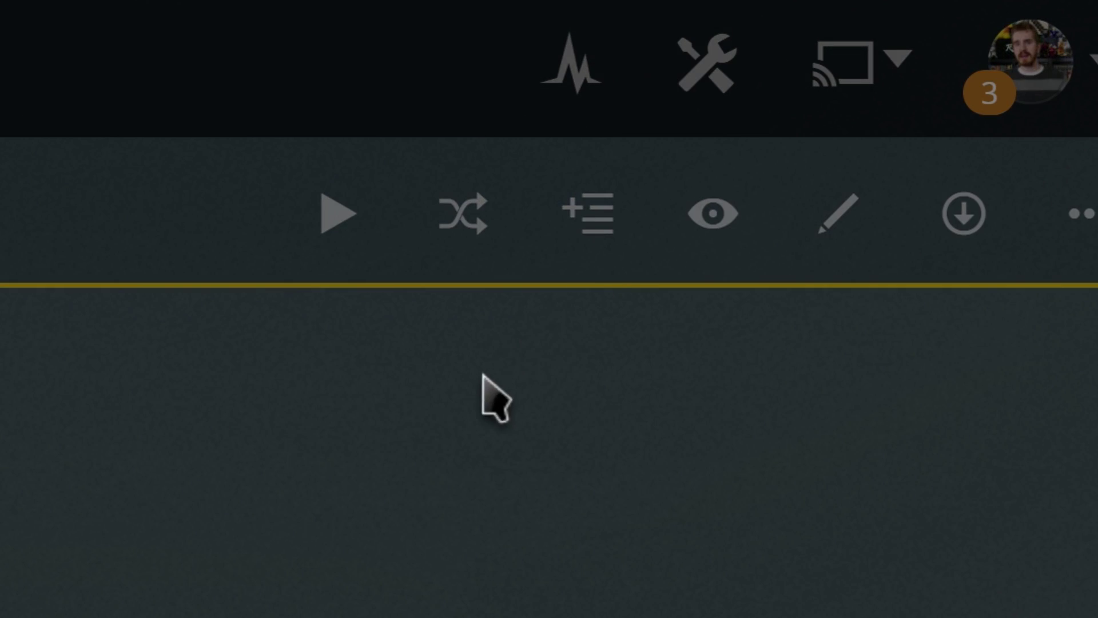
left_click(364, 378)
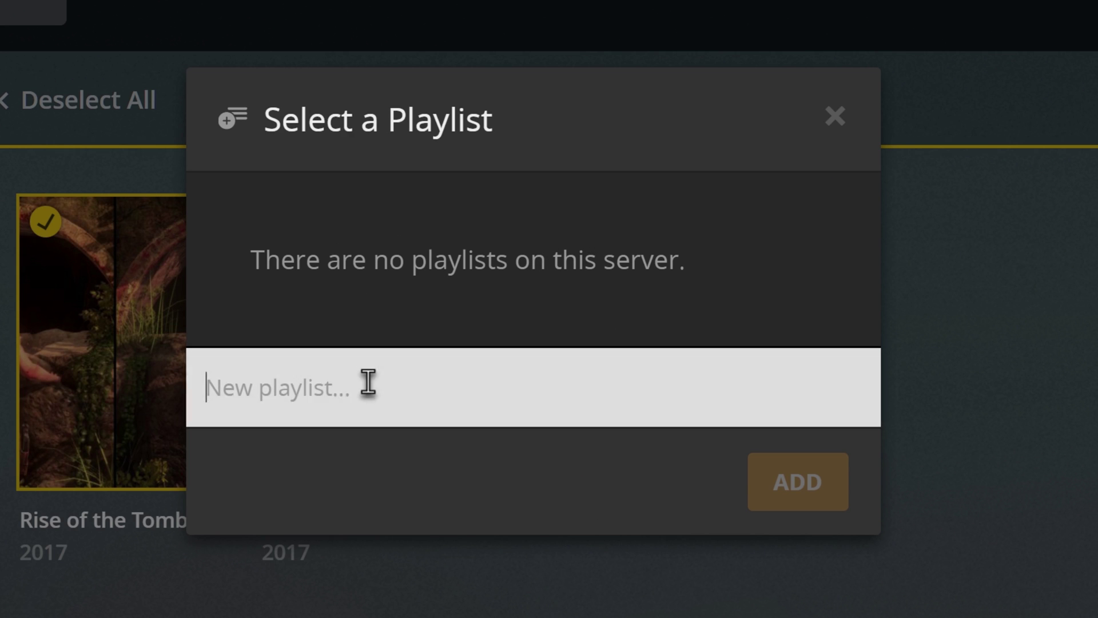
type("Digital Foundry")
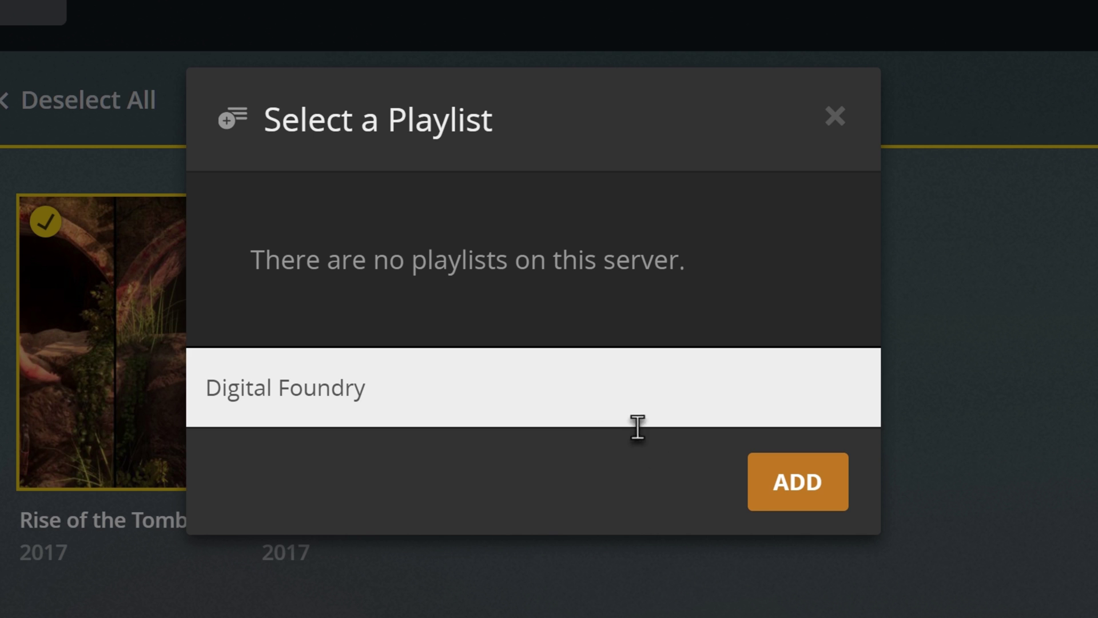
left_click(807, 492)
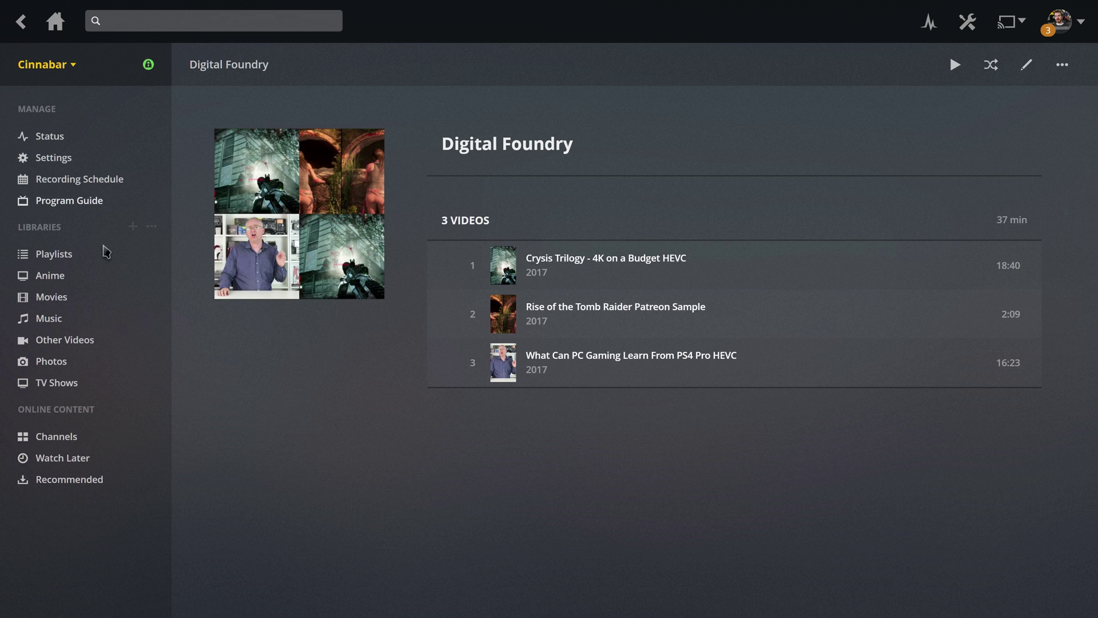
Add the three DF Retro videos, including DF RETRO Halo, to the Digital Foundry playlist
left_click(94, 339)
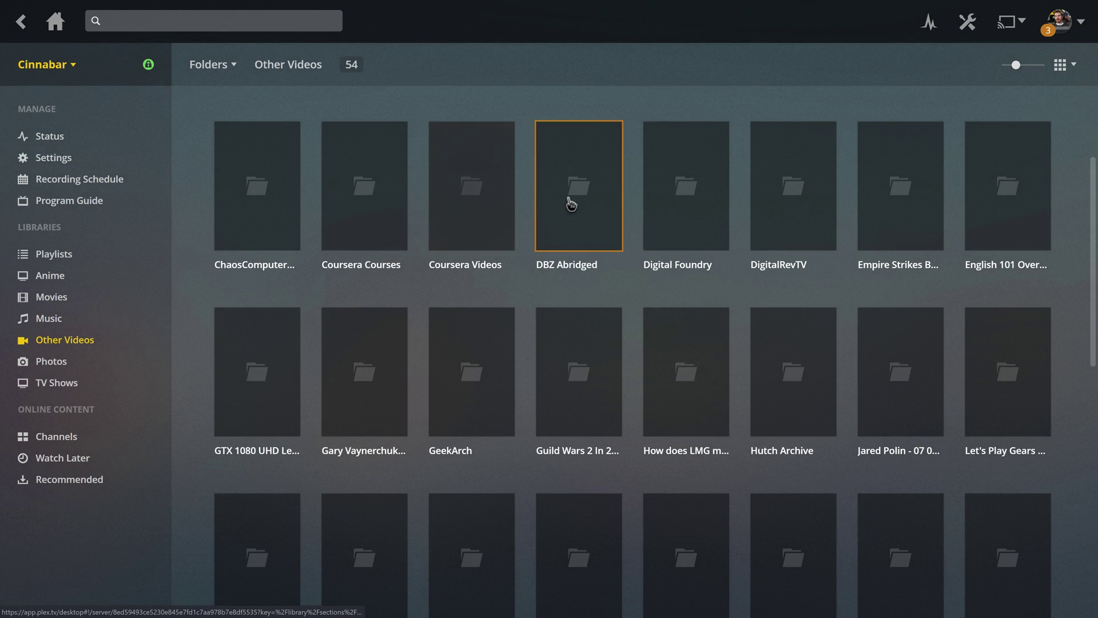
left_click(635, 166)
left_click(346, 215)
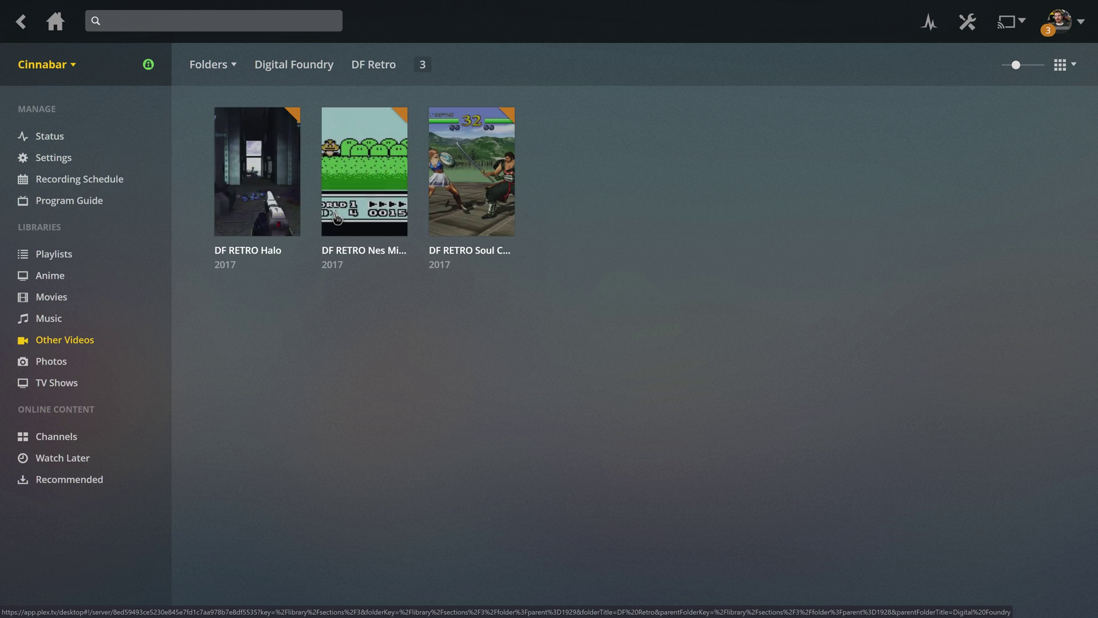
left_click(227, 119)
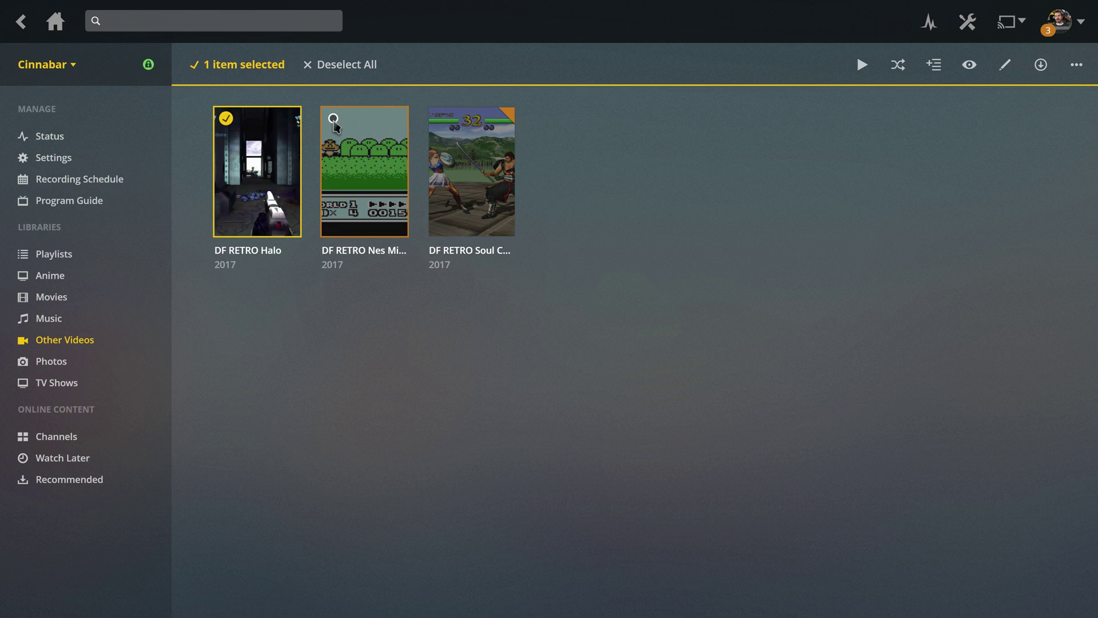
left_click(333, 119)
left_click(441, 118)
left_click(938, 65)
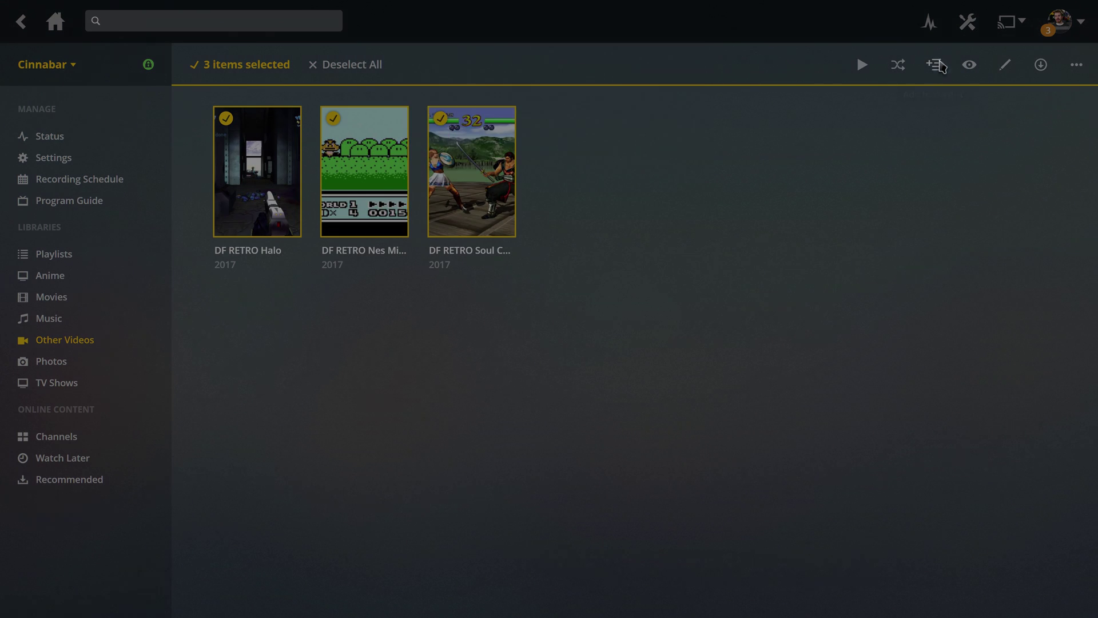
left_click(511, 115)
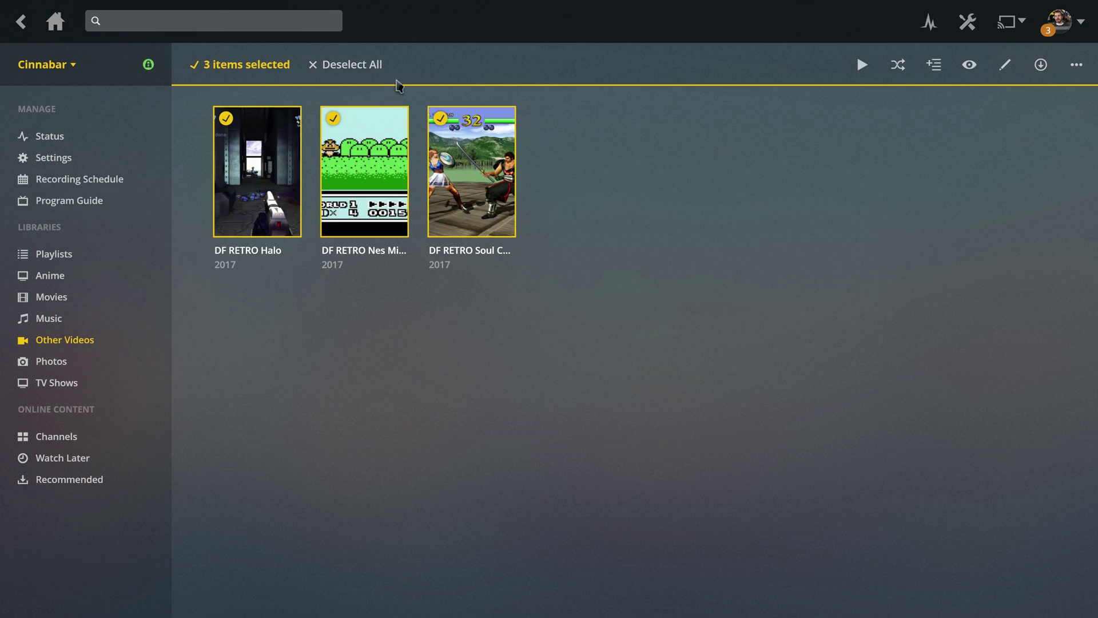
left_click(362, 64)
Add both Destiny 2 videos to Digital Foundry and confirm it now holds 8 items
left_click(326, 68)
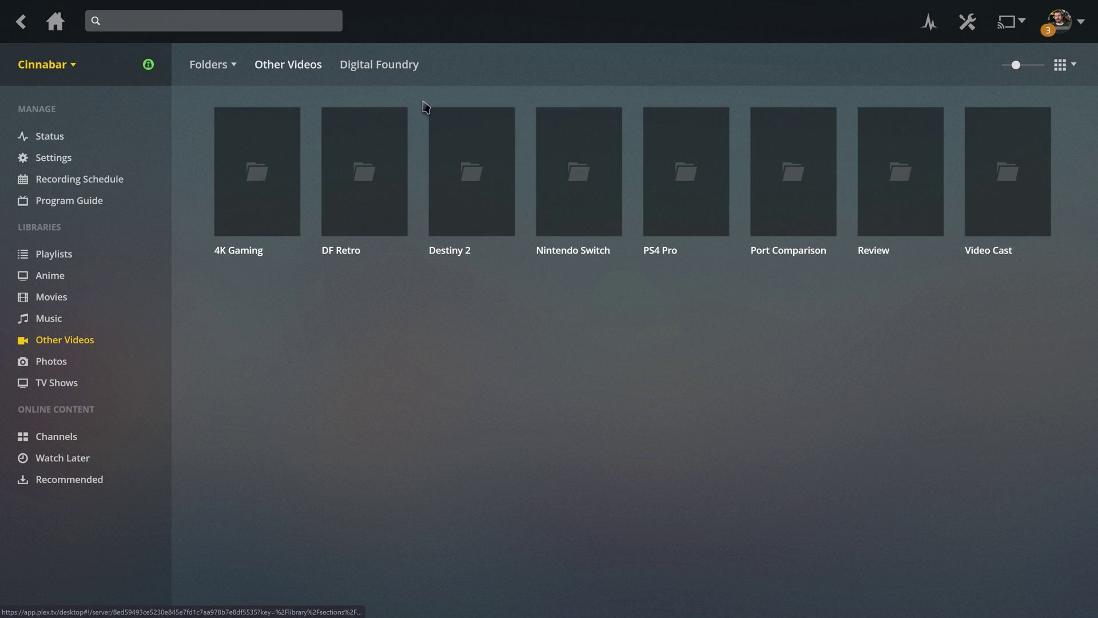
left_click(462, 187)
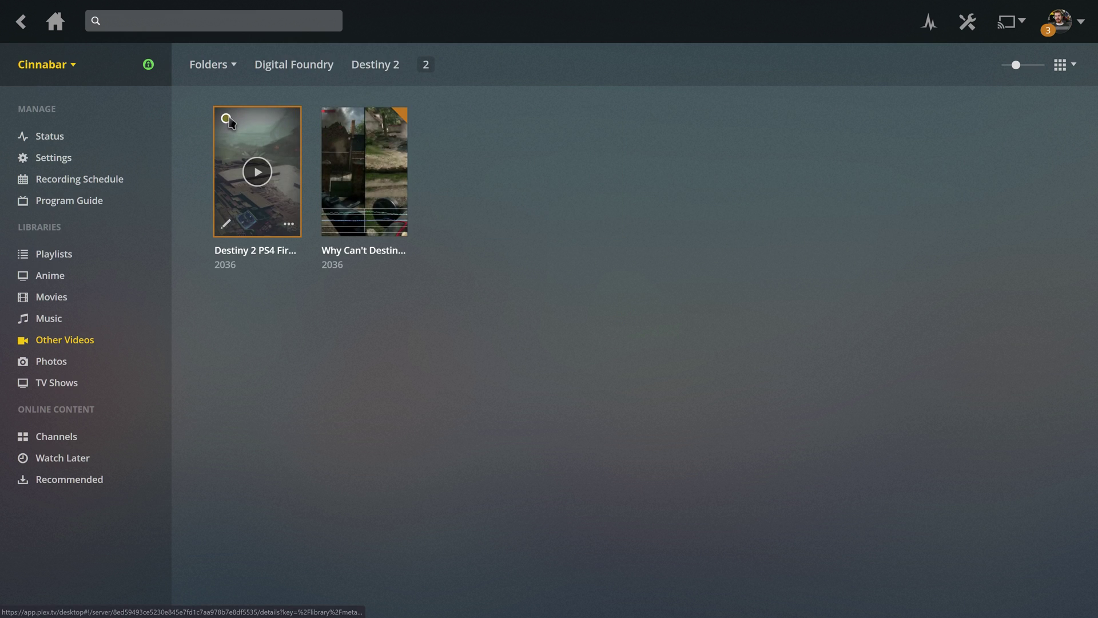
left_click(226, 117)
left_click(333, 118)
left_click(933, 64)
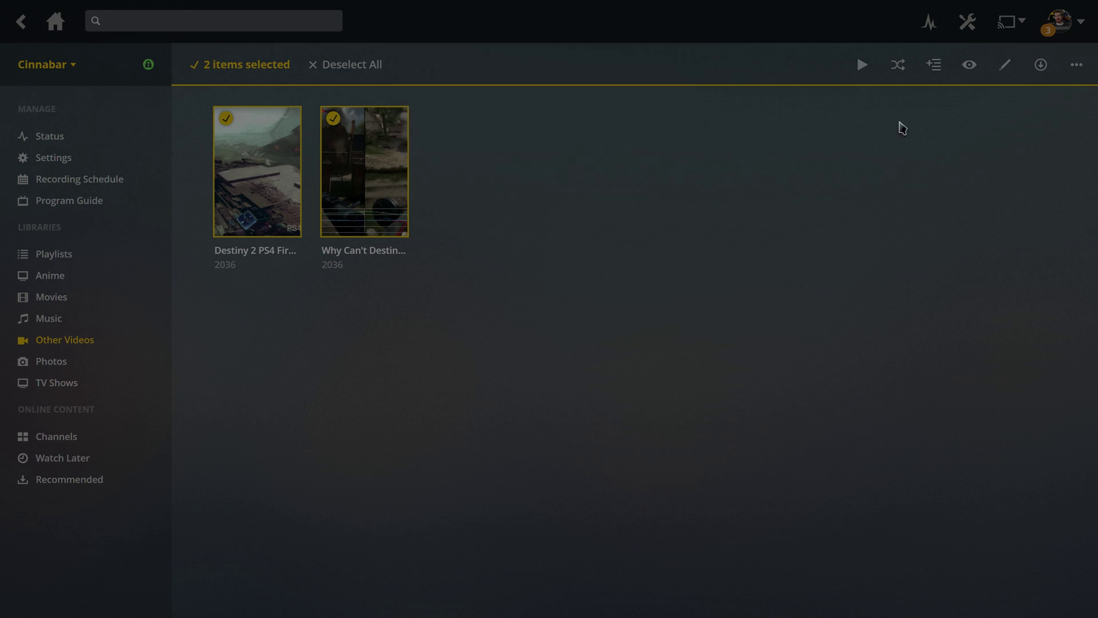
left_click(534, 118)
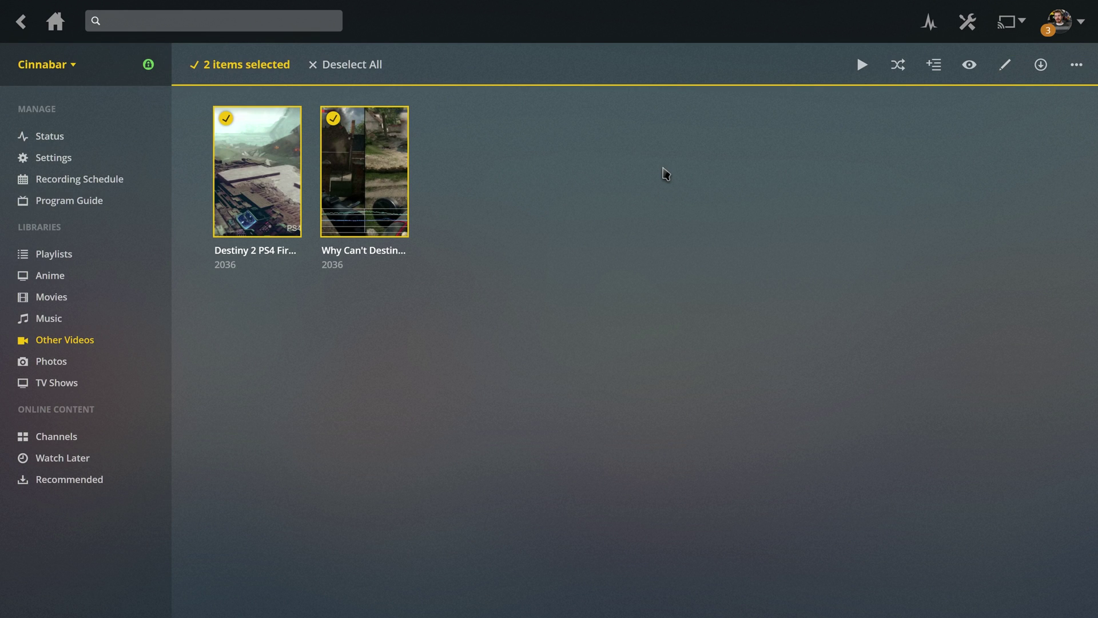
left_click(46, 253)
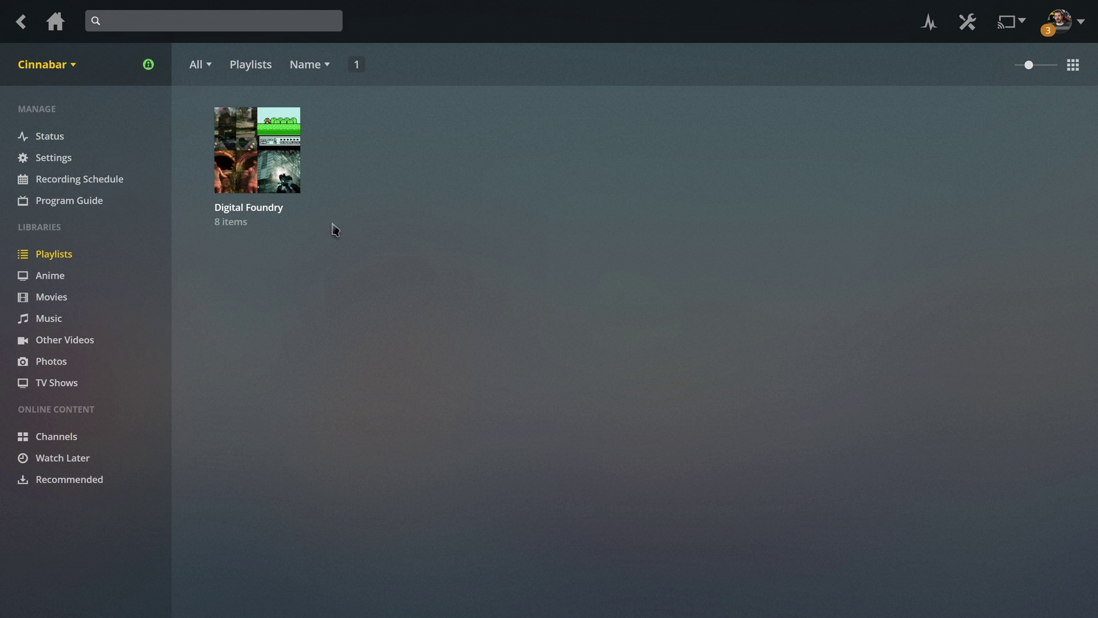
Check Playlists, then open the Yu Yu Hakasho Extras folder in Other Videos
left_click(106, 339)
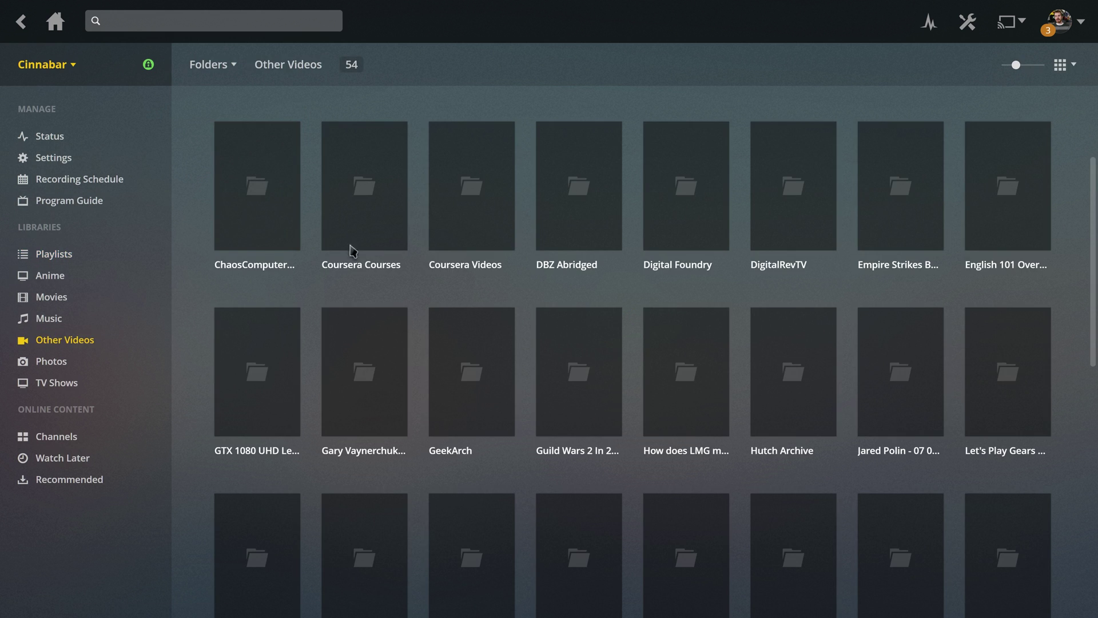
left_click(74, 254)
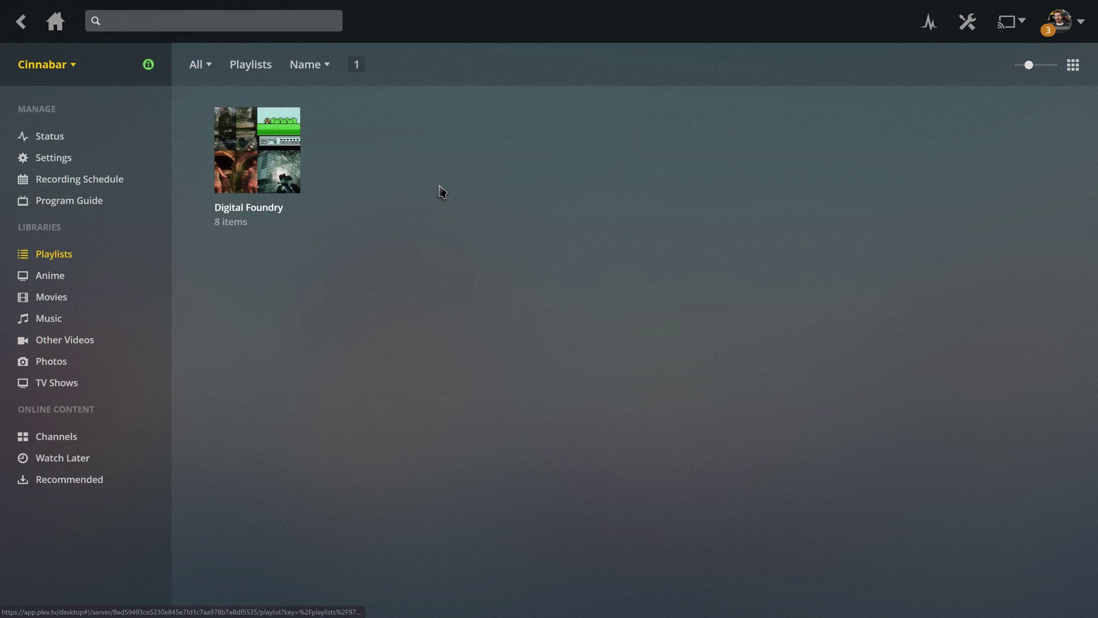
left_click(81, 337)
scroll(609, 307, "down", 10)
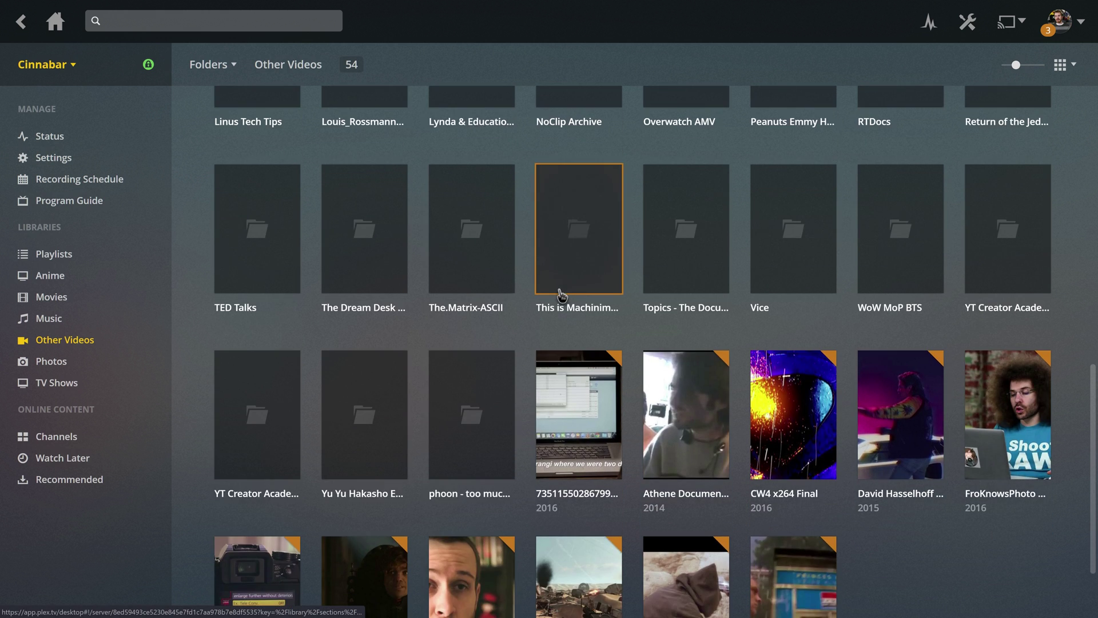
scroll(382, 377, "down", 2)
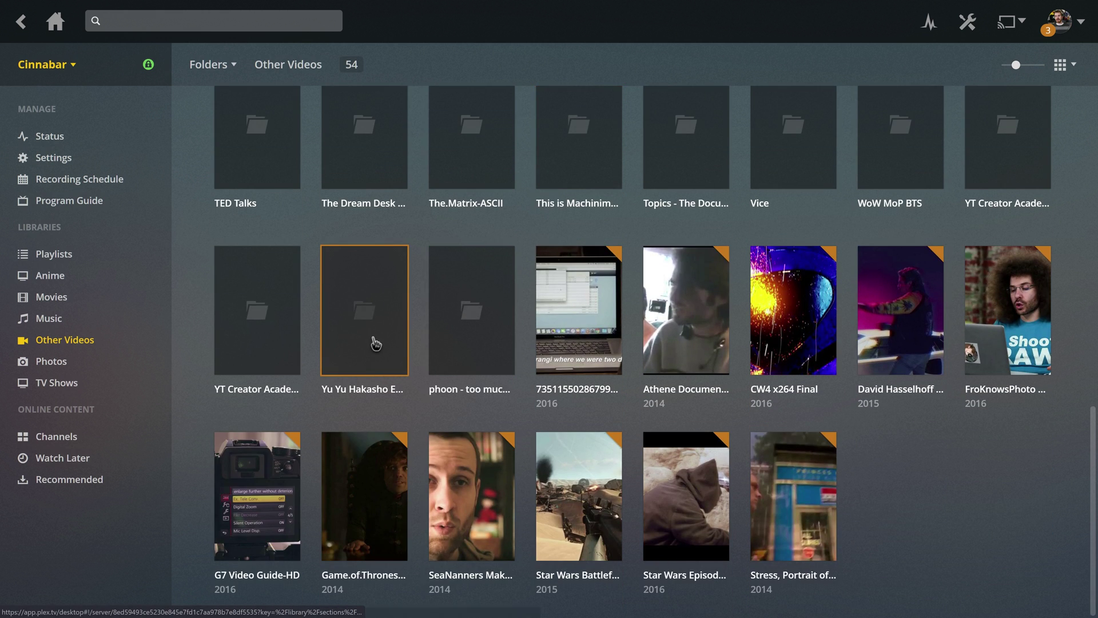
left_click(376, 343)
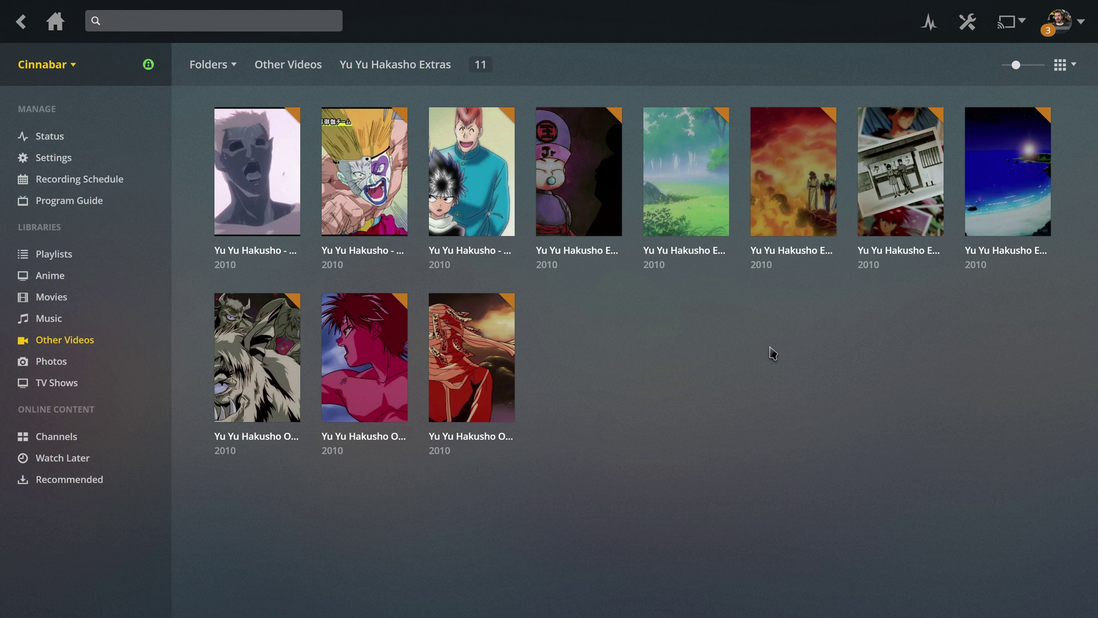
Select all 11 extras videos and add them to a new 'Yu Yu Hakusho' playlist
left_click(226, 119)
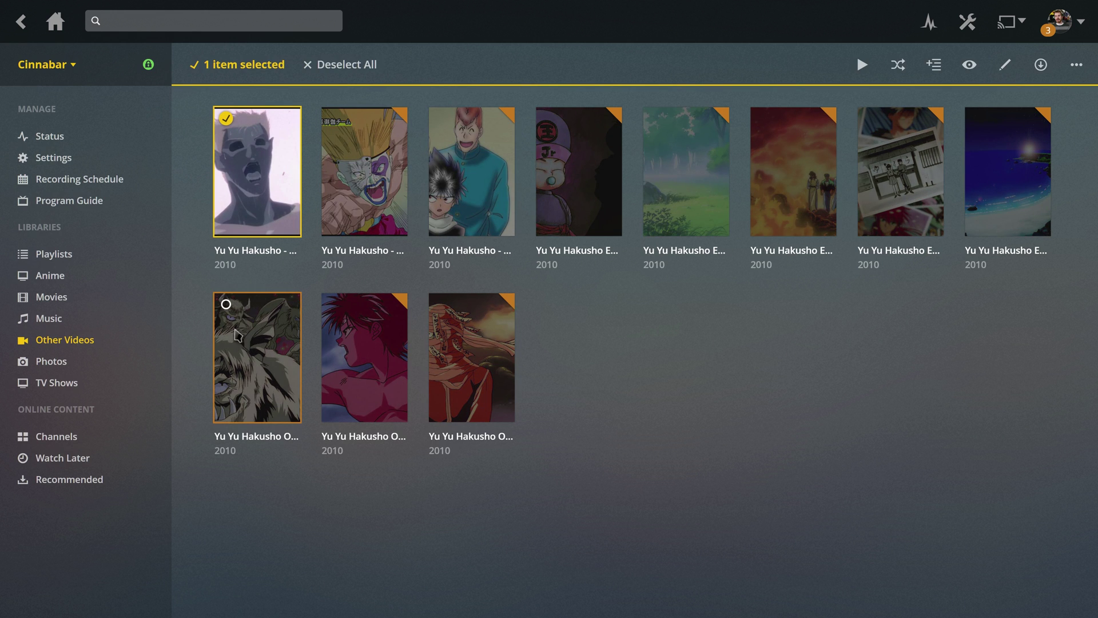
left_click(226, 305)
left_click(336, 307)
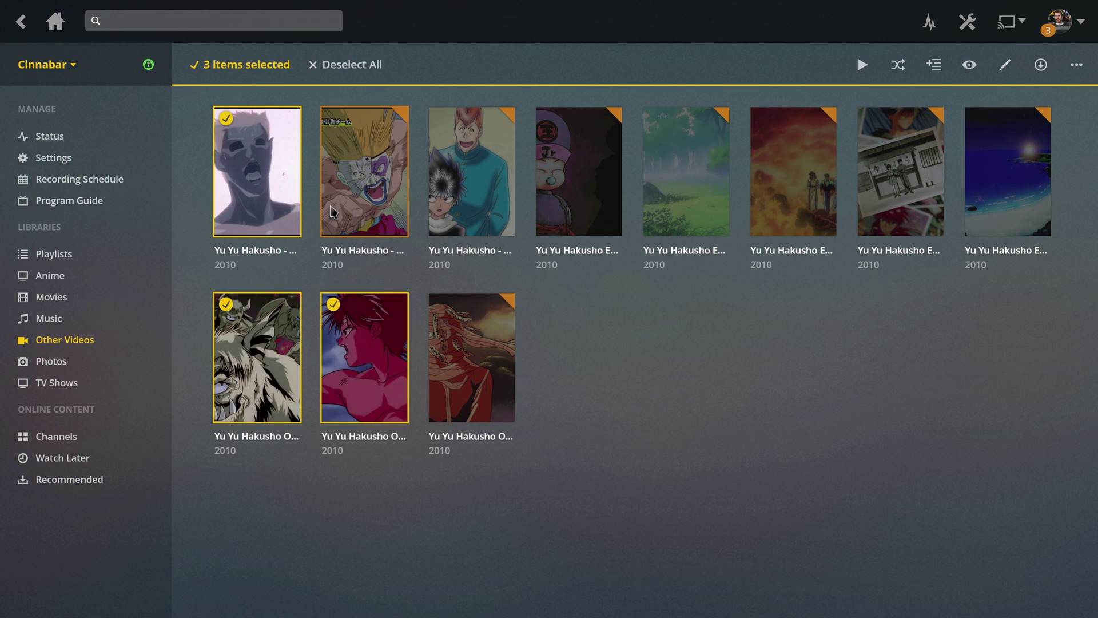
left_click(440, 304)
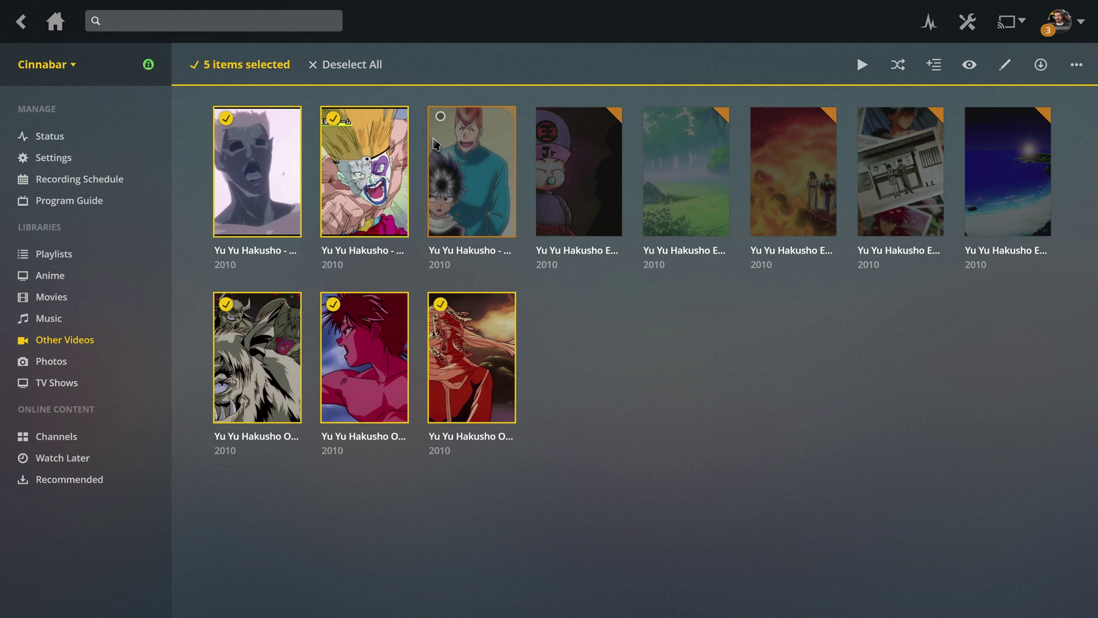
left_click(440, 119, "shift")
left_click(1077, 64)
left_click(933, 64)
left_click(554, 146)
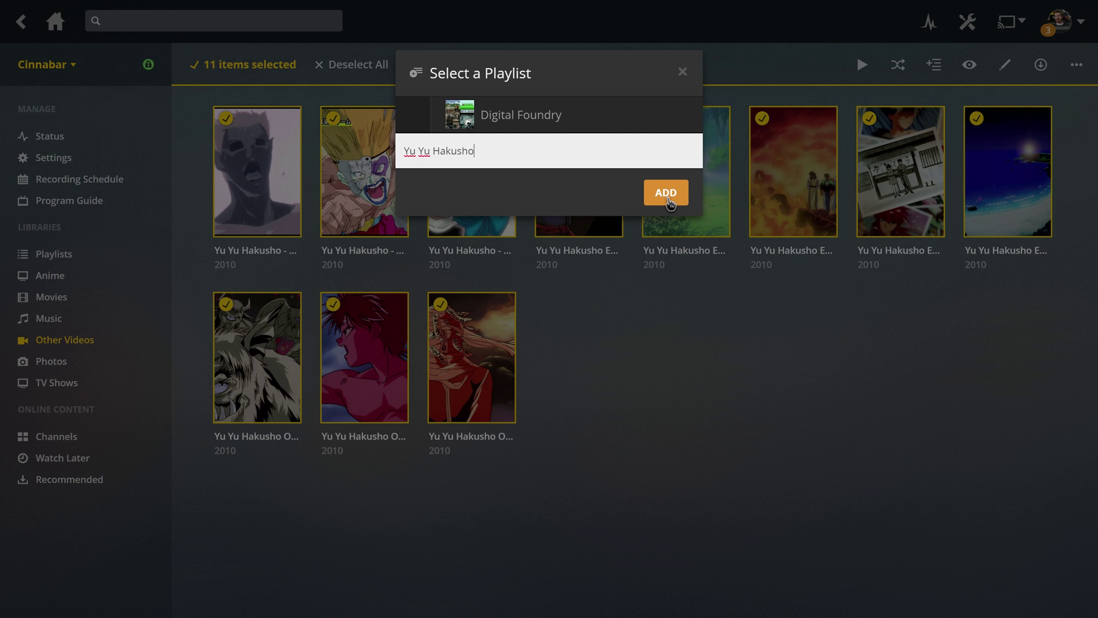
left_click(667, 195)
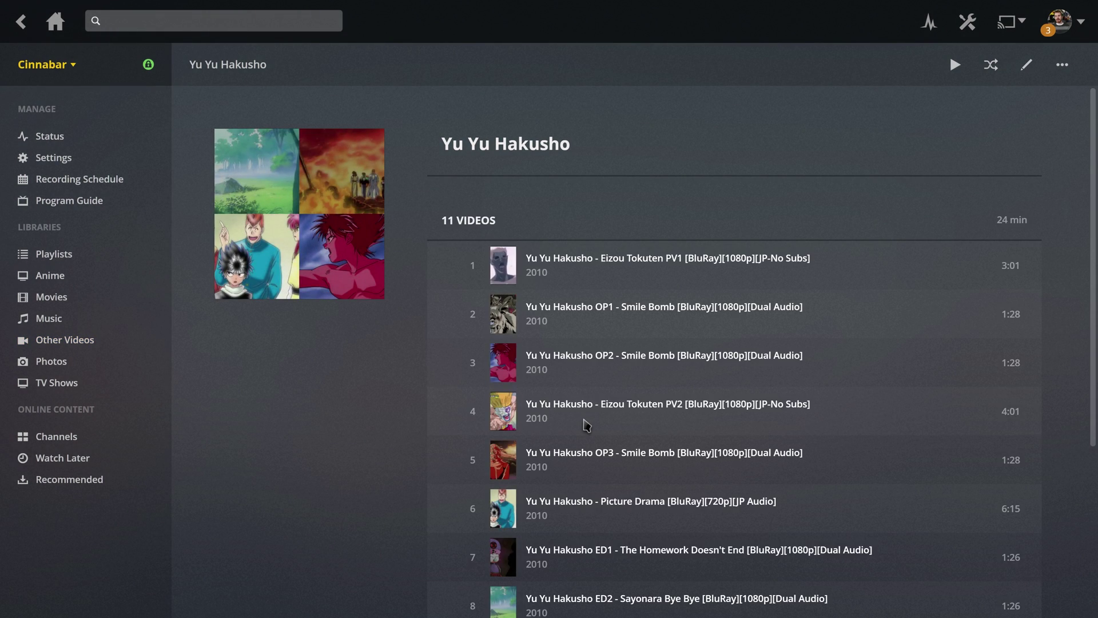
Add the Yu Yu Hakusho show from TV Shows to the Yu Yu Hakusho playlist
scroll(574, 313, "down", 4)
scroll(575, 312, "up", 4)
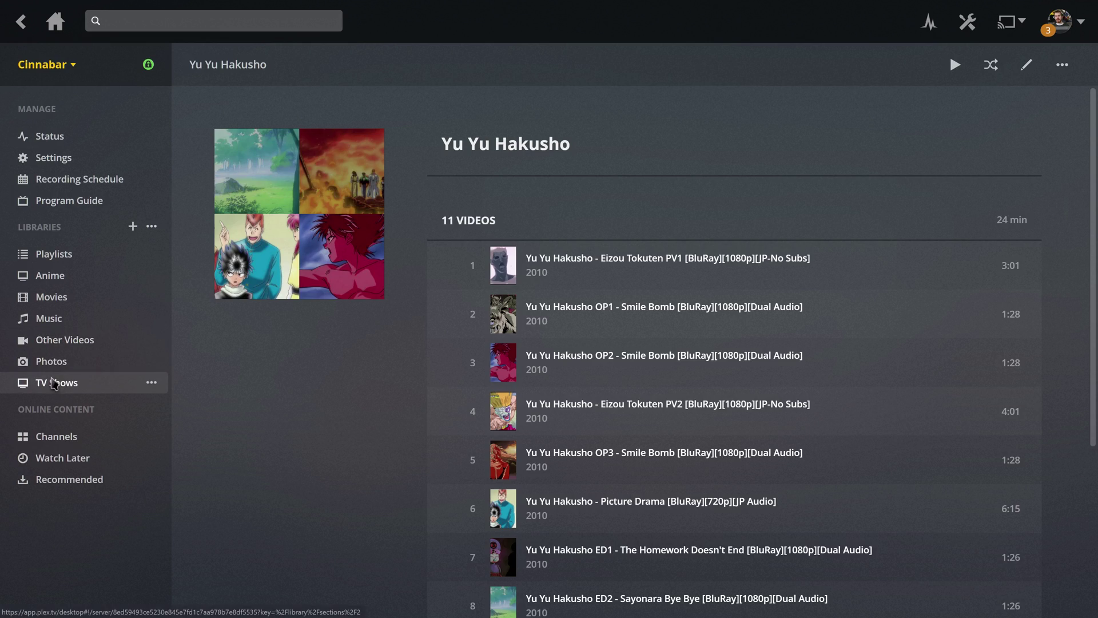
left_click(56, 382)
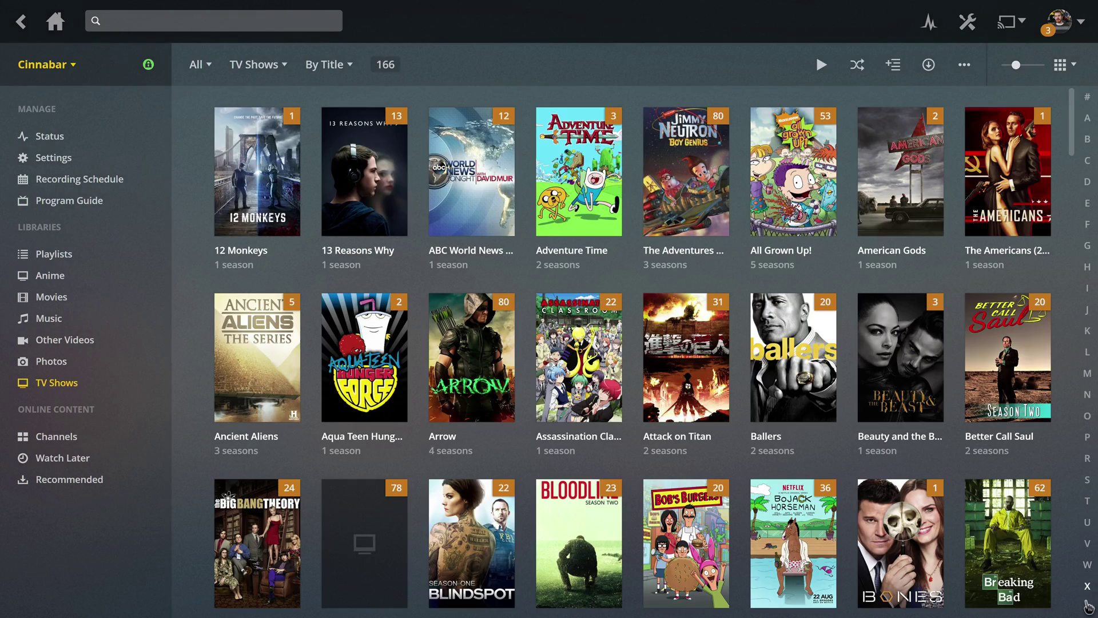
left_click(1088, 605)
left_click(785, 575)
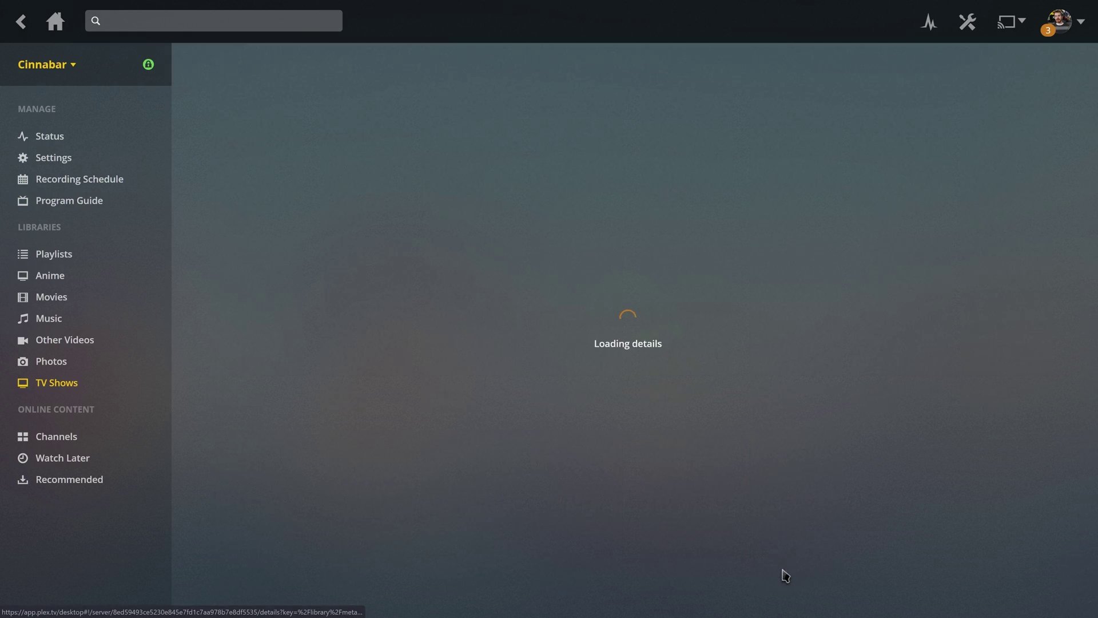
left_click(935, 64)
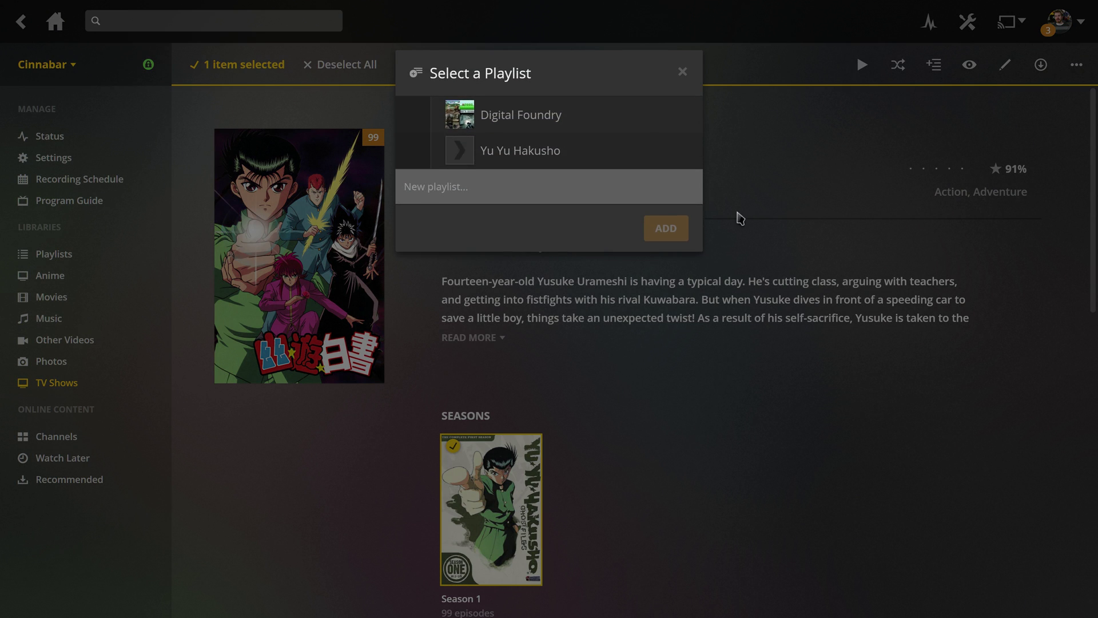
left_click(538, 150)
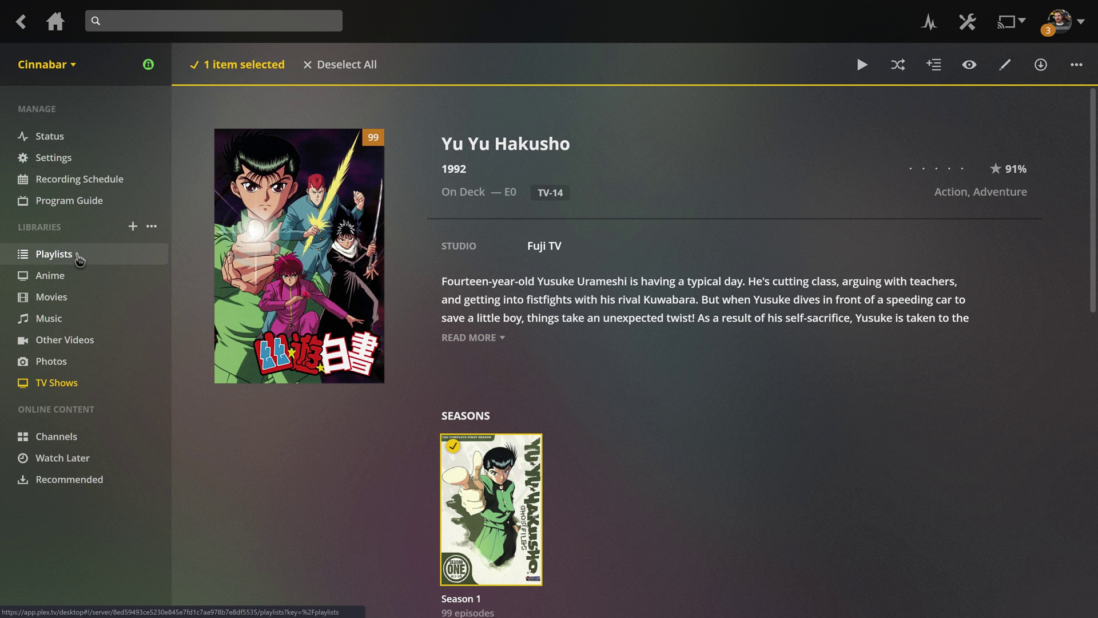
Review the Yu Yu Hakusho playlist: 110 videos, episodes following the extras
left_click(79, 258)
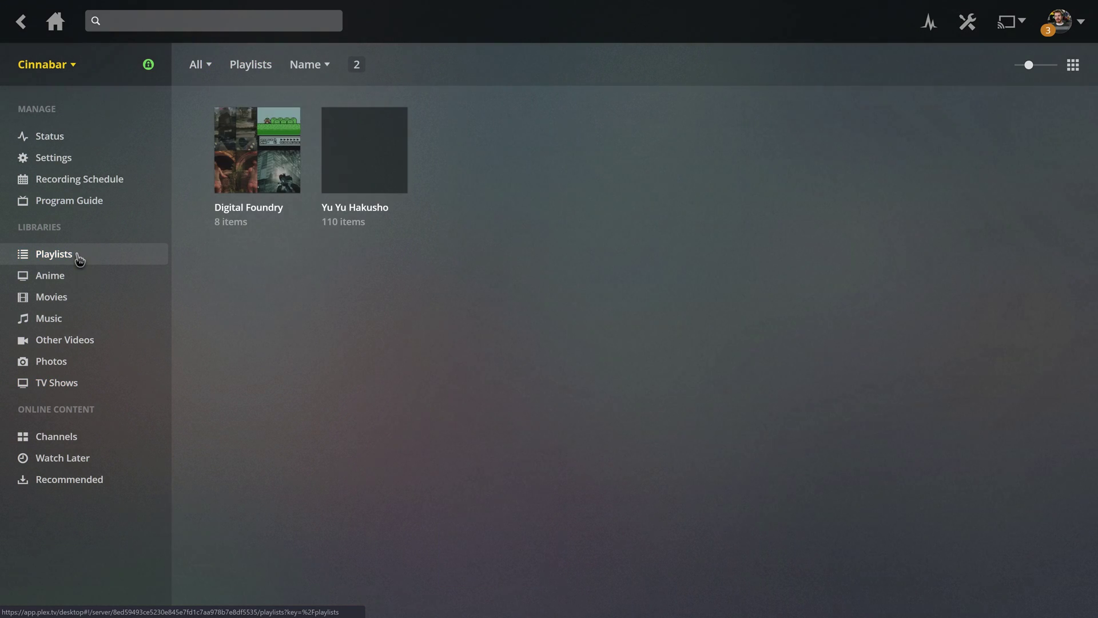
left_click(329, 215)
scroll(583, 278, "down", 3)
scroll(583, 277, "down", 6)
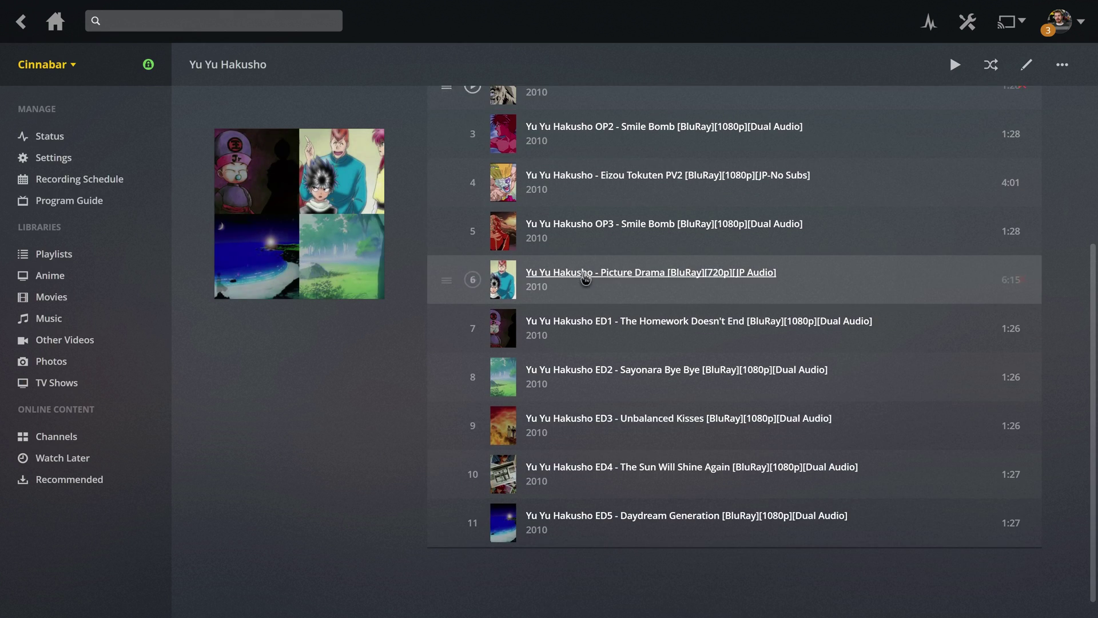
scroll(591, 410, "down", 14)
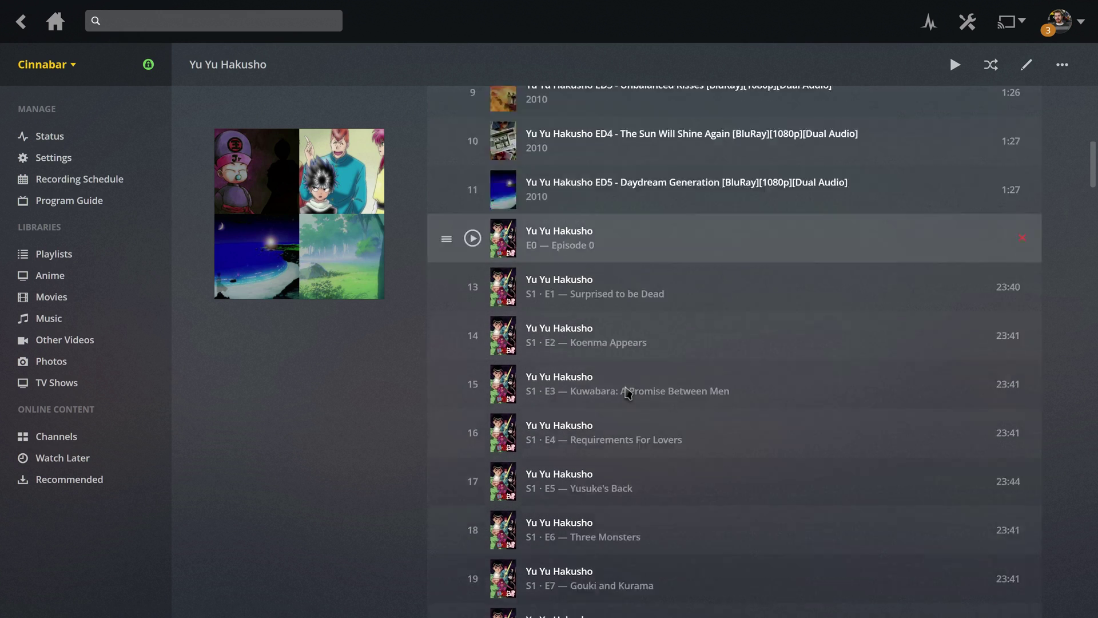
scroll(621, 384, "up", 20)
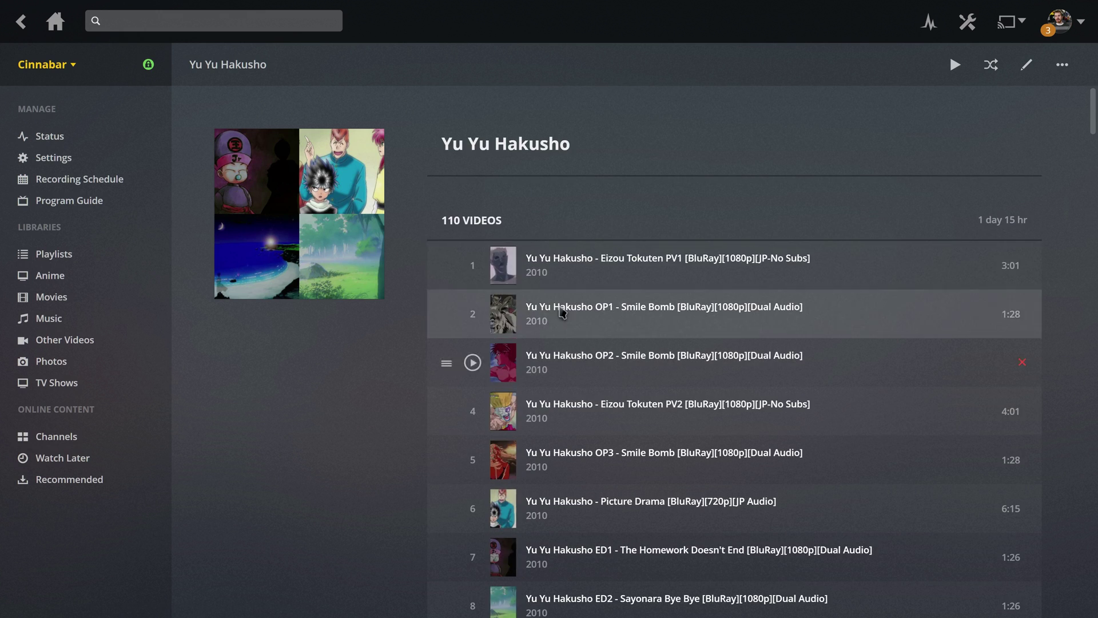
left_click_drag(446, 266, 449, 309)
scroll(573, 339, "down", 4)
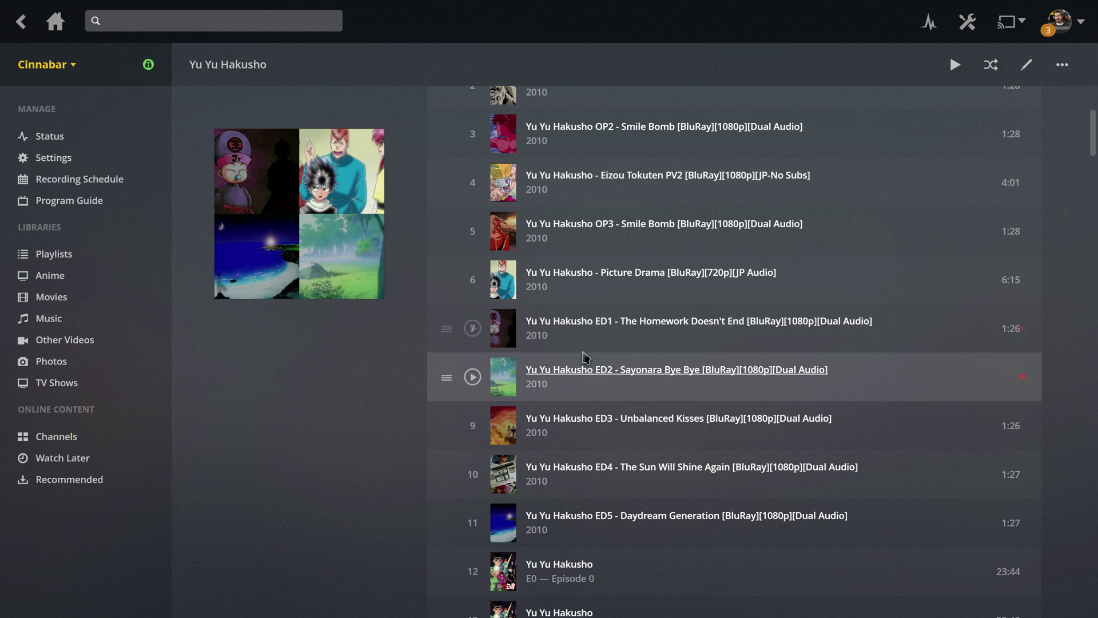
scroll(630, 180, "down", 9)
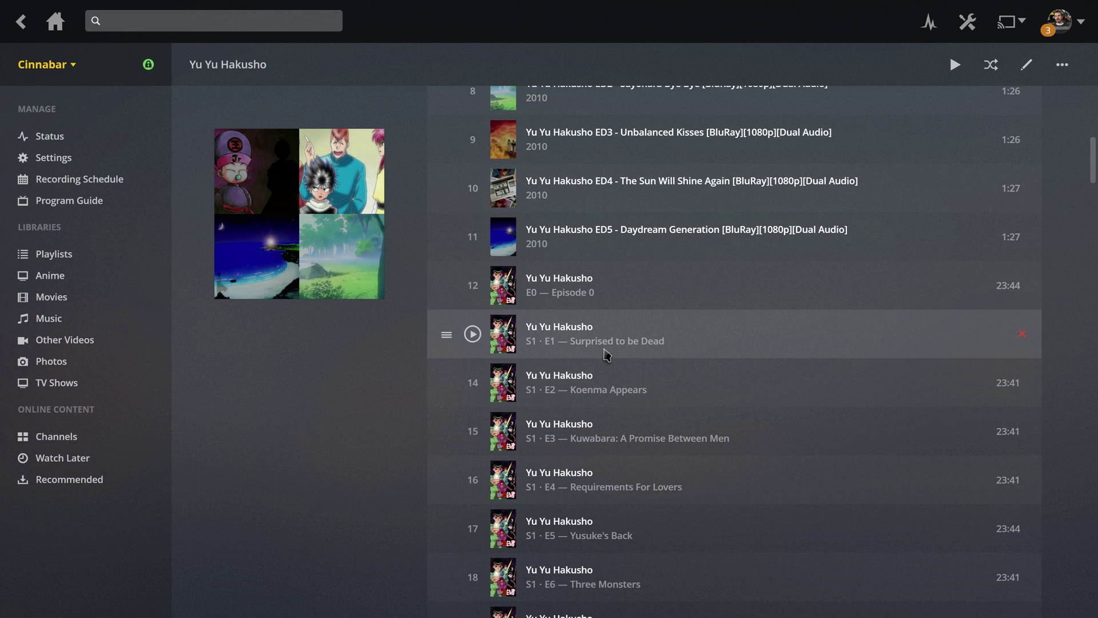
scroll(630, 200, "down", 10)
scroll(623, 252, "up", 20)
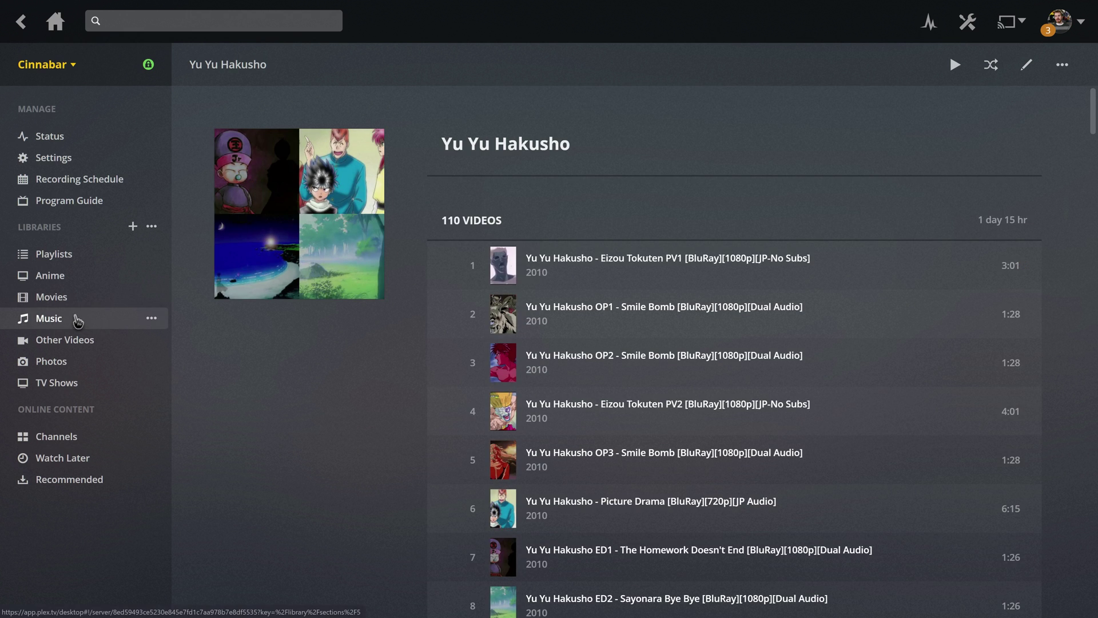
left_click(68, 343)
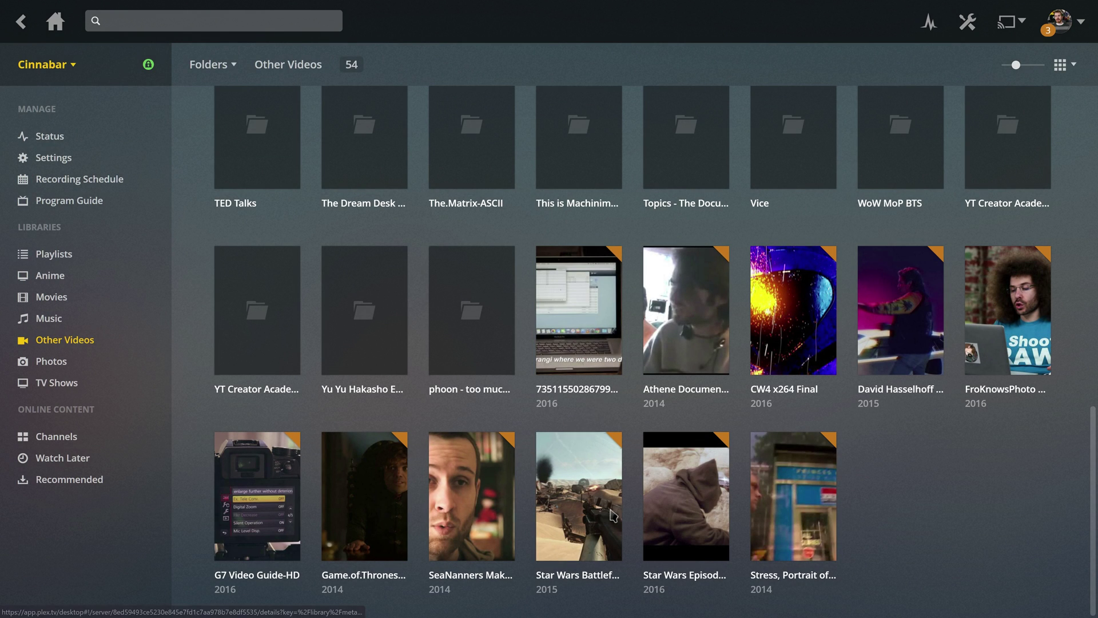
Open the Empire Strikes Back folder in Other Videos
scroll(595, 400, "up", 6)
scroll(582, 415, "up", 5)
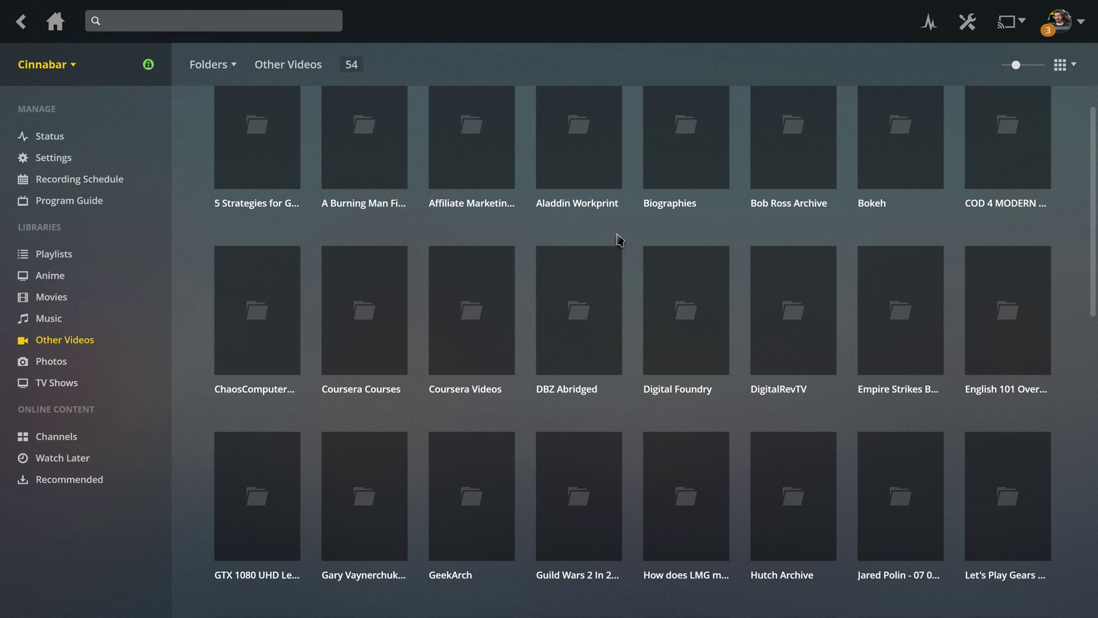
left_click(876, 395)
scroll(827, 386, "down", 9)
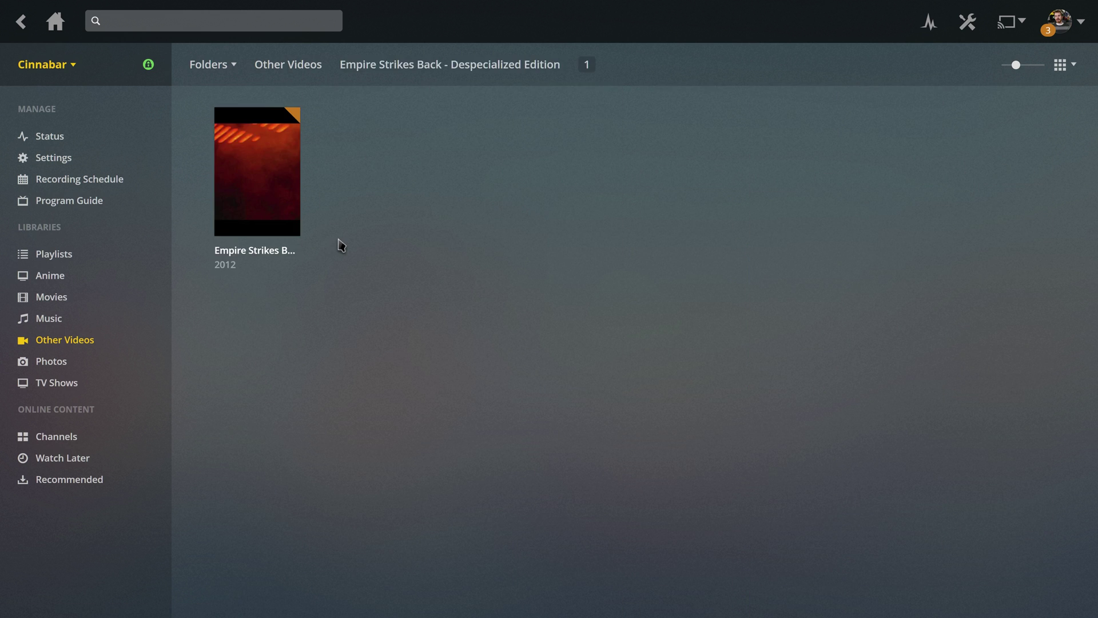
mouse_move(267, 179)
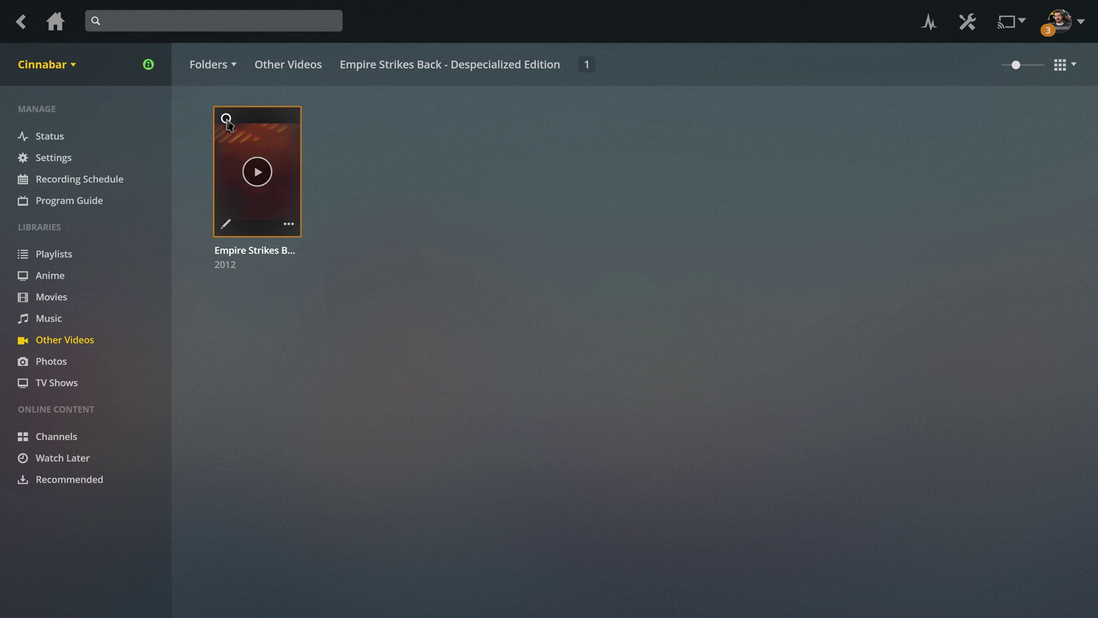
Put the Despecialized Edition video in a new 'Star Wars' playlist, then show the Movies library
left_click(227, 118)
left_click(933, 64)
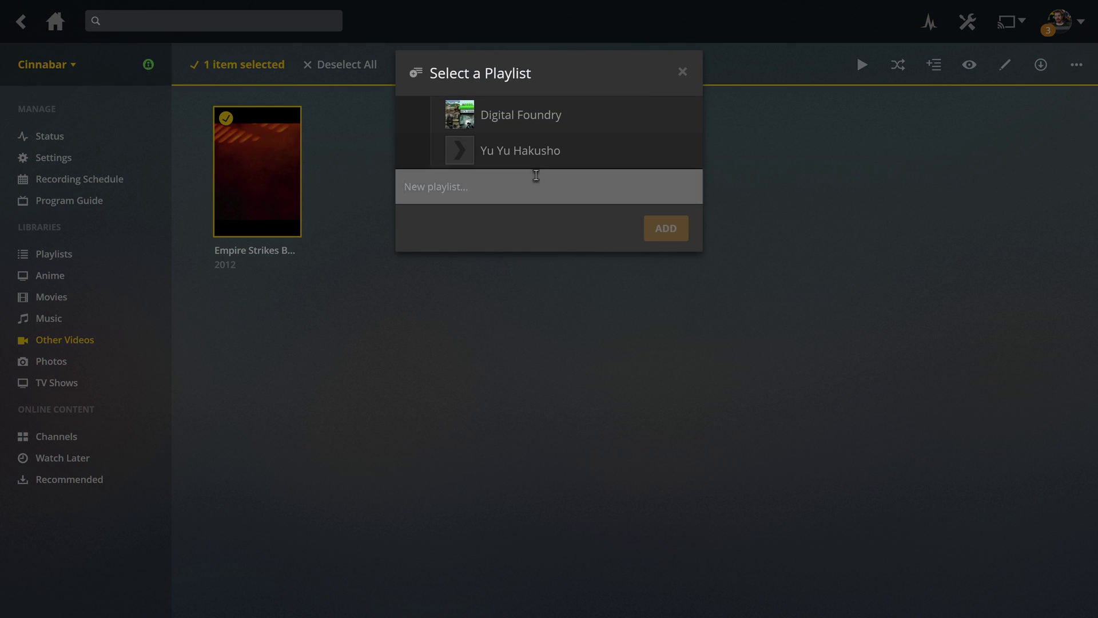
left_click(535, 175)
type("Star Wars")
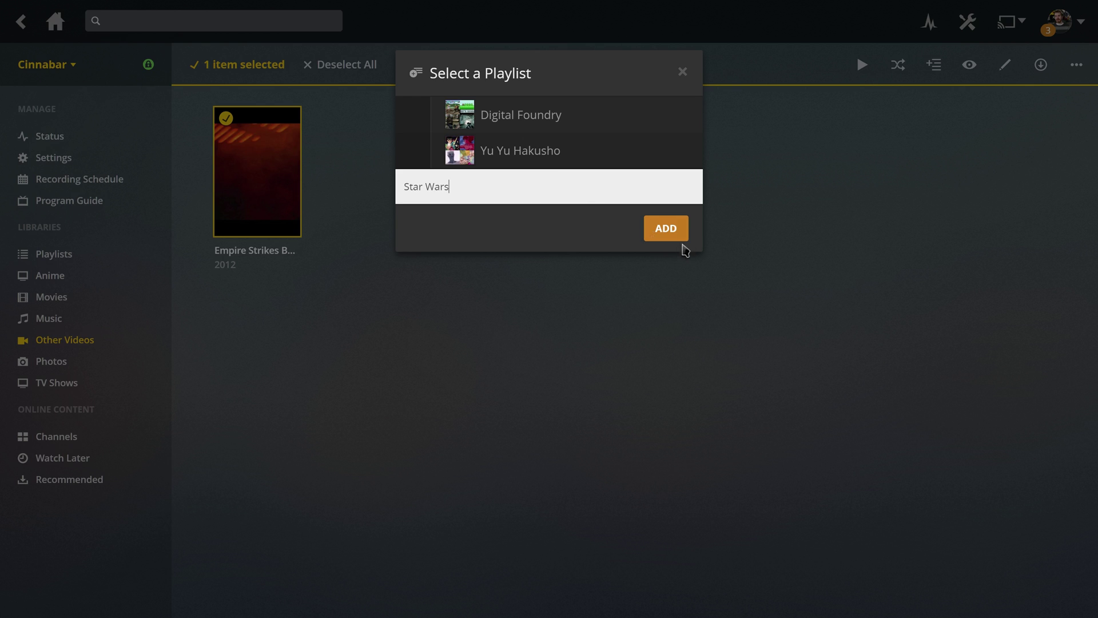
left_click(670, 230)
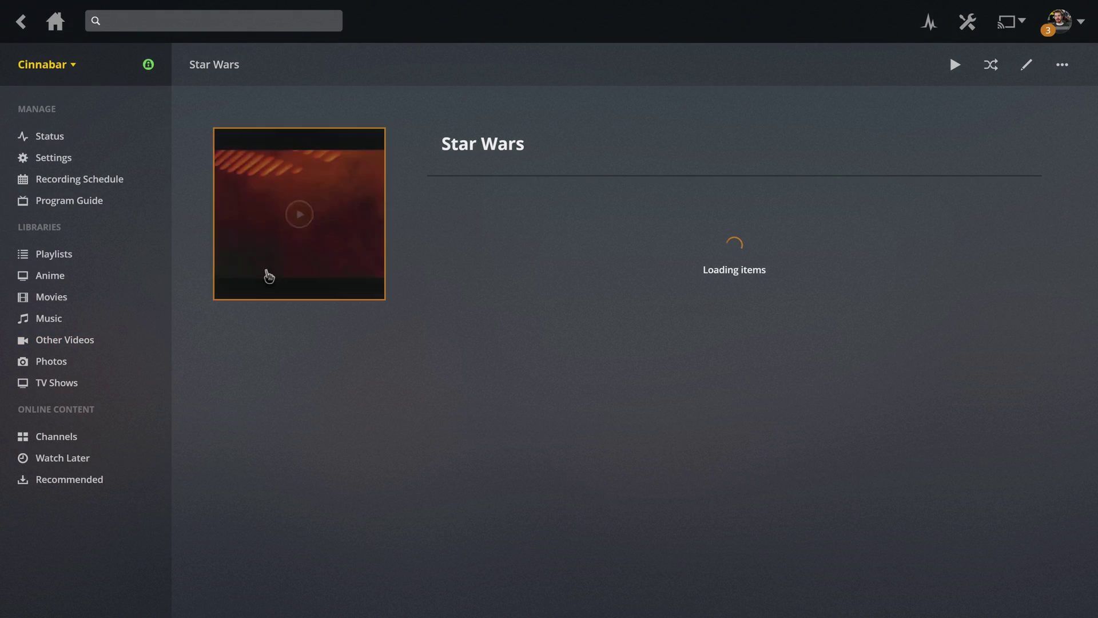
left_click(69, 297)
Search the library for 'Star Wars' and show the full results
left_click(217, 23)
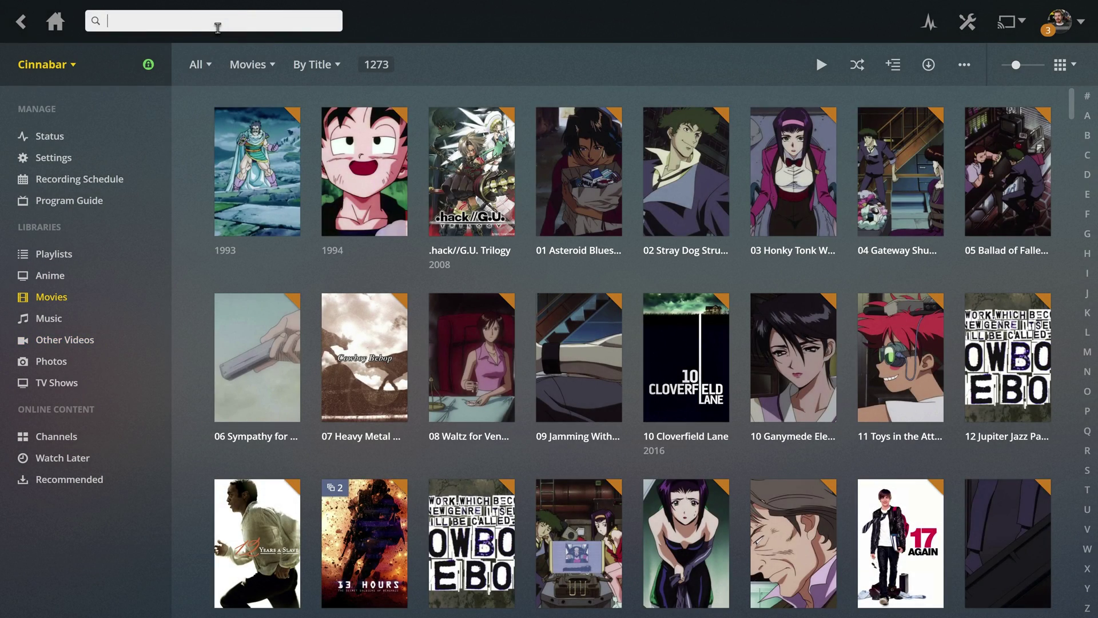
type("Star Wars")
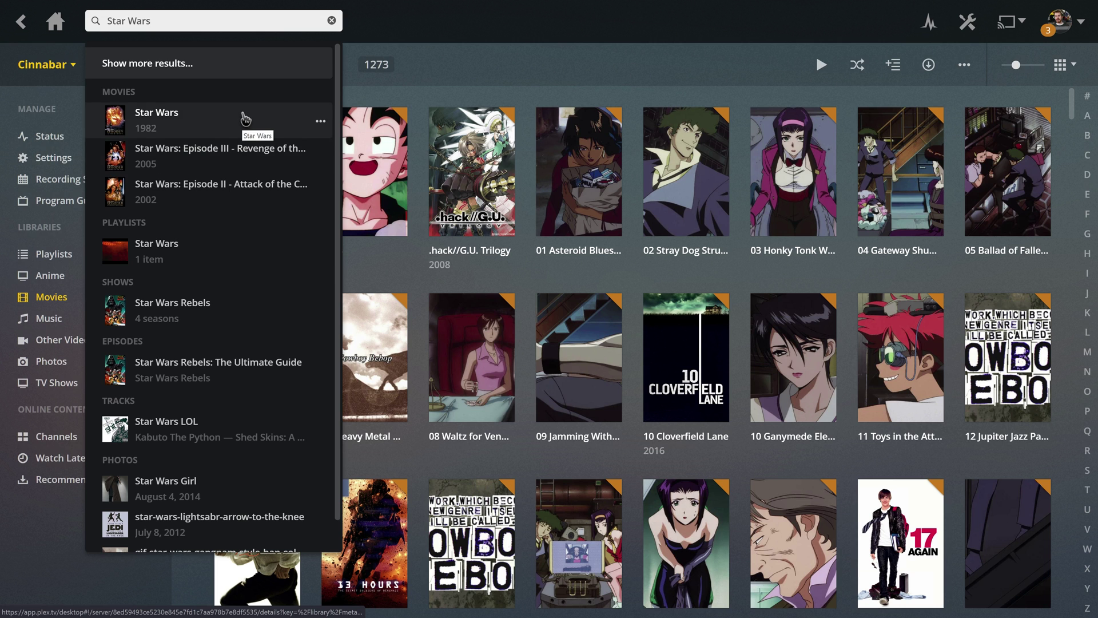
key("Return")
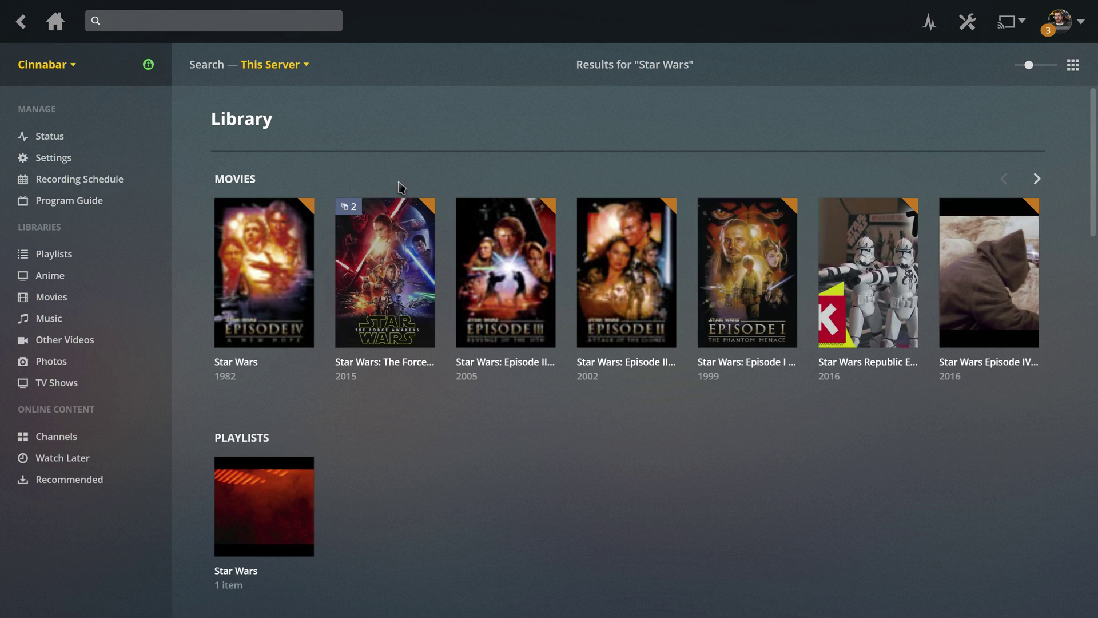
Add the Episode III film and another Star Wars film to the Star Wars playlist
left_click(303, 337)
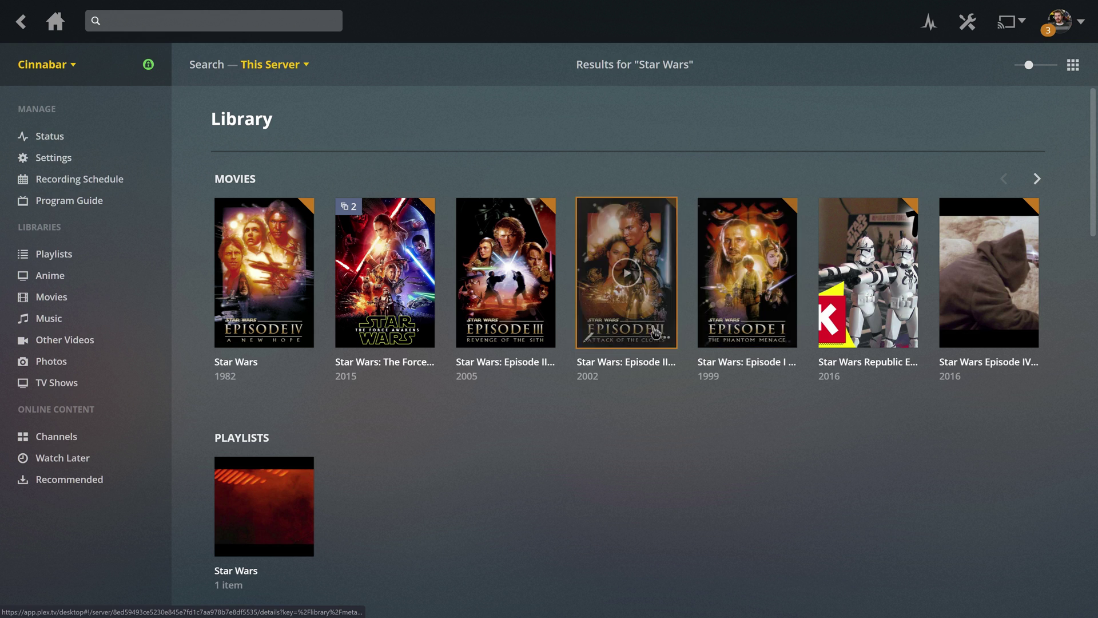
left_click(303, 337)
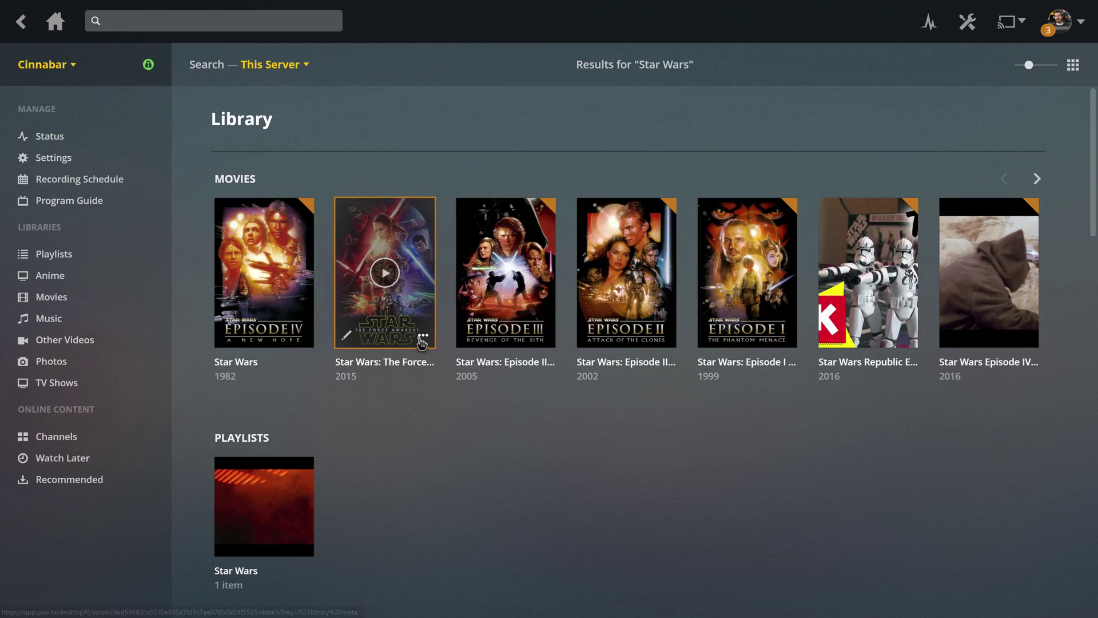
left_click(423, 334)
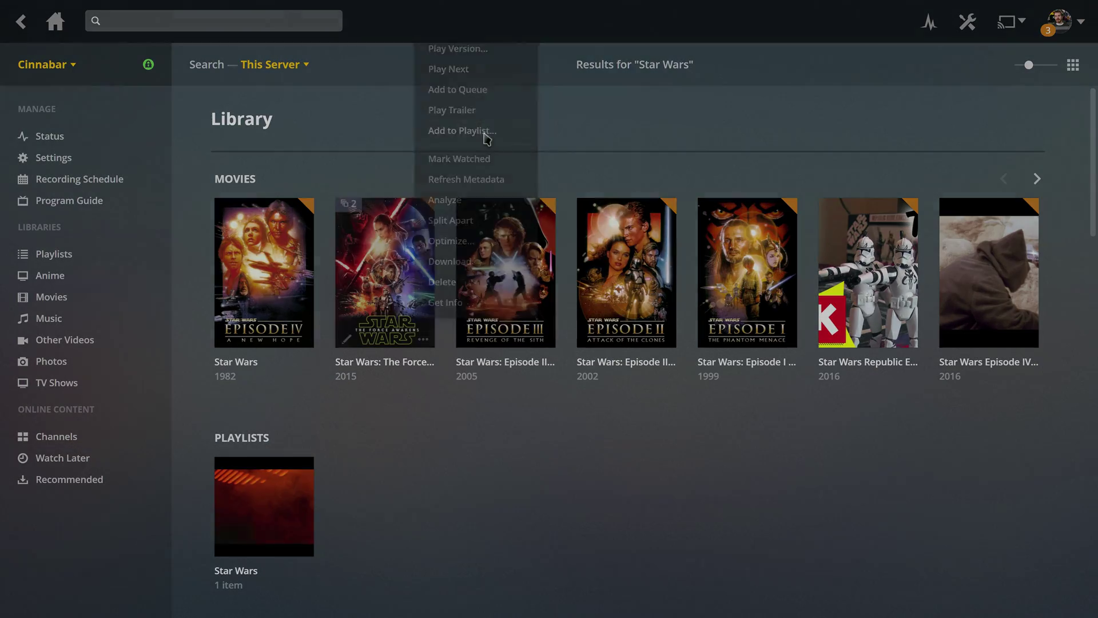
left_click(486, 136)
left_click(527, 148)
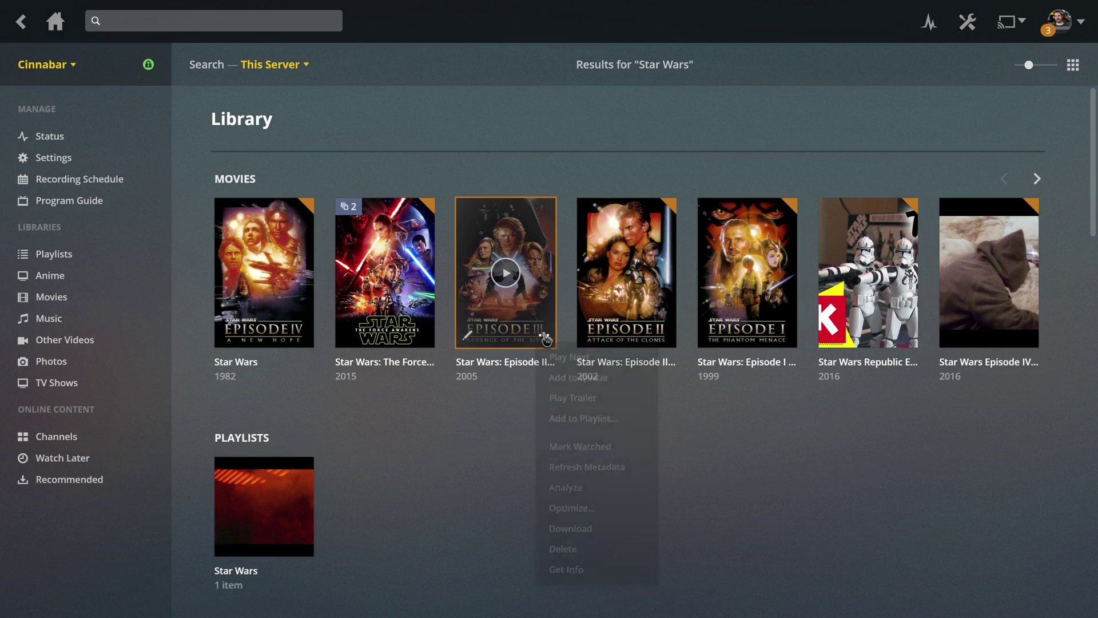
left_click(563, 427)
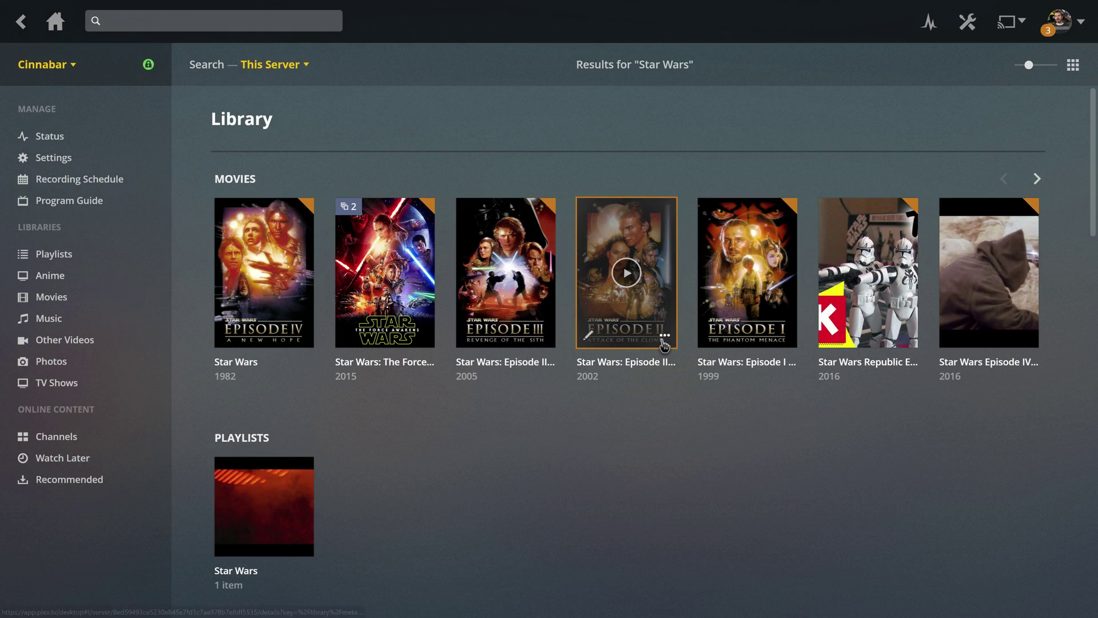
left_click(646, 379)
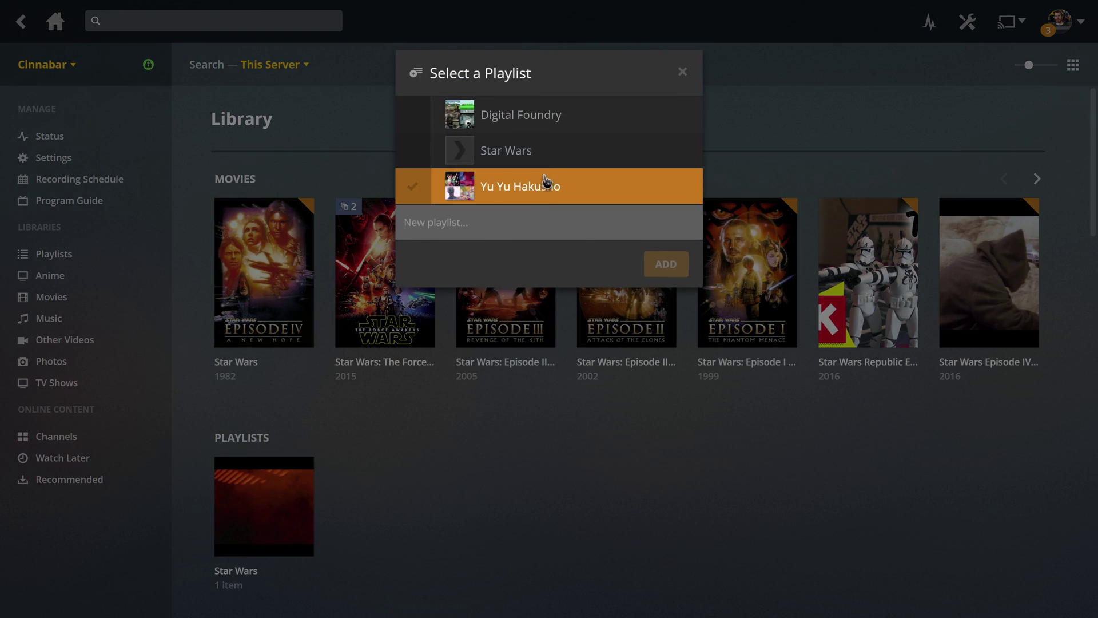
left_click(547, 182)
Add Episode I, The Phantom Menace, to the Star Wars playlist, then view all playlists
left_click(785, 335)
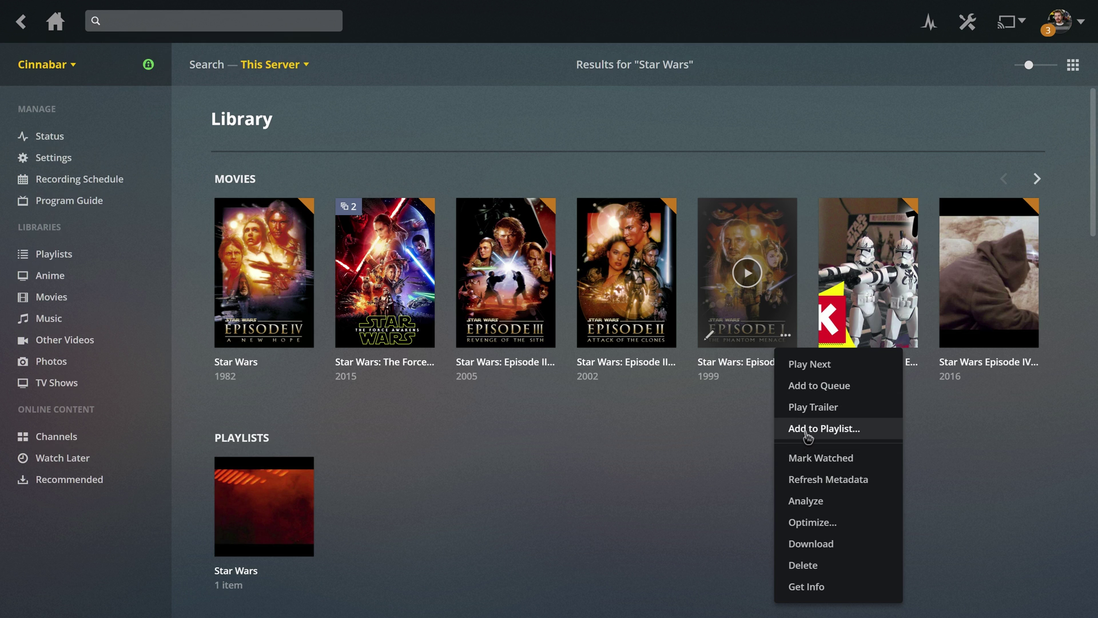
left_click(808, 434)
left_click(555, 152)
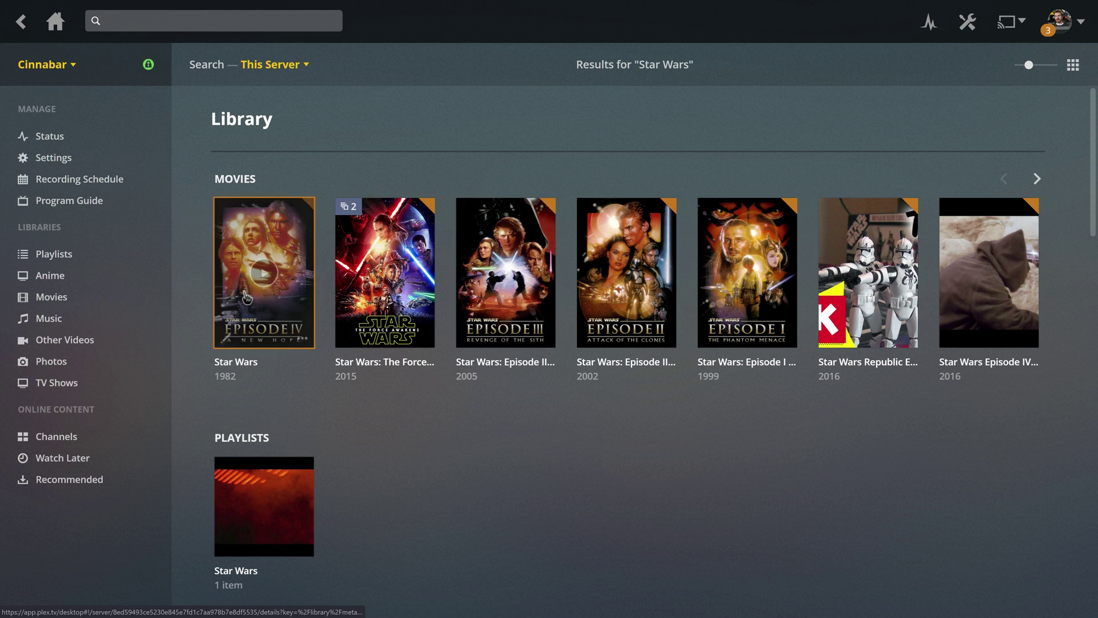
left_click(114, 259)
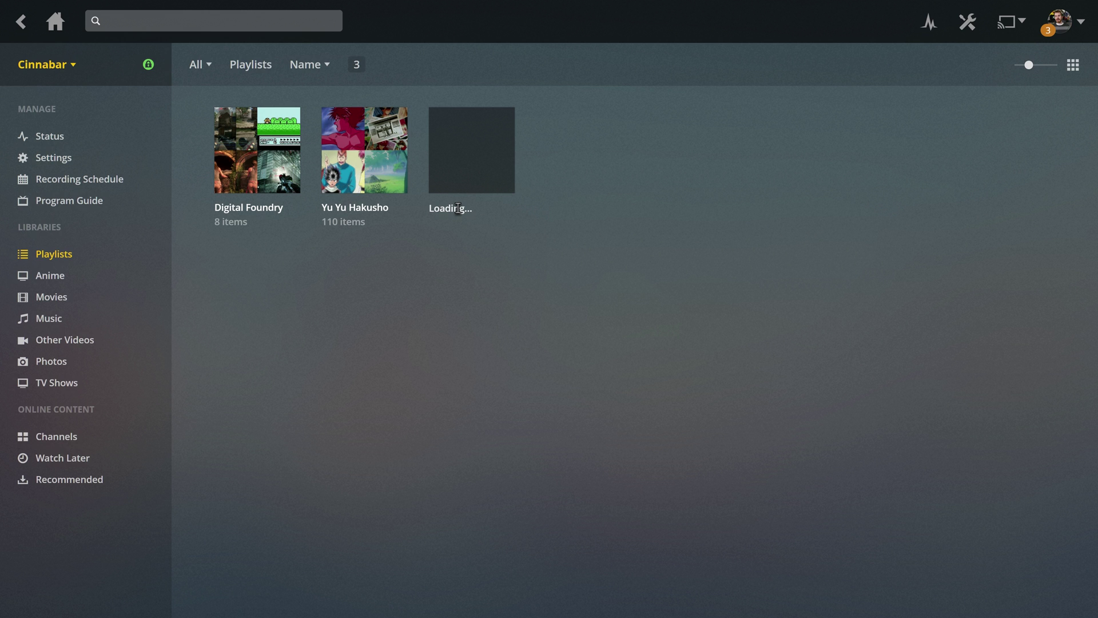
Browse the 110 videos in the Yu Yu Hakusho playlist and play Smile Bomb OP1
left_click(375, 210)
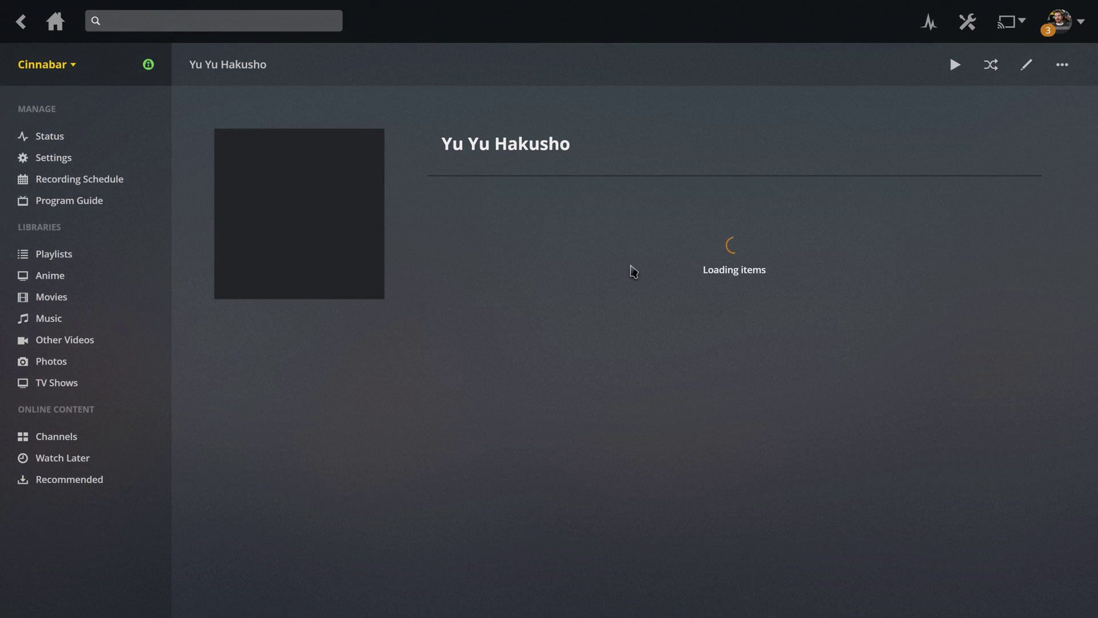
scroll(624, 274, "down", 3)
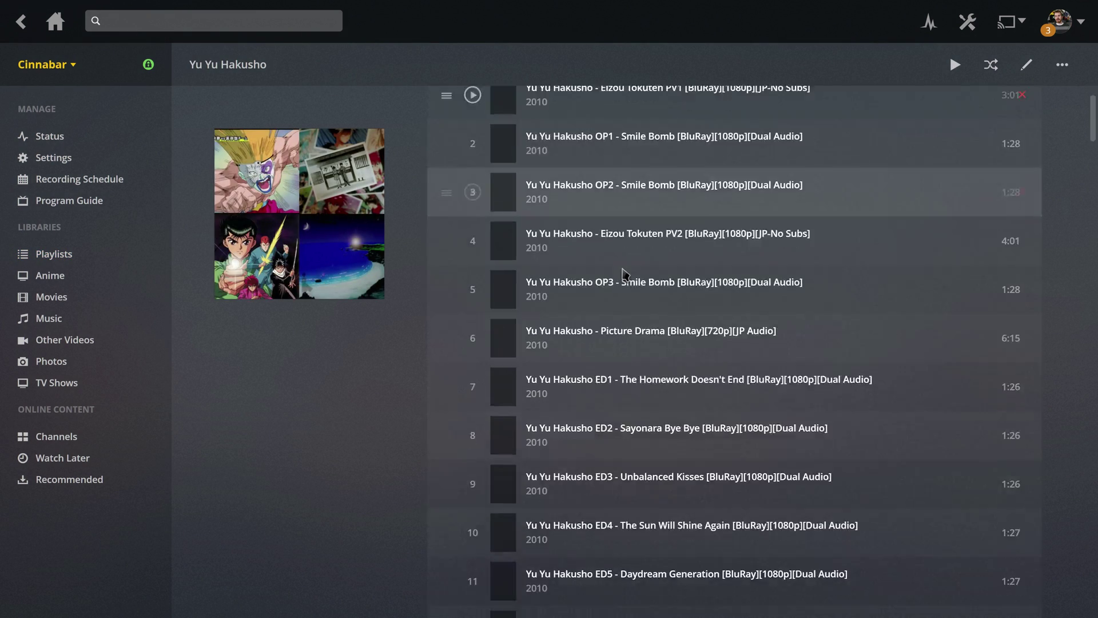
scroll(625, 275, "down", 3)
scroll(625, 277, "up", 6)
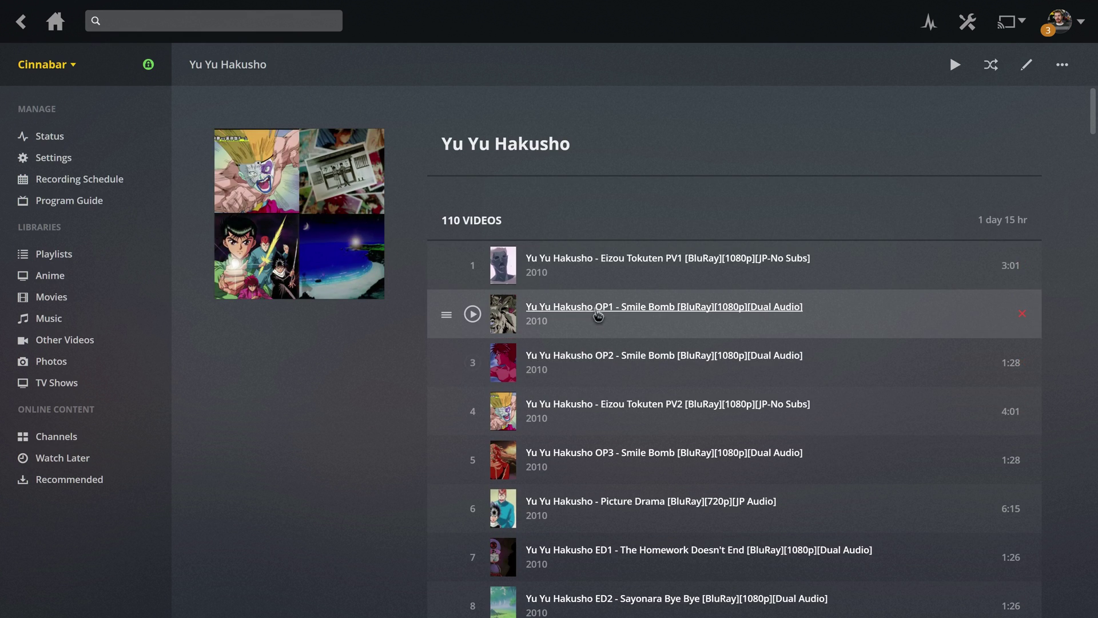
left_click(473, 313)
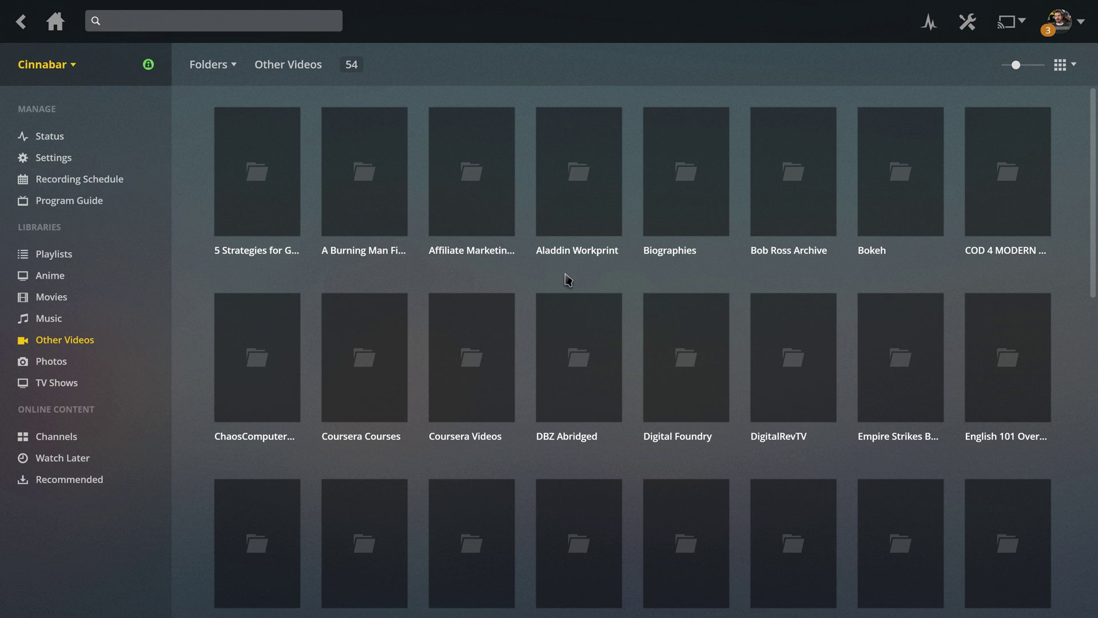
left_click(820, 251)
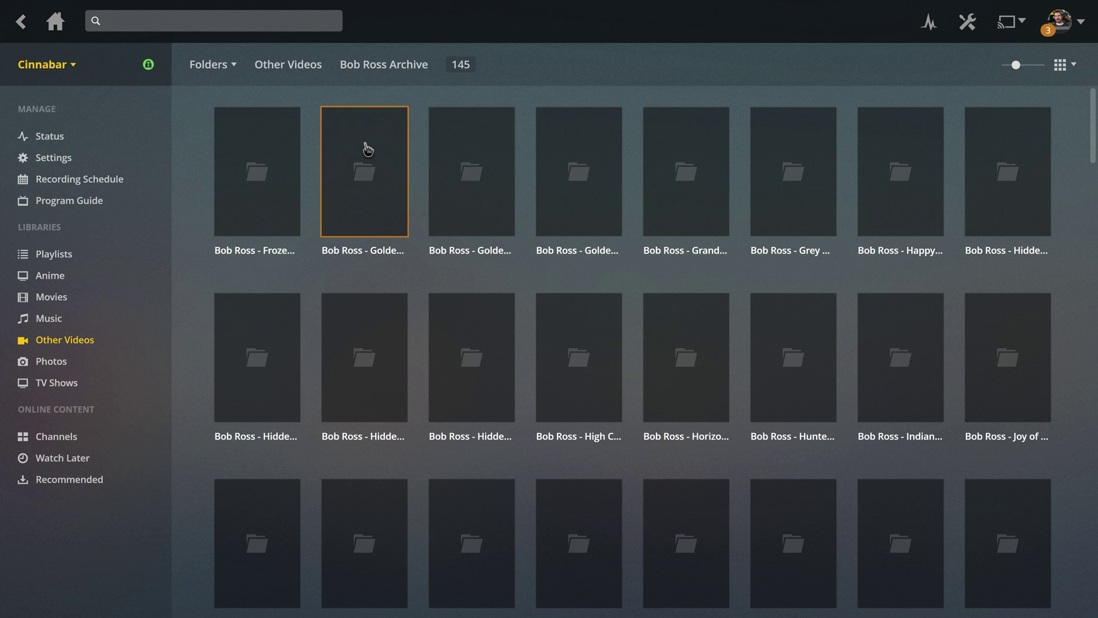
left_click(290, 179)
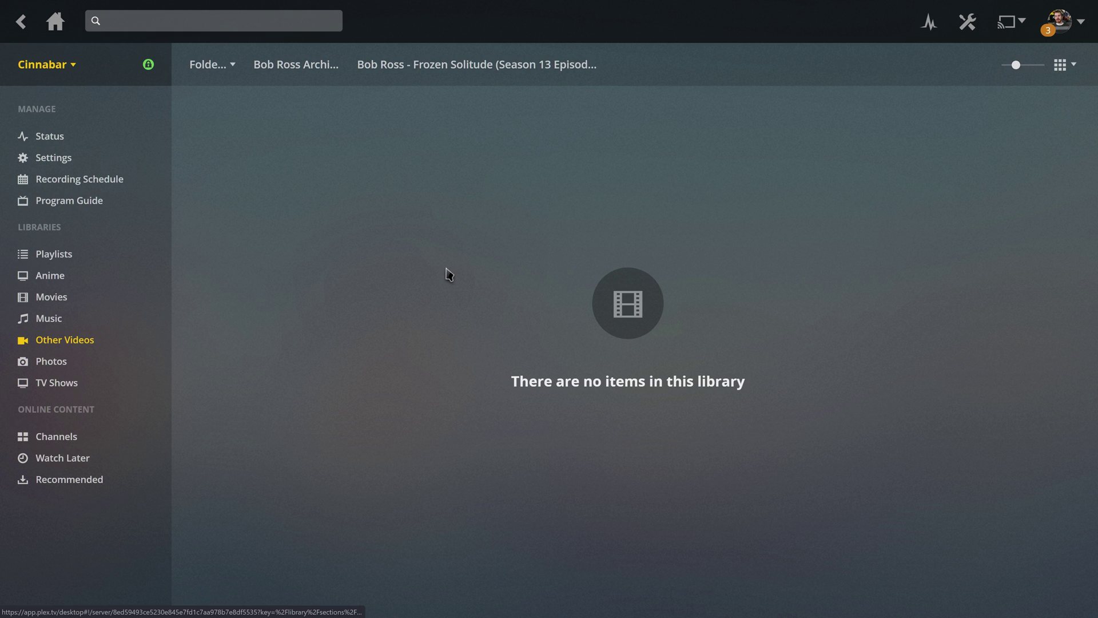
left_click(303, 66)
left_click(510, 196)
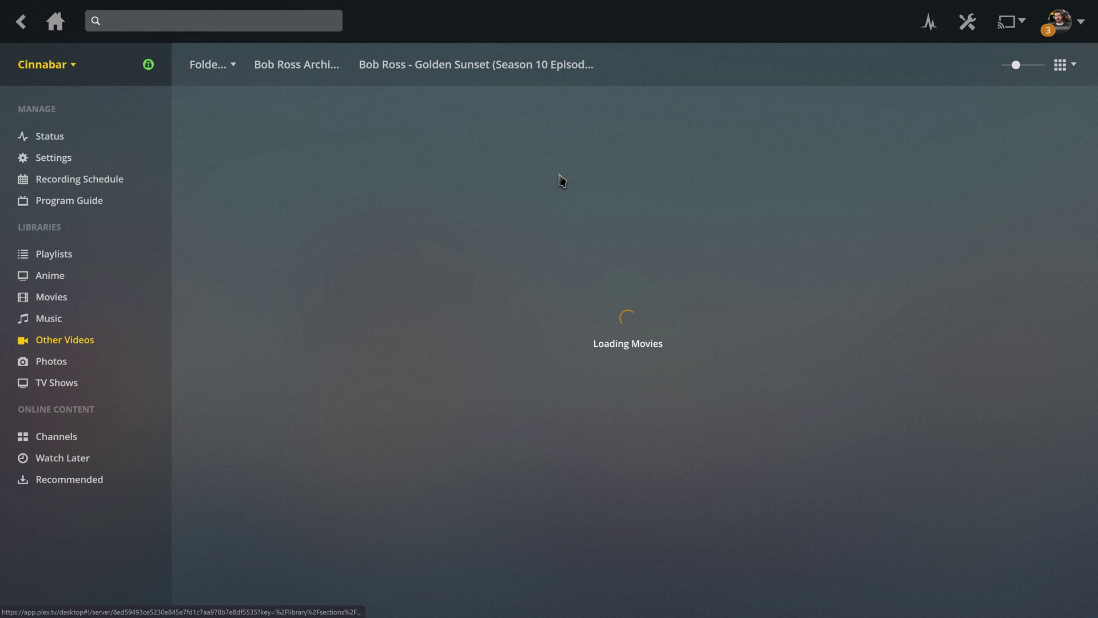
left_click(319, 66)
left_click(585, 302)
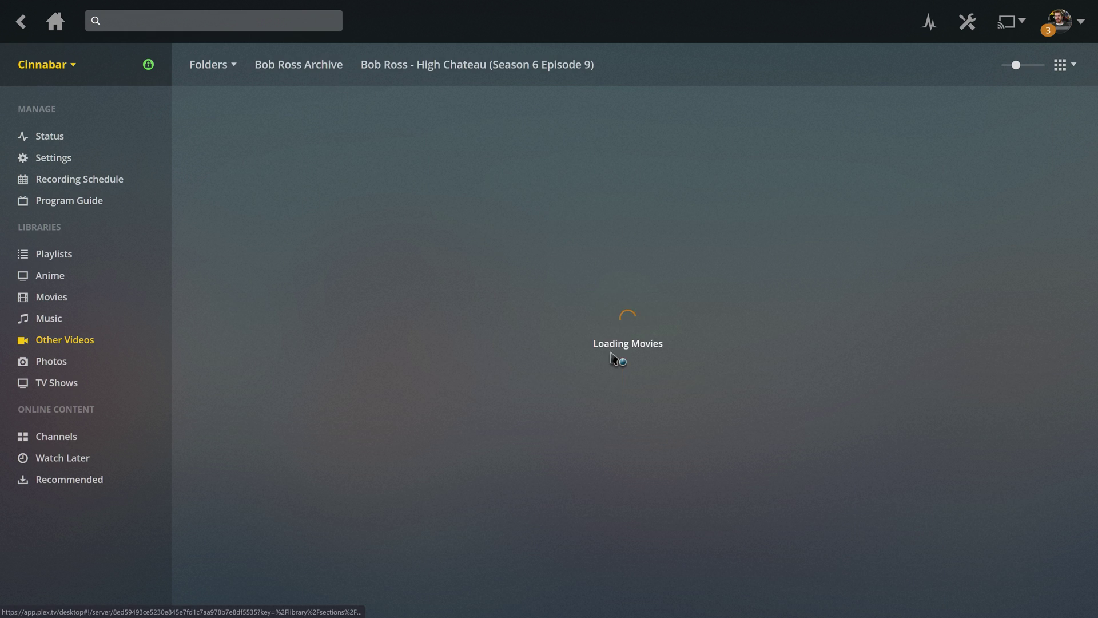
left_click(321, 65)
scroll(635, 452, "down", 13)
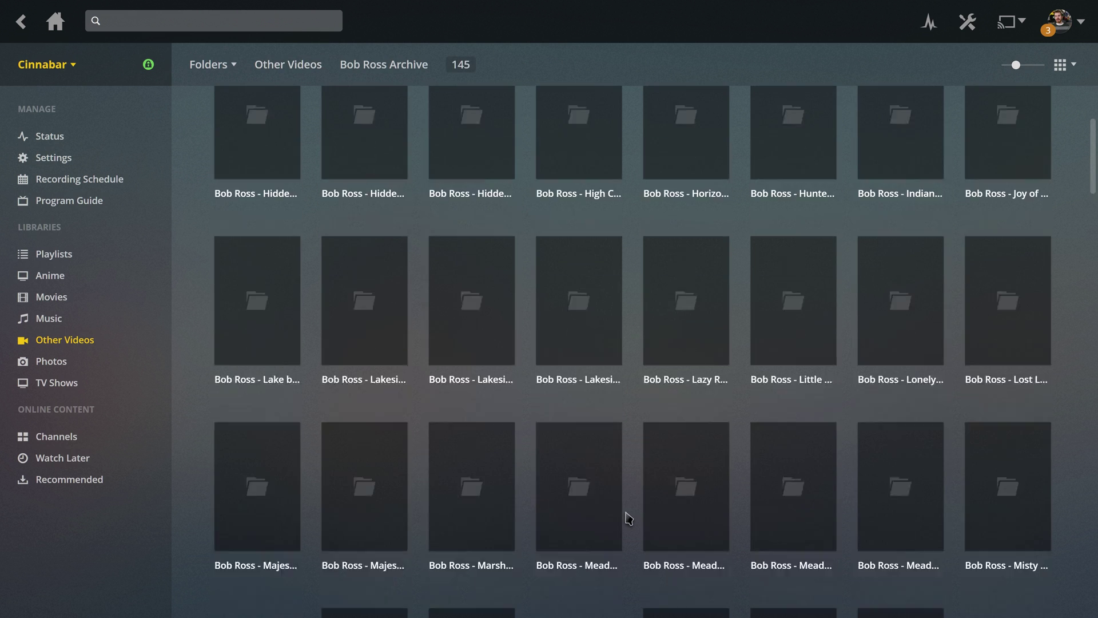
left_click(712, 388)
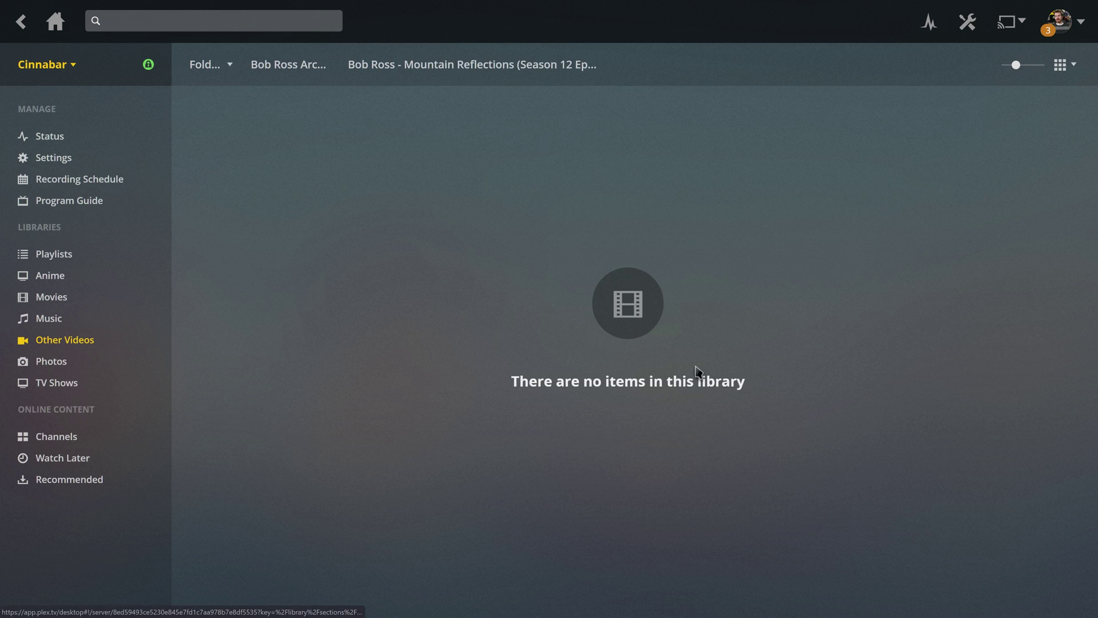
left_click(303, 67)
scroll(893, 414, "down", 3)
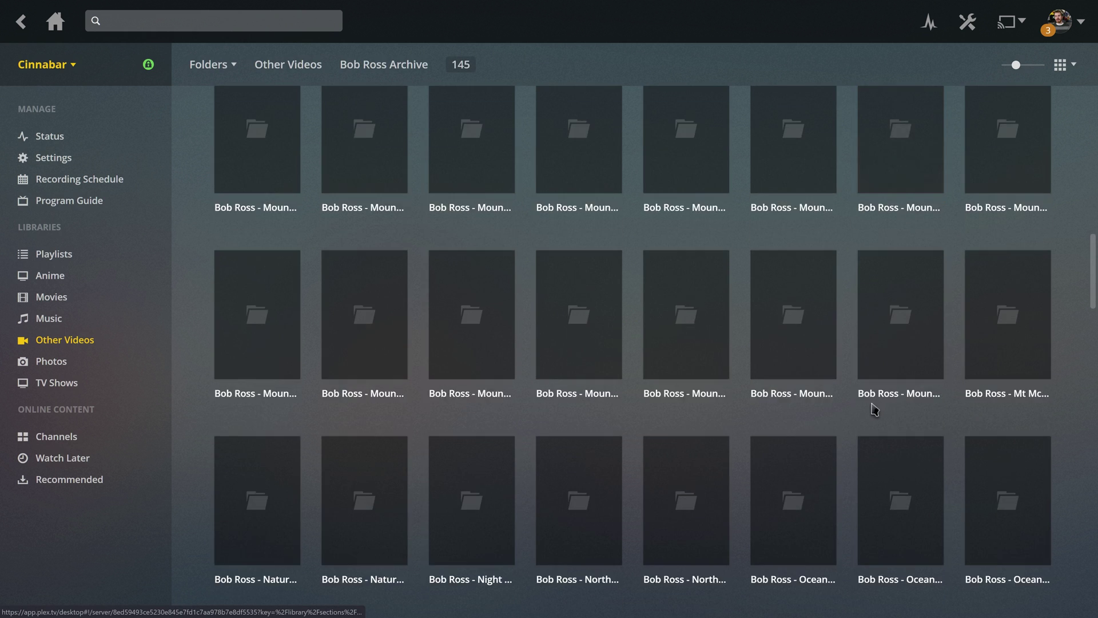
left_click(796, 344)
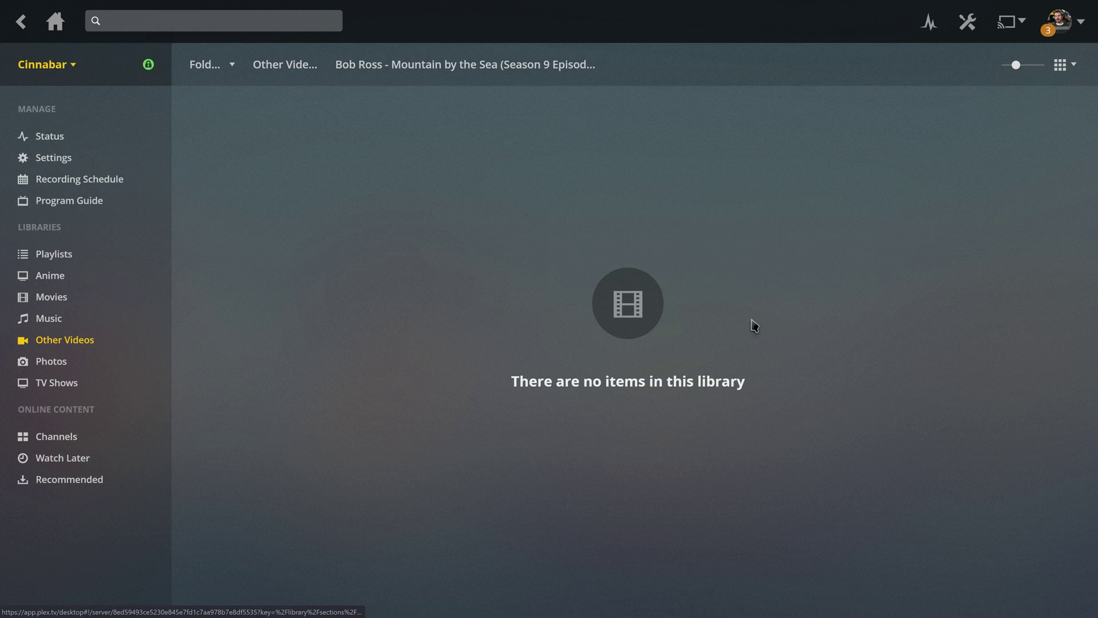
left_click(265, 67)
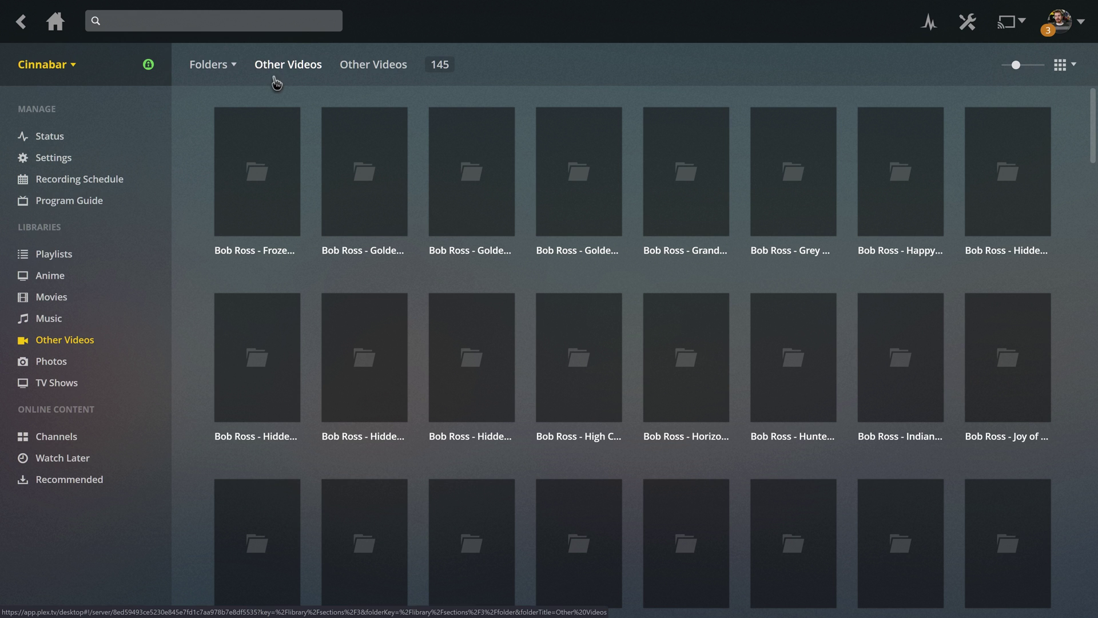
left_click(273, 67)
Add the SeaNanners video to a new playlist named 'SeaNanners'
scroll(604, 400, "down", 8)
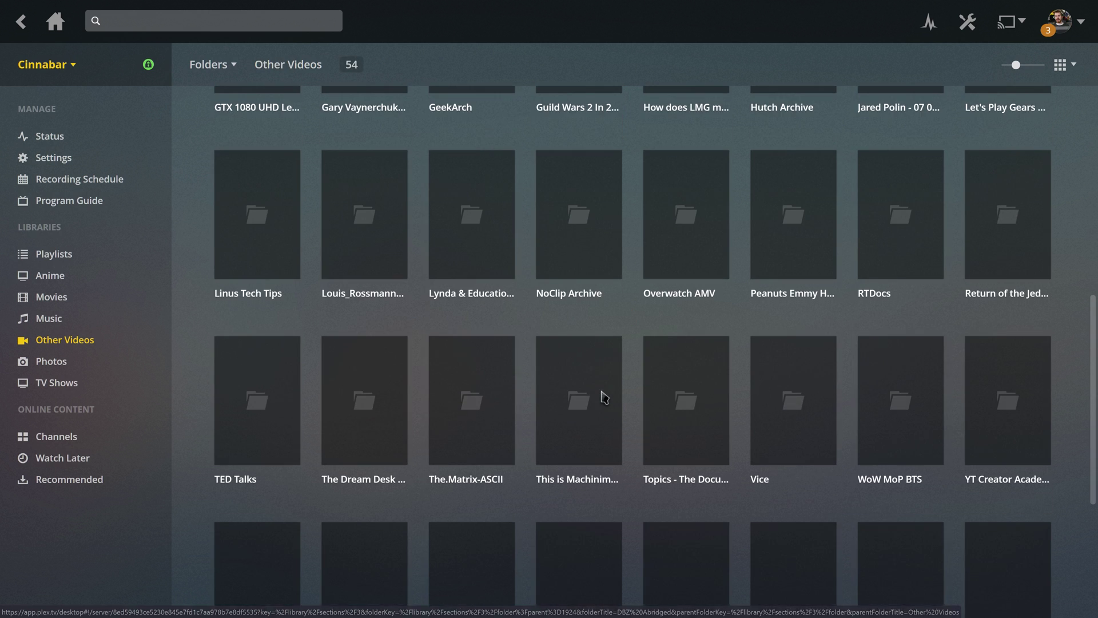
scroll(605, 399, "down", 3)
scroll(604, 400, "down", 2)
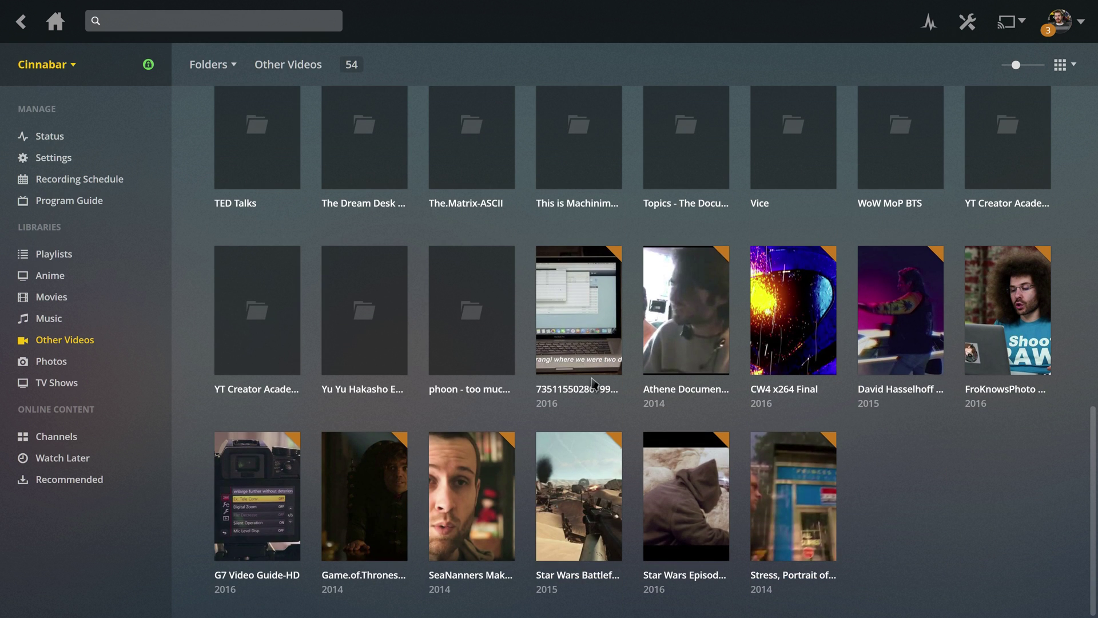
mouse_move(480, 446)
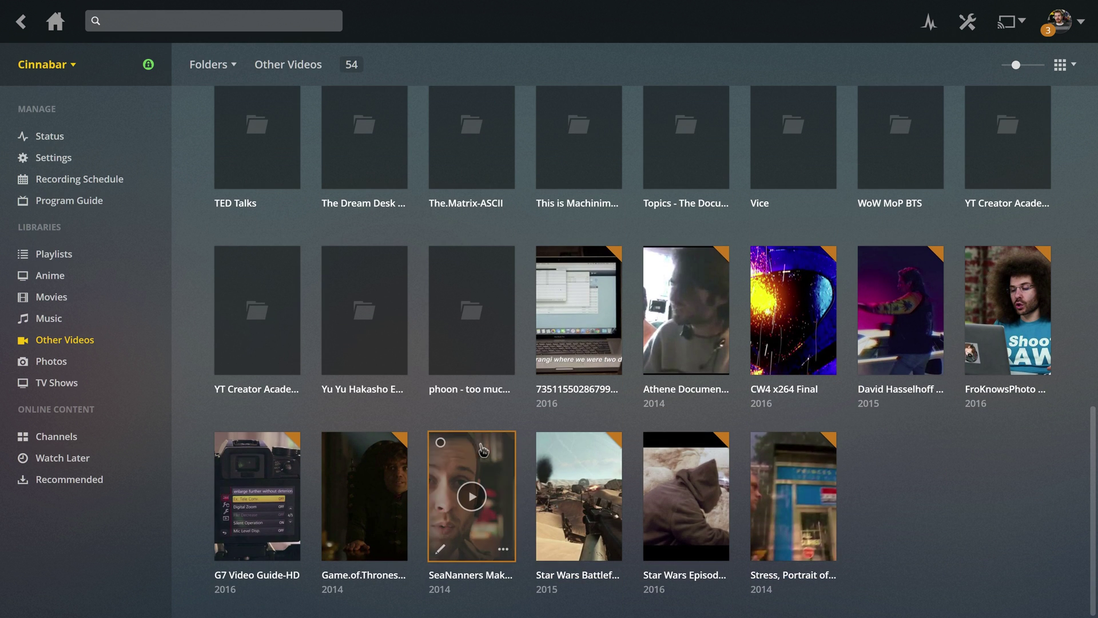
left_click(441, 444)
left_click(933, 65)
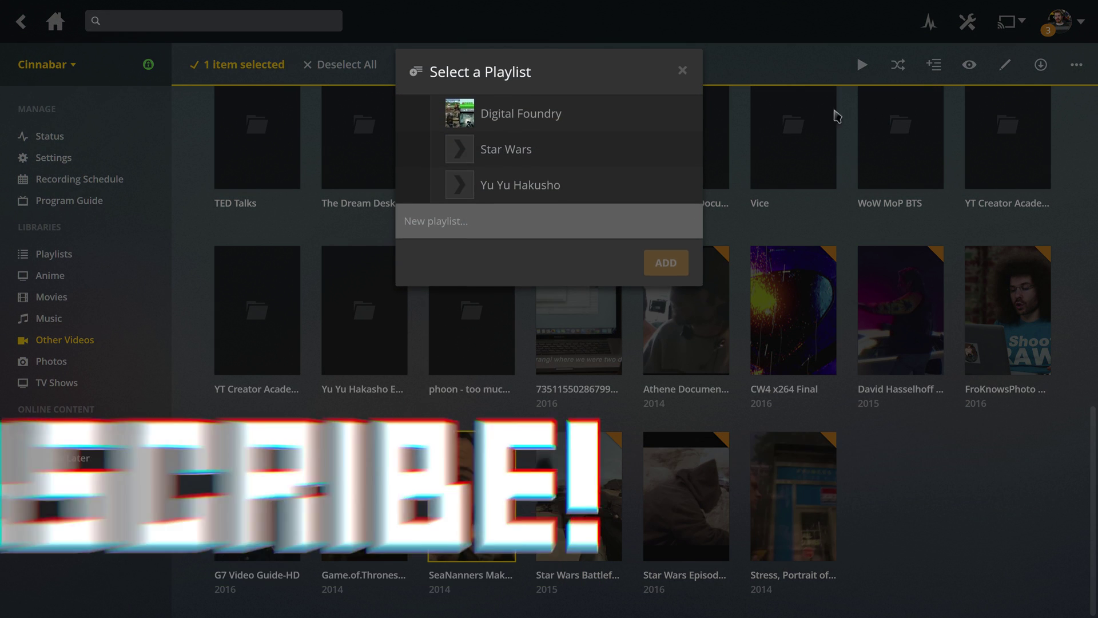
left_click(538, 222)
type("SeaN")
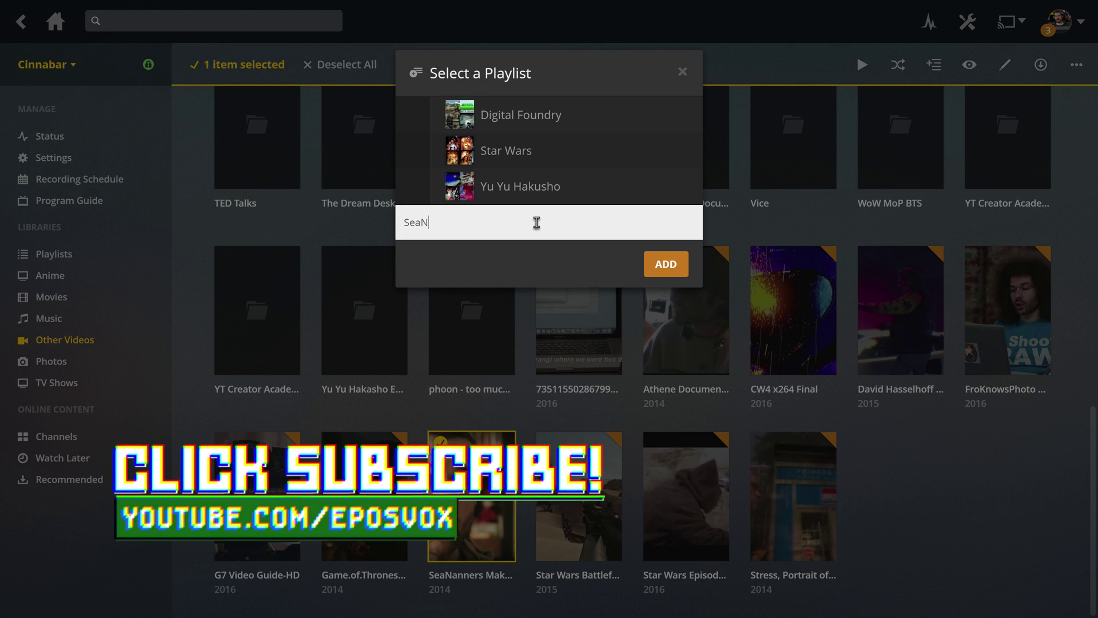
type("anners")
left_click(665, 264)
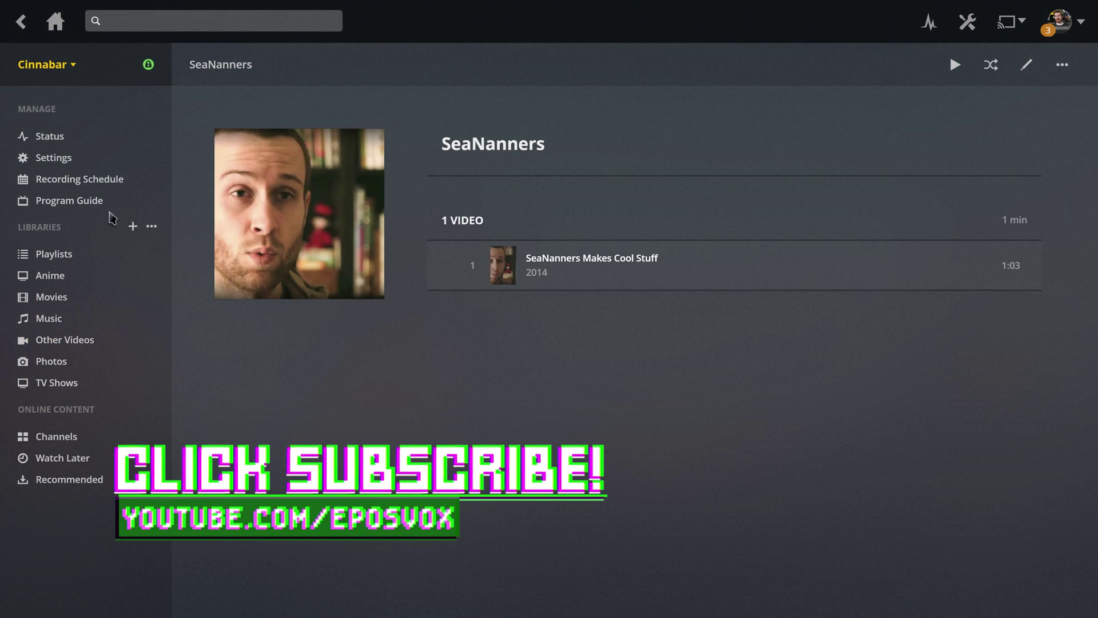
Check the Star Wars playlist's 6 videos, then return to the Other Videos library
left_click(92, 258)
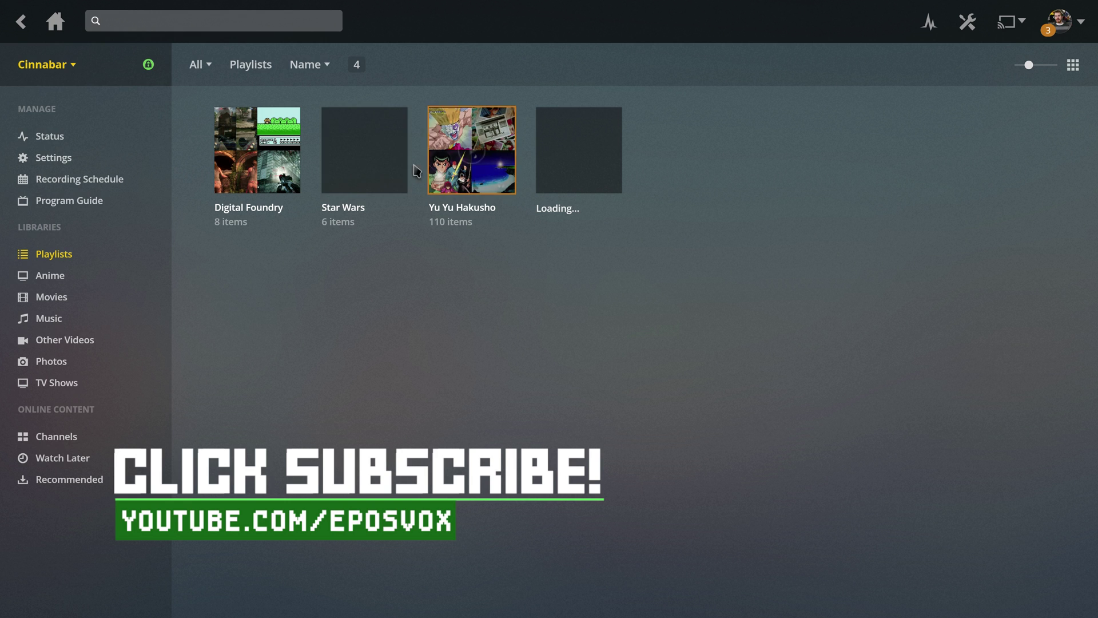
left_click(365, 150)
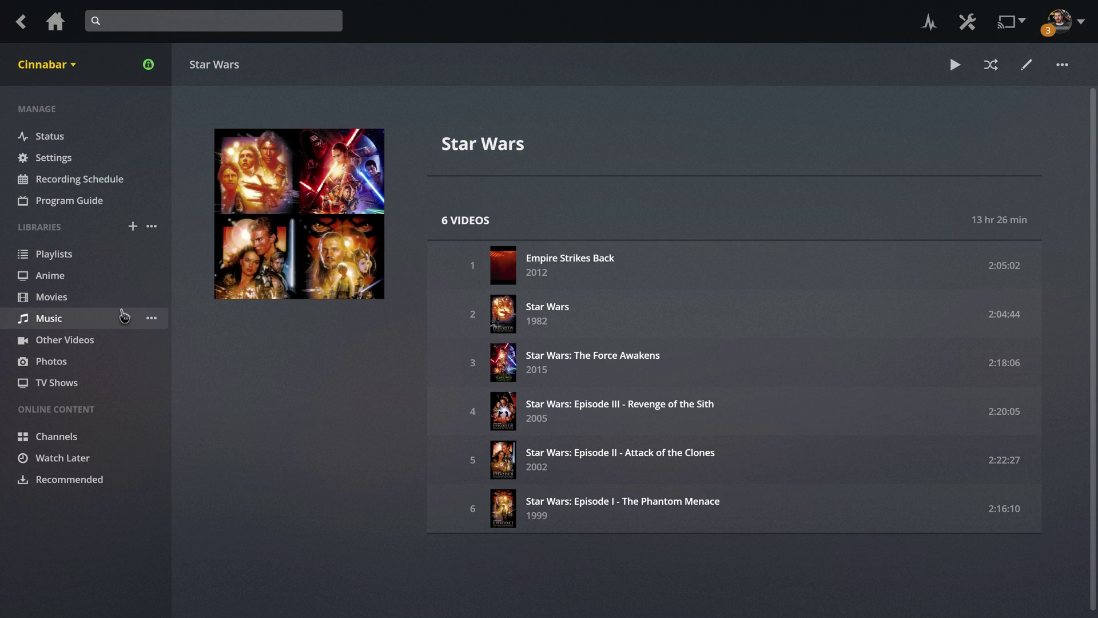
left_click(76, 337)
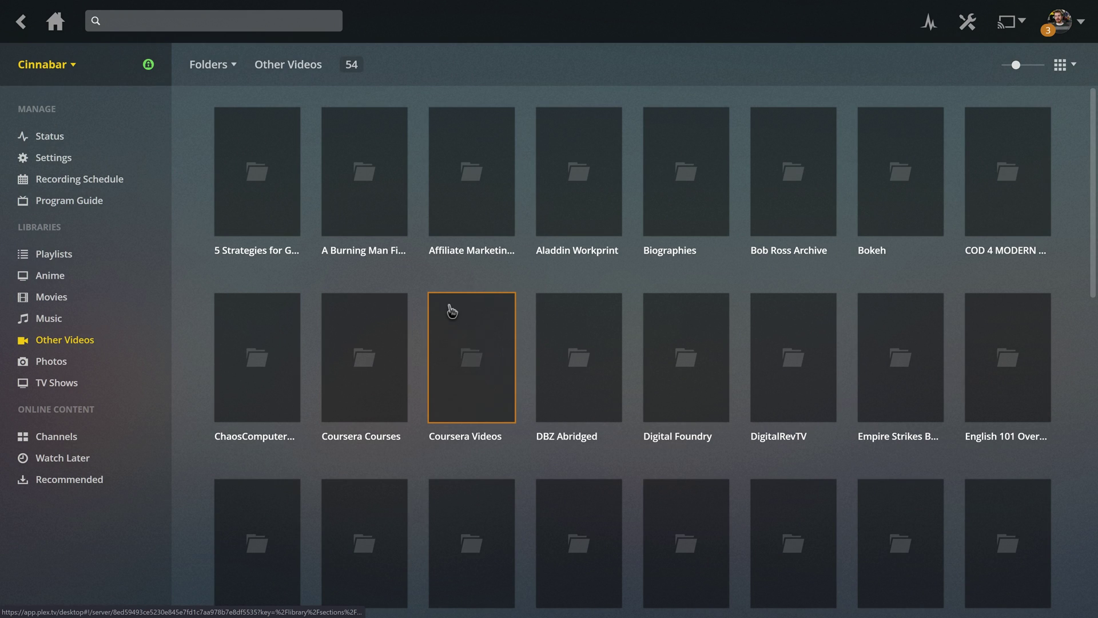